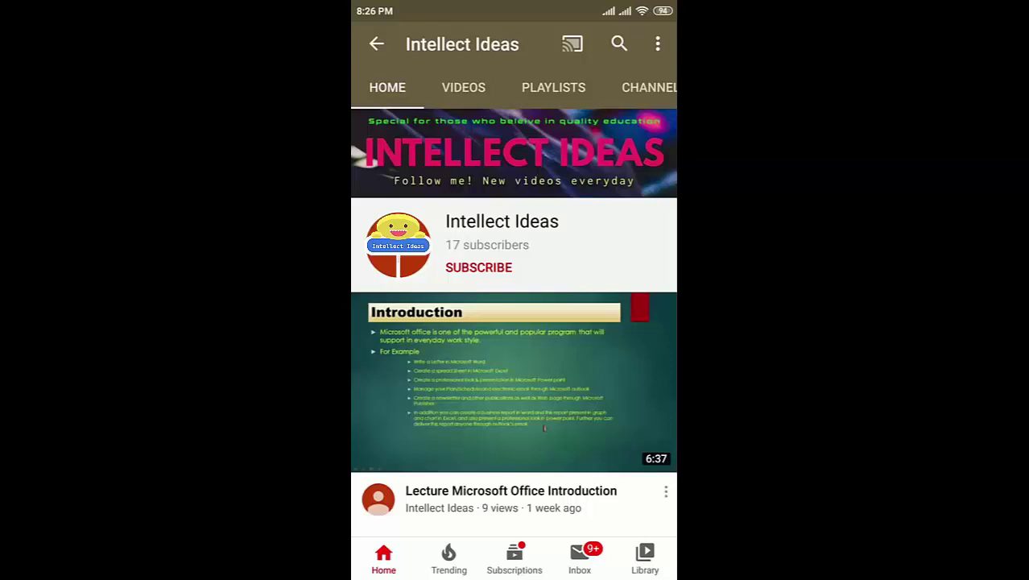
# Step: Subscribe to Intellect Ideas and set its notification bell to All uploads
pyautogui.click(479, 267)
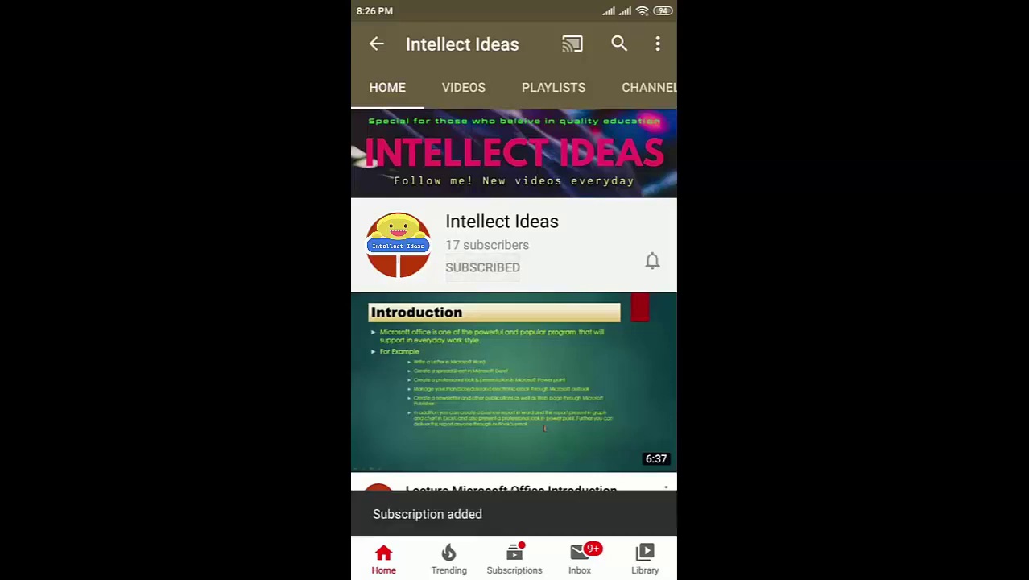
pyautogui.click(652, 260)
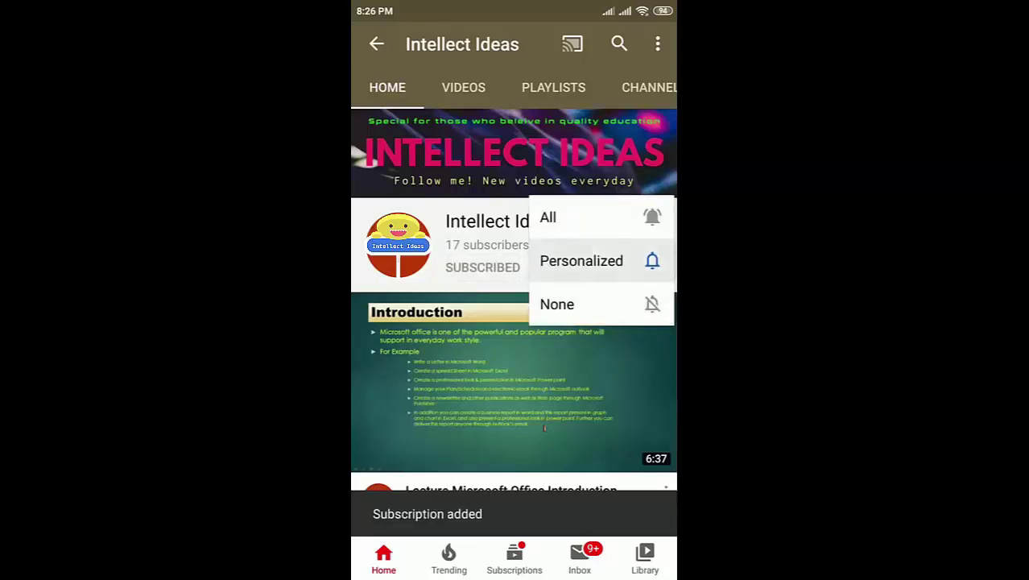
pyautogui.click(564, 216)
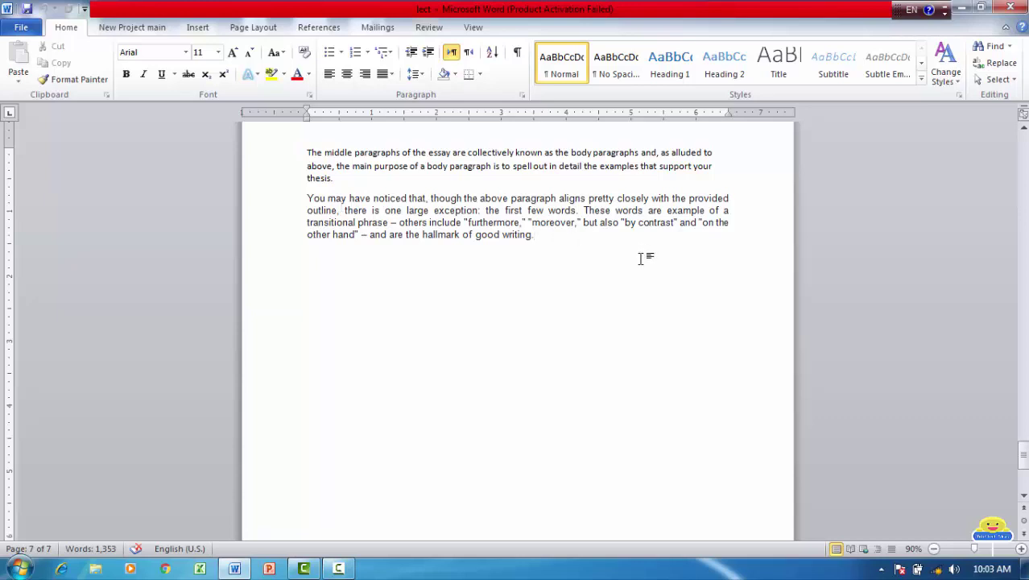
# Step: Add a new bold empty paragraph after the one ending 'good writing.'
pyautogui.press('Return')
pyautogui.press('Return')
pyautogui.click(129, 77)
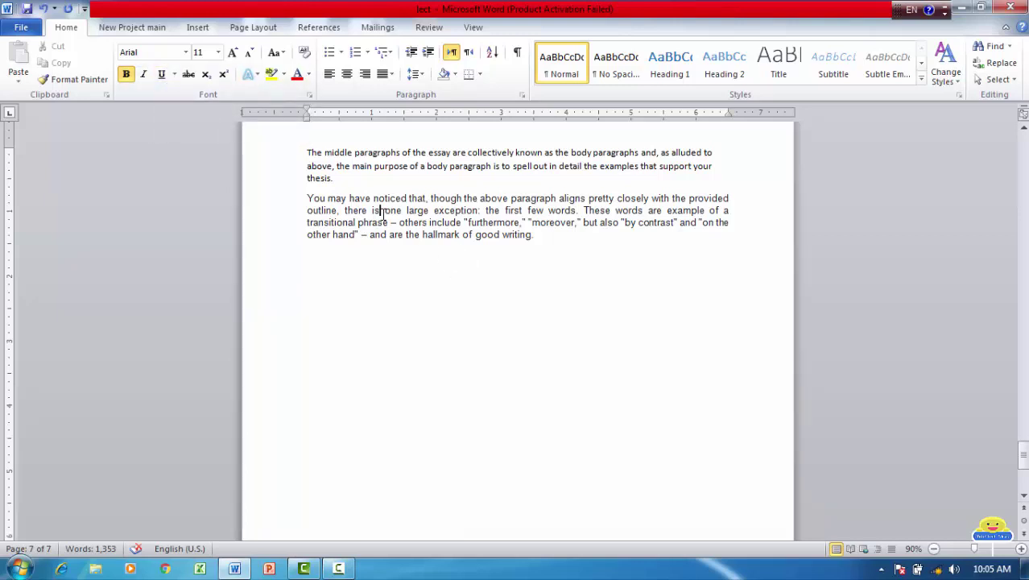
pyautogui.tripleClick(385, 224)
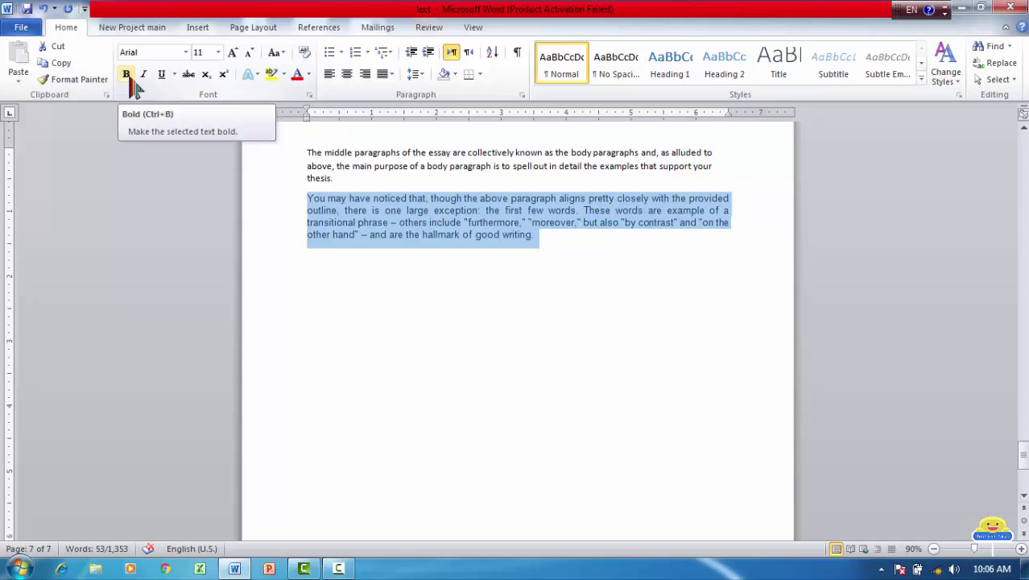
pyautogui.click(131, 77)
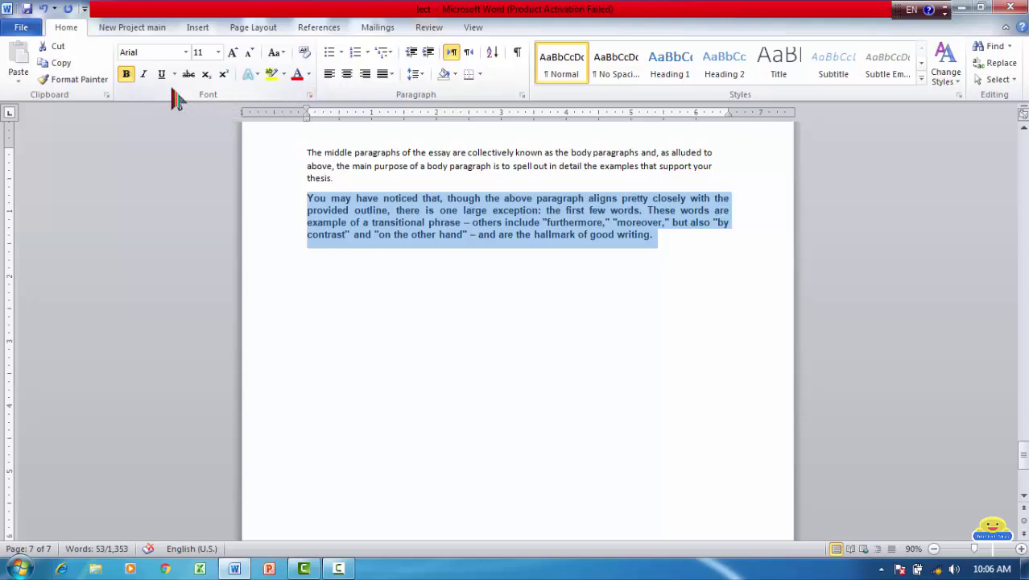
pyautogui.tripleClick(336, 161)
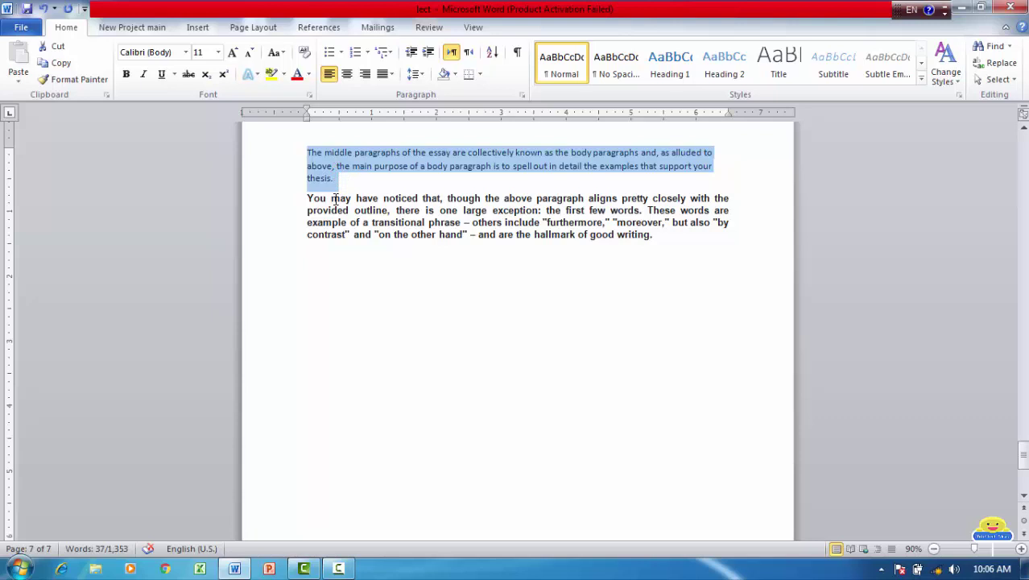
pyautogui.tripleClick(335, 198)
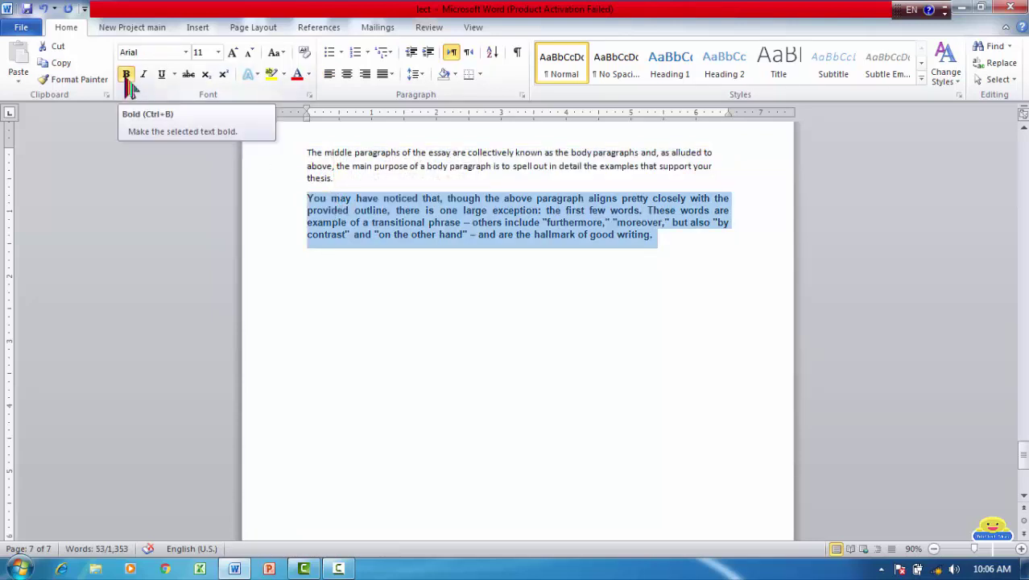
pyautogui.click(127, 75)
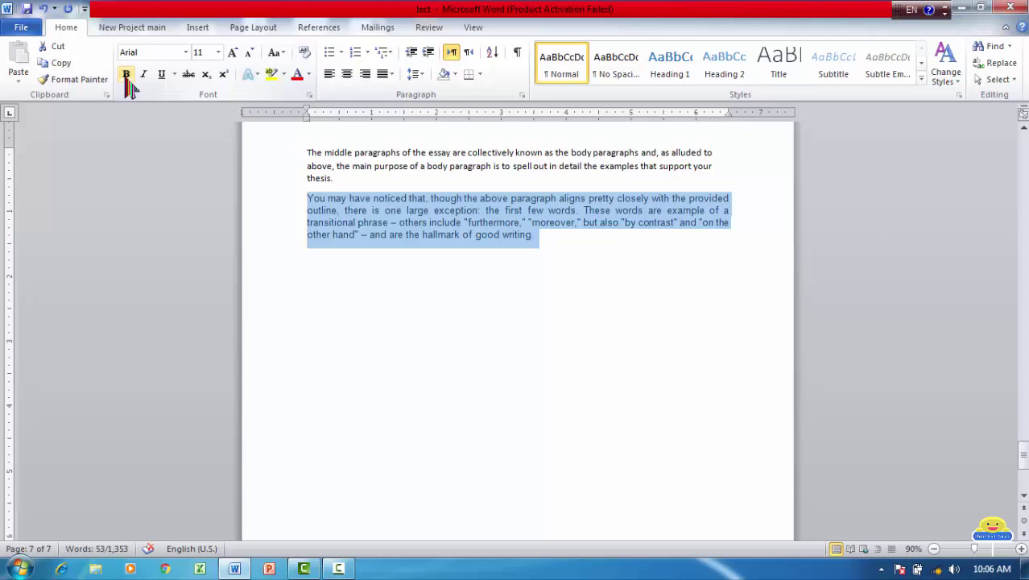
pyautogui.click(127, 81)
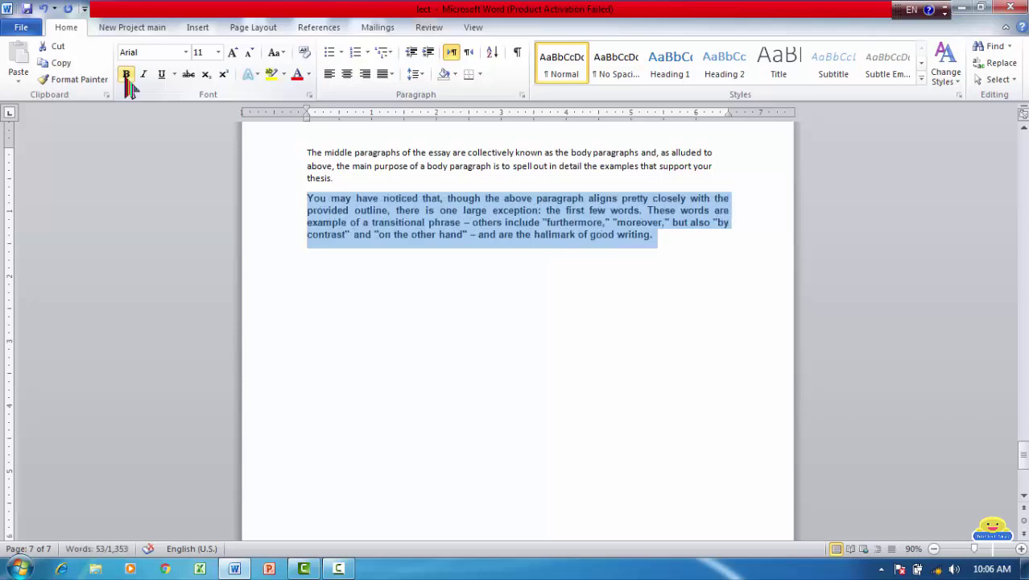
pyautogui.click(128, 81)
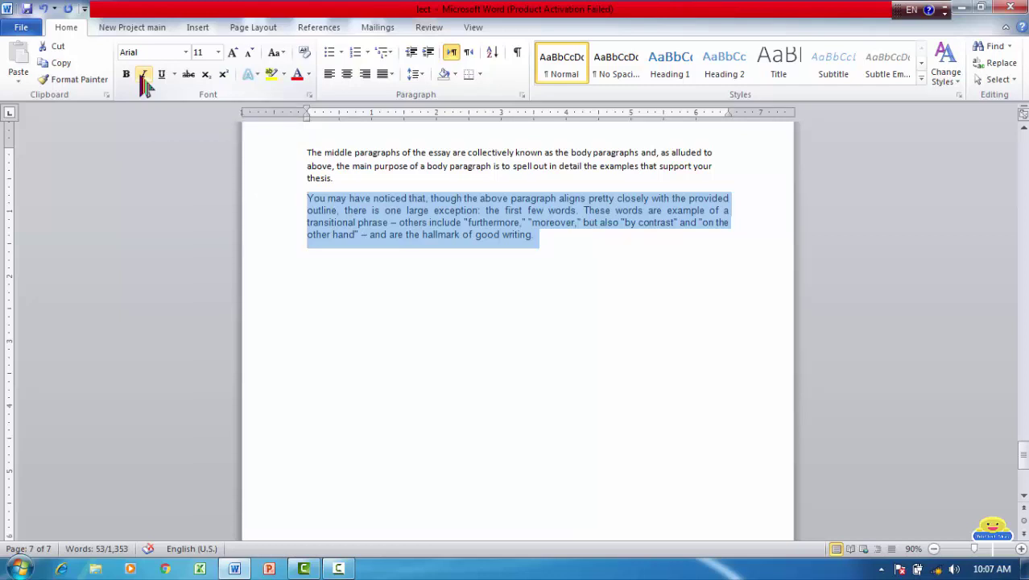
pyautogui.click(144, 77)
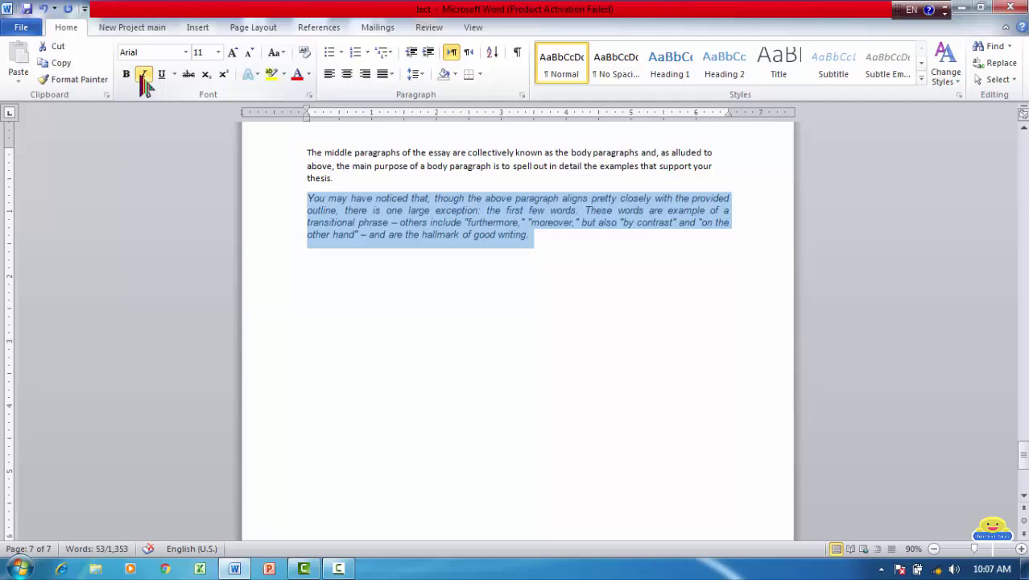
pyautogui.click(144, 77)
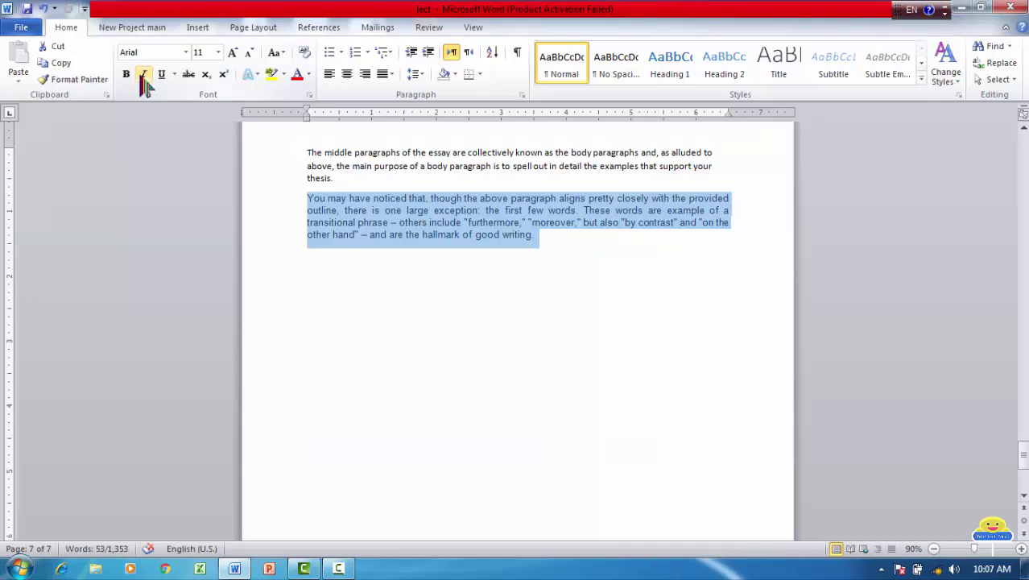
pyautogui.click(144, 80)
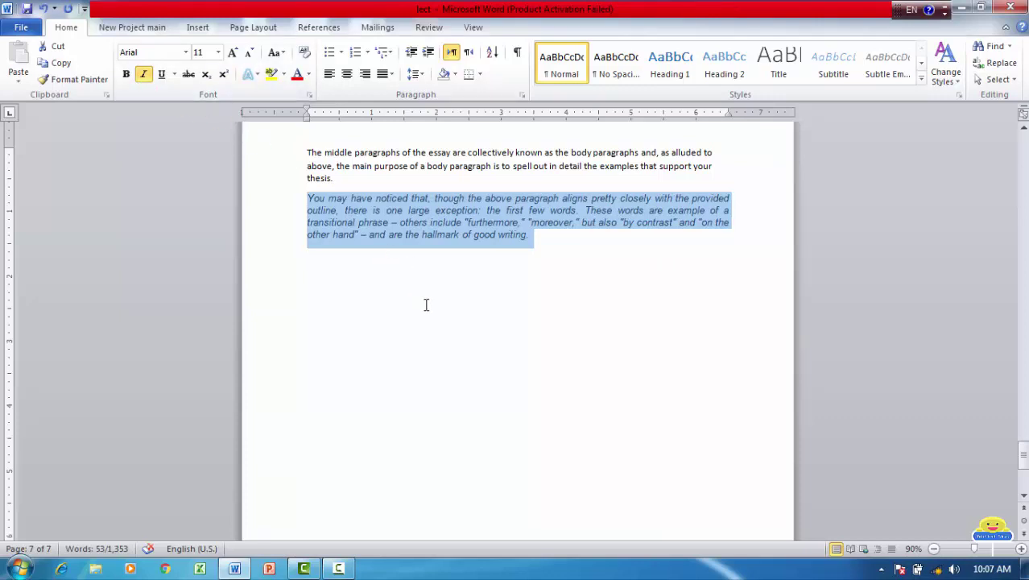
pyautogui.hotkey('ctrl', 'i')
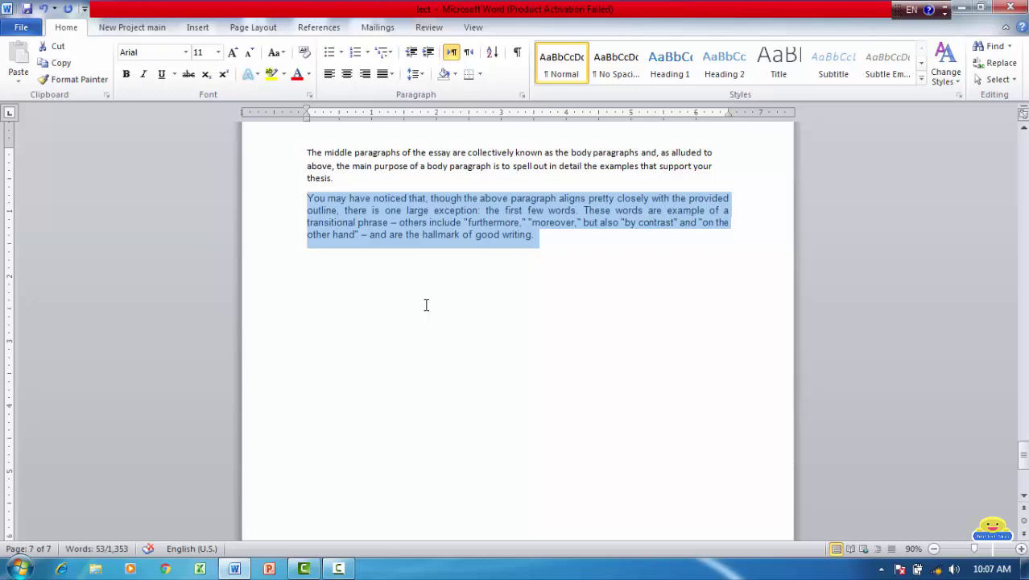
pyautogui.hotkey('ctrl', 'i')
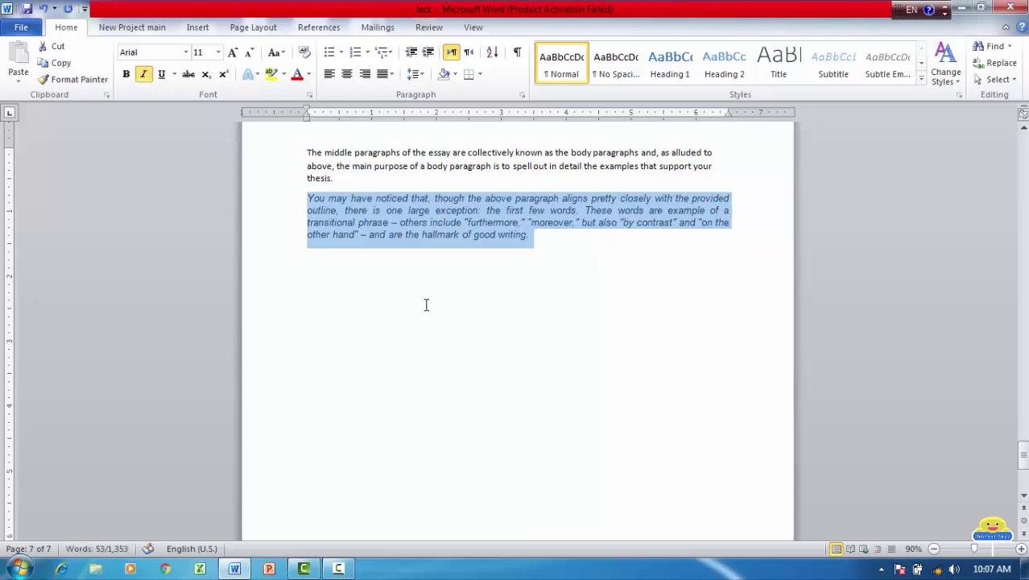
pyautogui.hotkey('ctrl', 'i')
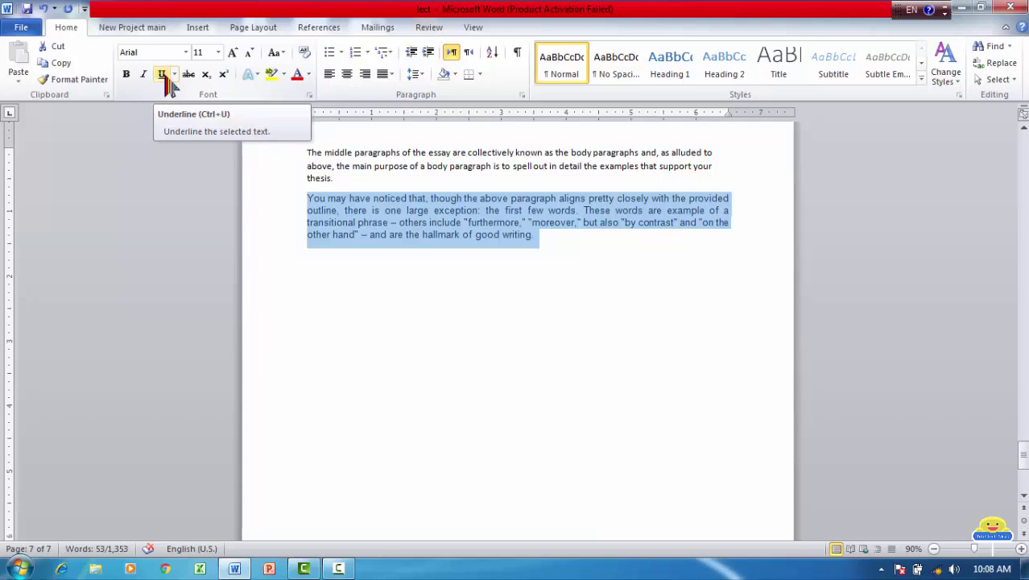
# Step: Underline the transitional-phrases paragraph, then remove the underline again
pyautogui.click(168, 80)
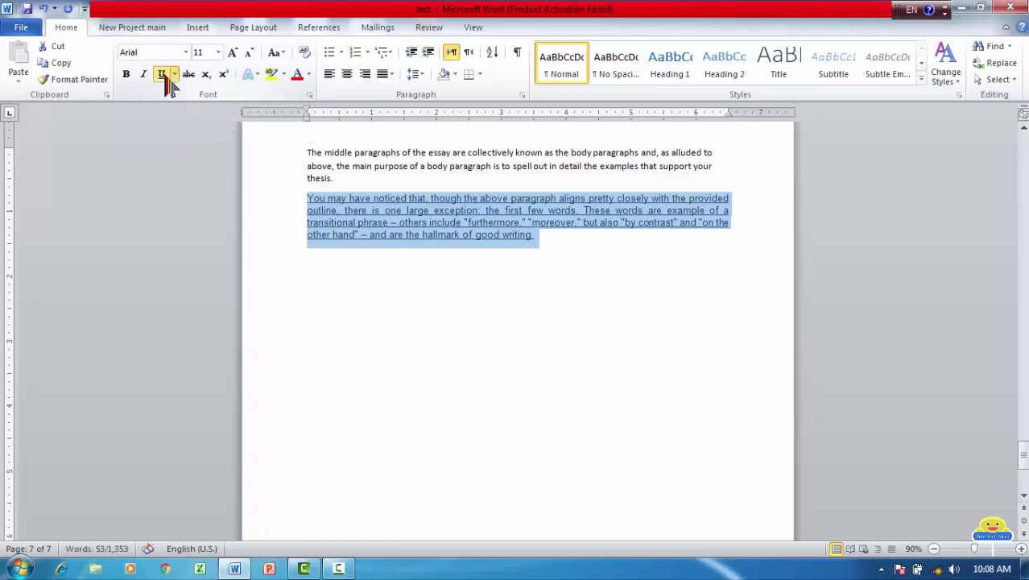
pyautogui.click(411, 332)
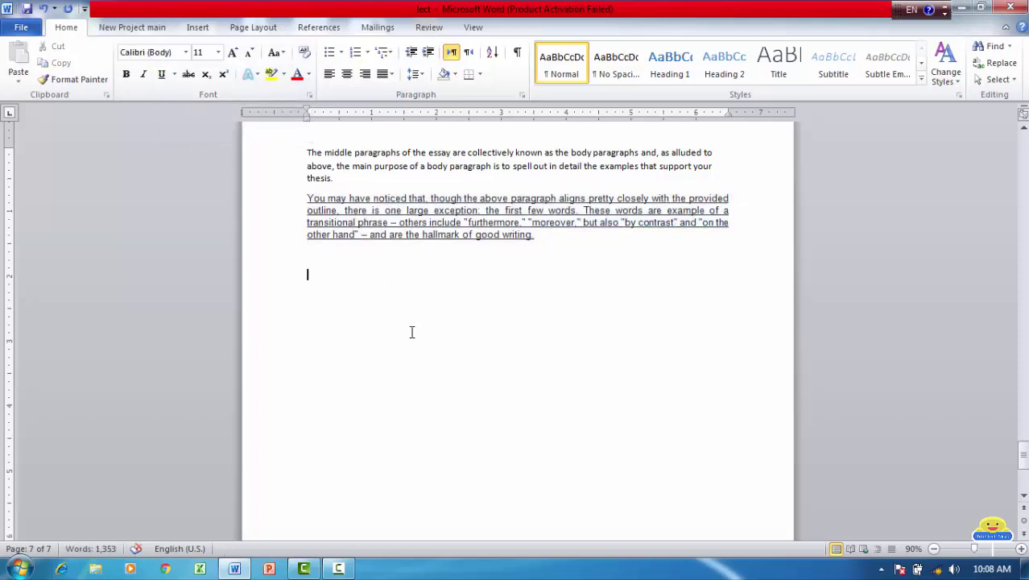
pyautogui.tripleClick(393, 216)
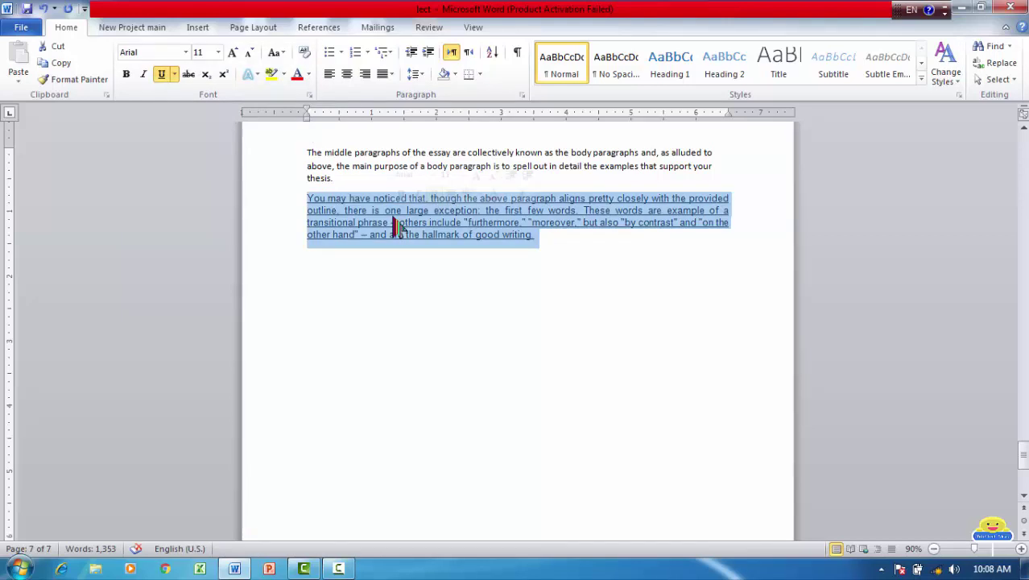
pyautogui.click(164, 79)
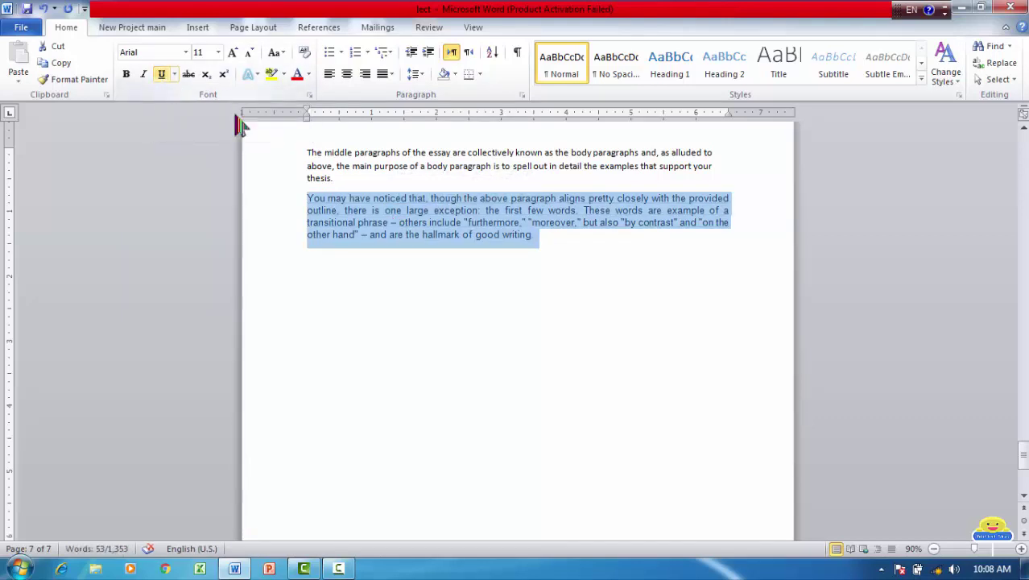
# Step: Underline only the words 'furthermore' and 'moreover' with Ctrl+U
pyautogui.doubleClick(494, 222)
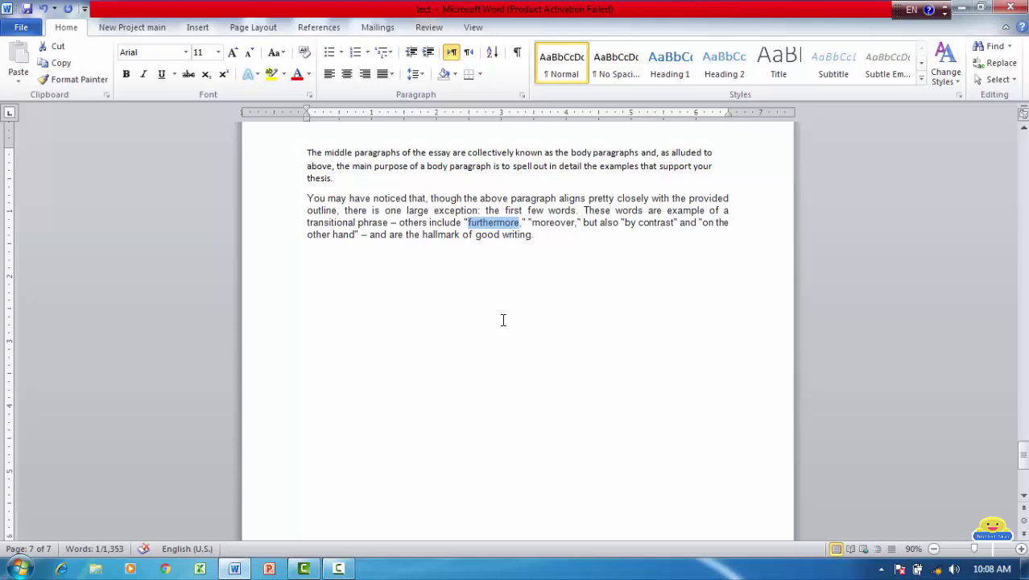
pyautogui.hotkey('ctrl', 'u')
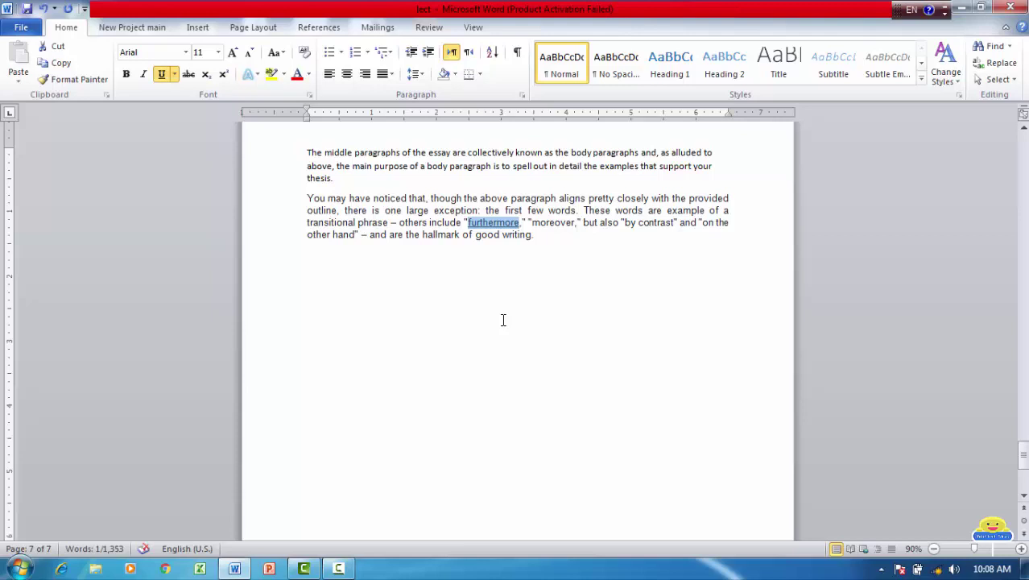
pyautogui.click(577, 253)
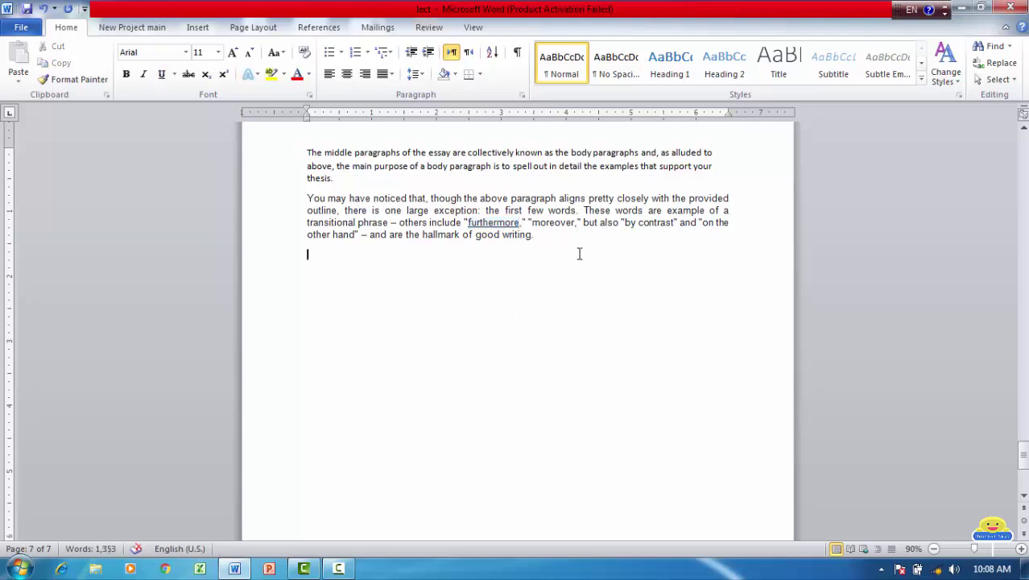
pyautogui.doubleClick(554, 222)
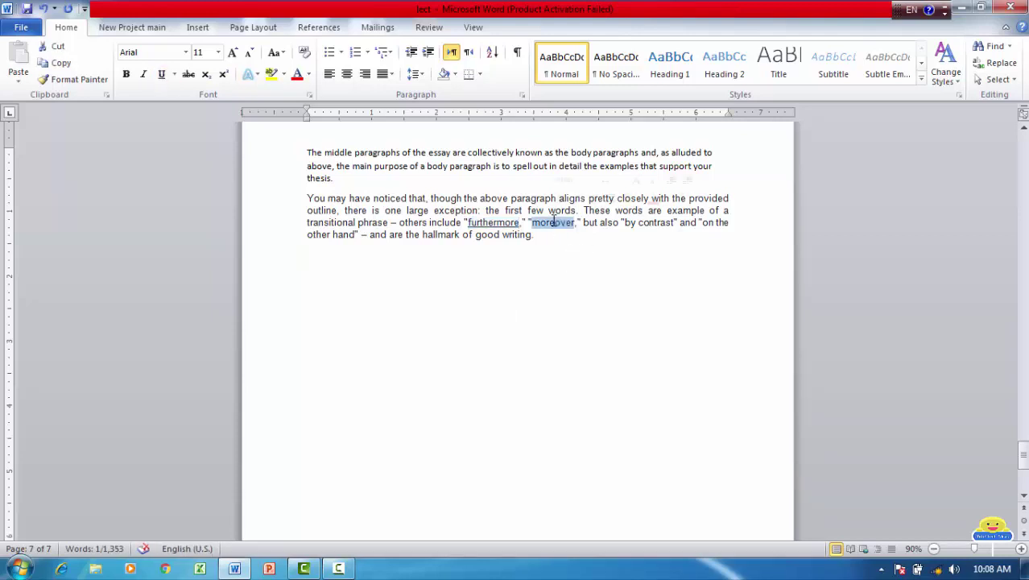
pyautogui.hotkey('ctrl', 'u')
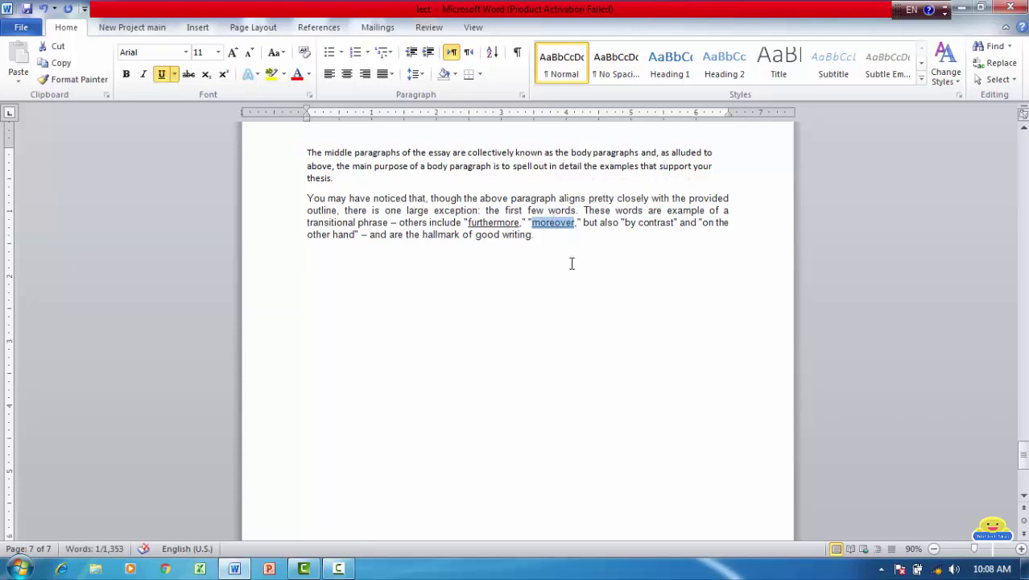
pyautogui.click(307, 210)
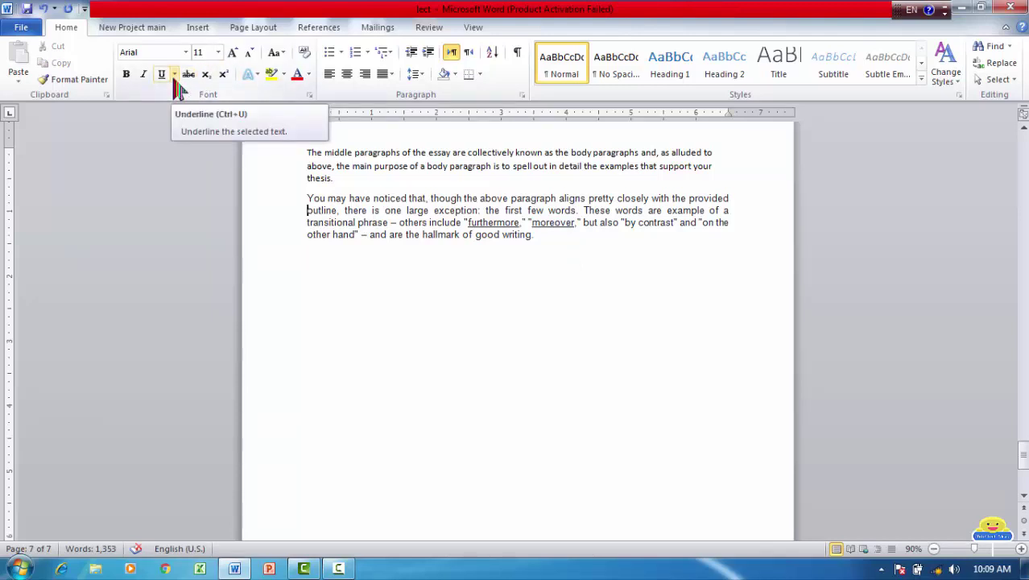
pyautogui.click(174, 74)
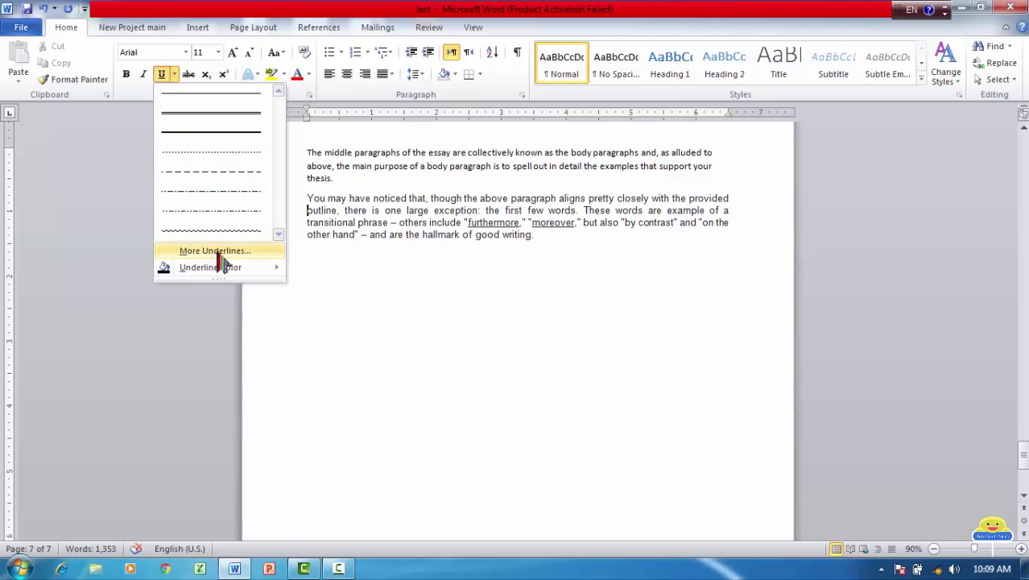
pyautogui.click(217, 252)
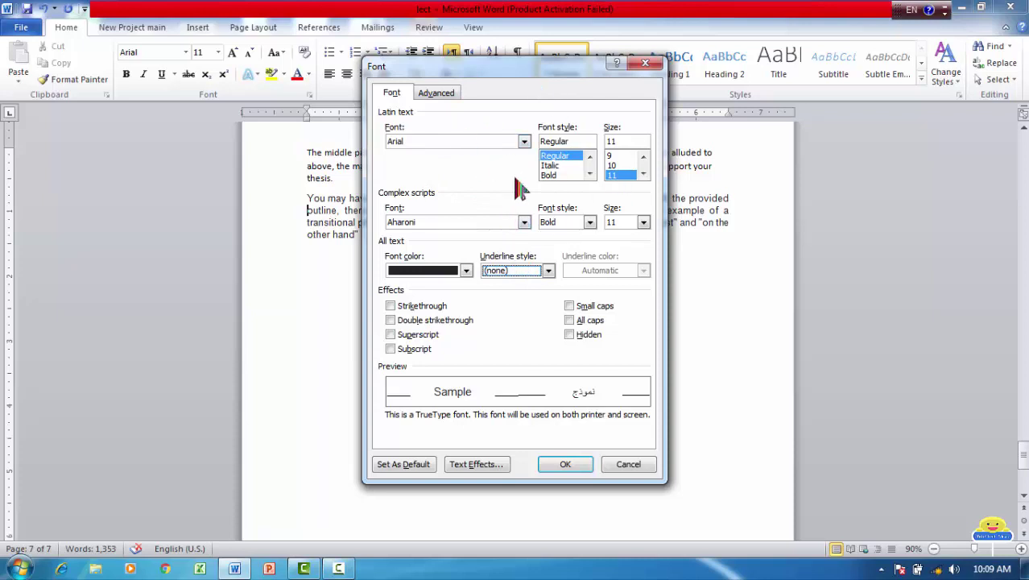
pyautogui.click(521, 271)
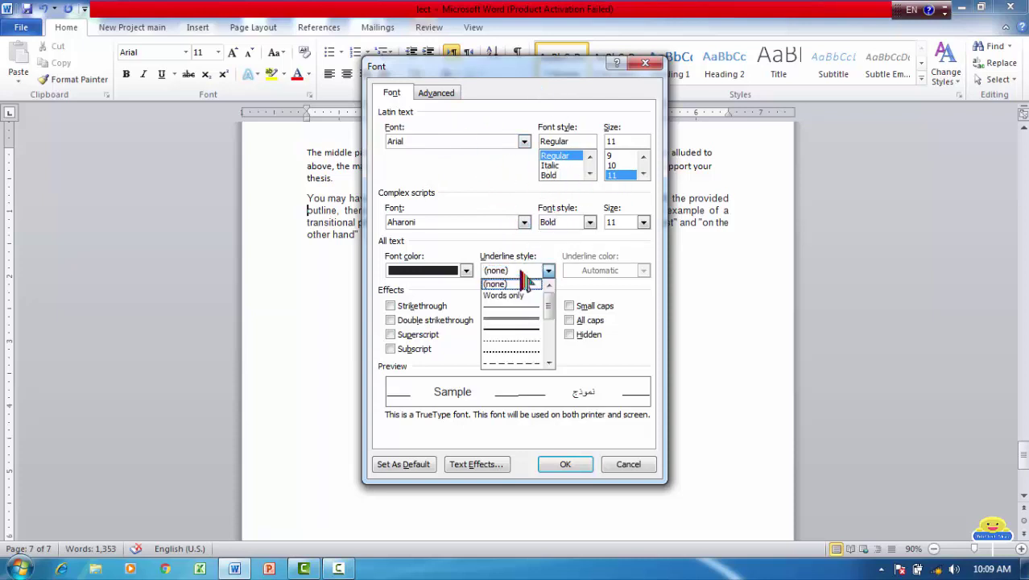
pyautogui.click(548, 363)
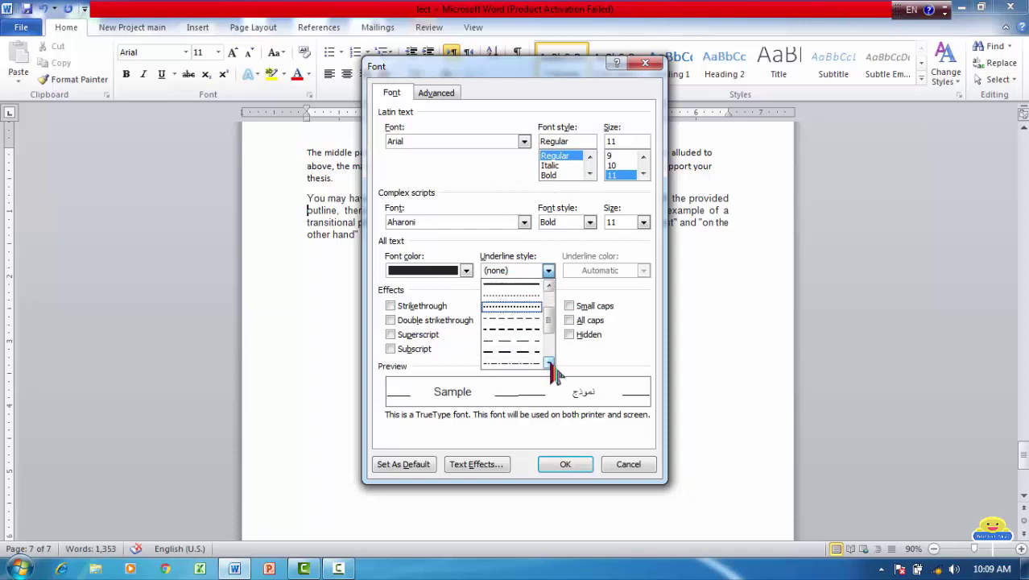
pyautogui.click(549, 363)
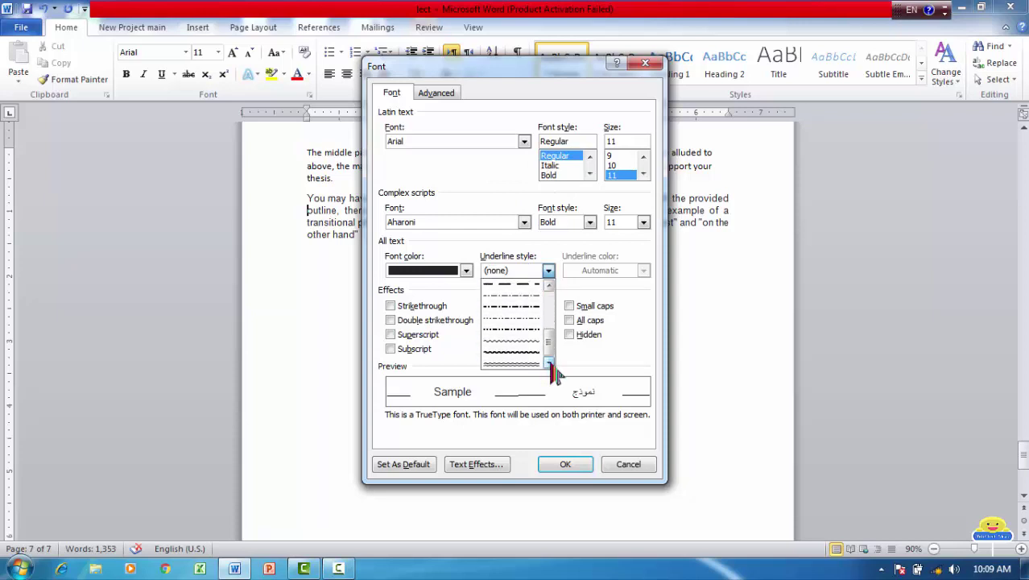
# Step: Dismiss the Font dialog and type 'Formatting' on a new line below the paragraph
pyautogui.press('Escape')
pyautogui.press('Escape')
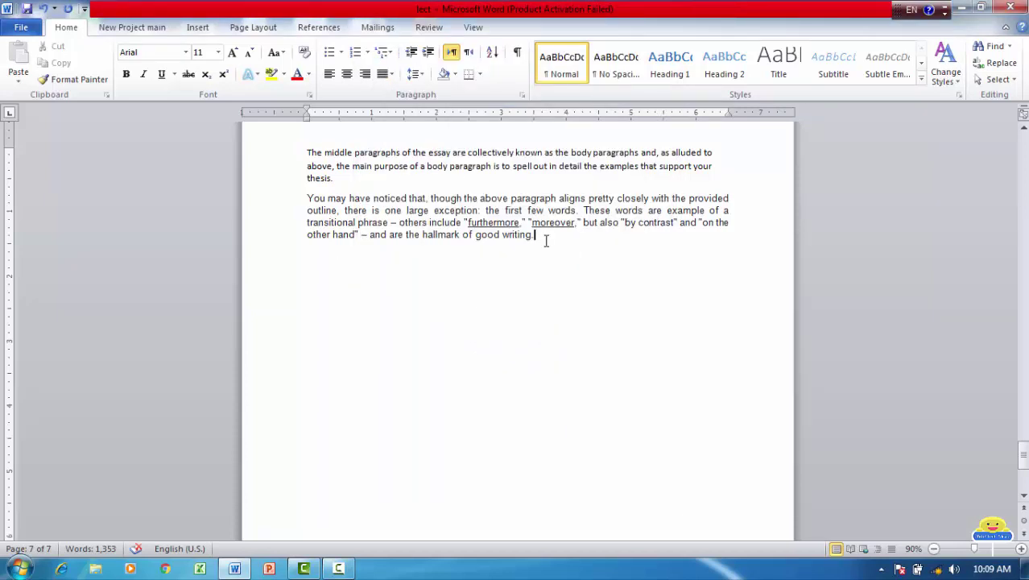
pyautogui.press('Return')
pyautogui.press('Return')
pyautogui.press('Return')
pyautogui.write('Formattin')
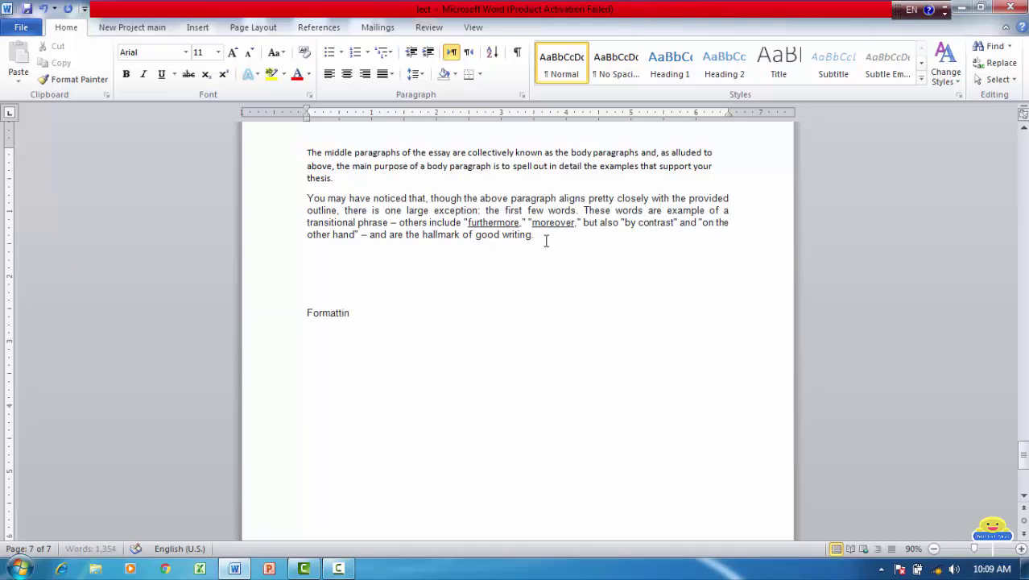
pyautogui.write('g')
pyautogui.press('Return')
# Step: Give 'Formatting' a single underline and enlarge it one point with Ctrl+]
pyautogui.tripleClick(330, 312)
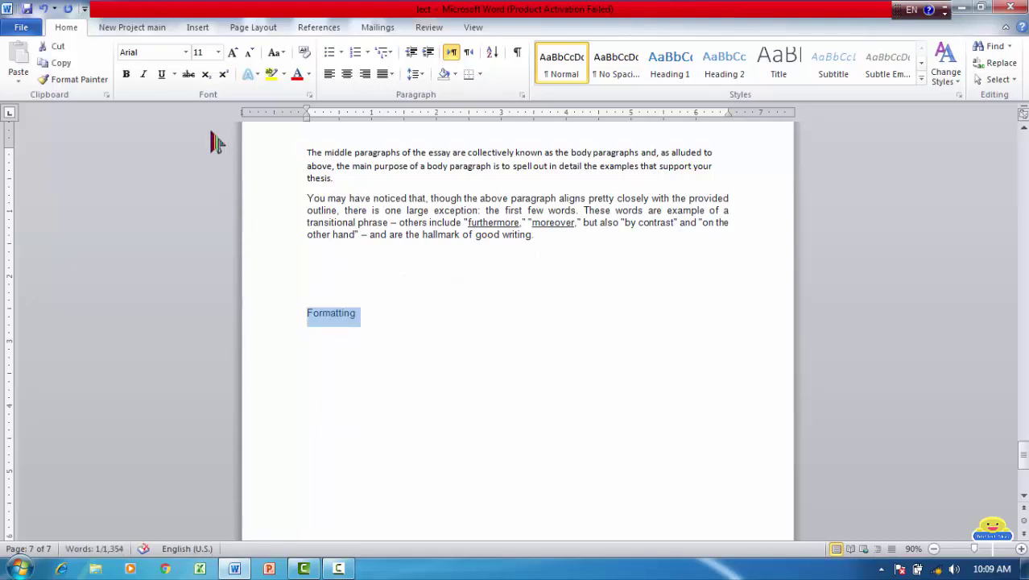
pyautogui.click(175, 74)
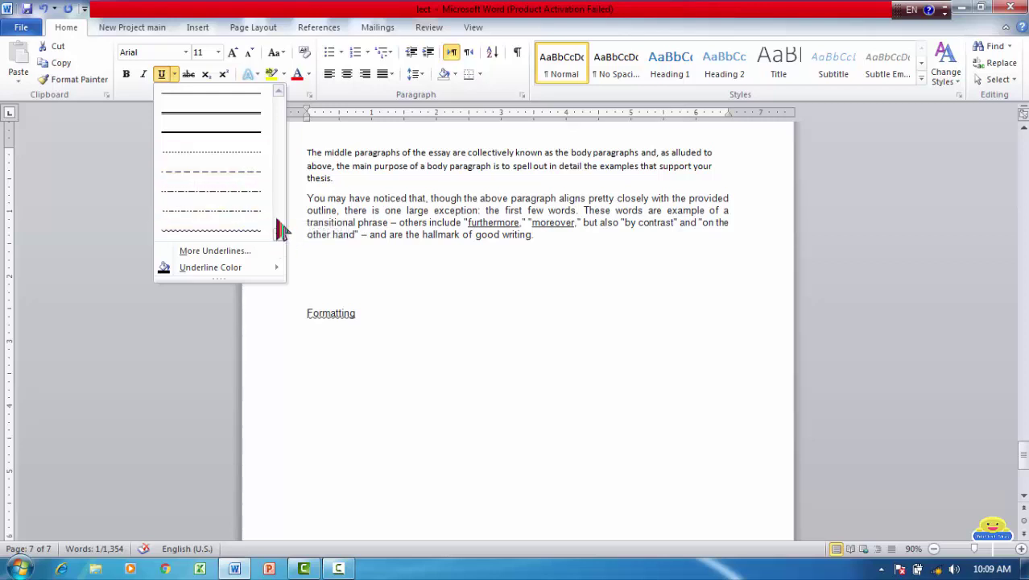
pyautogui.click(238, 120)
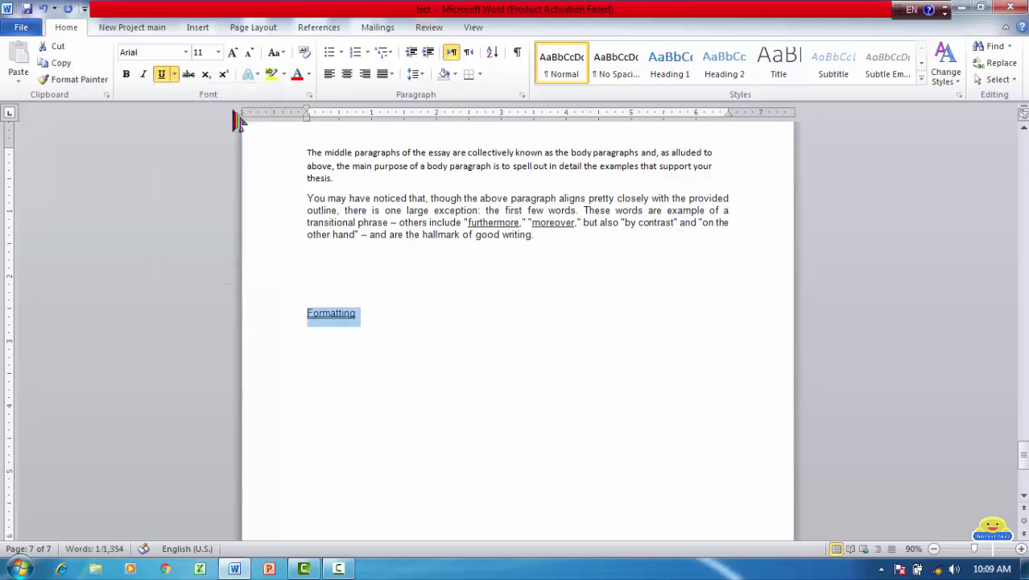
pyautogui.click(471, 335)
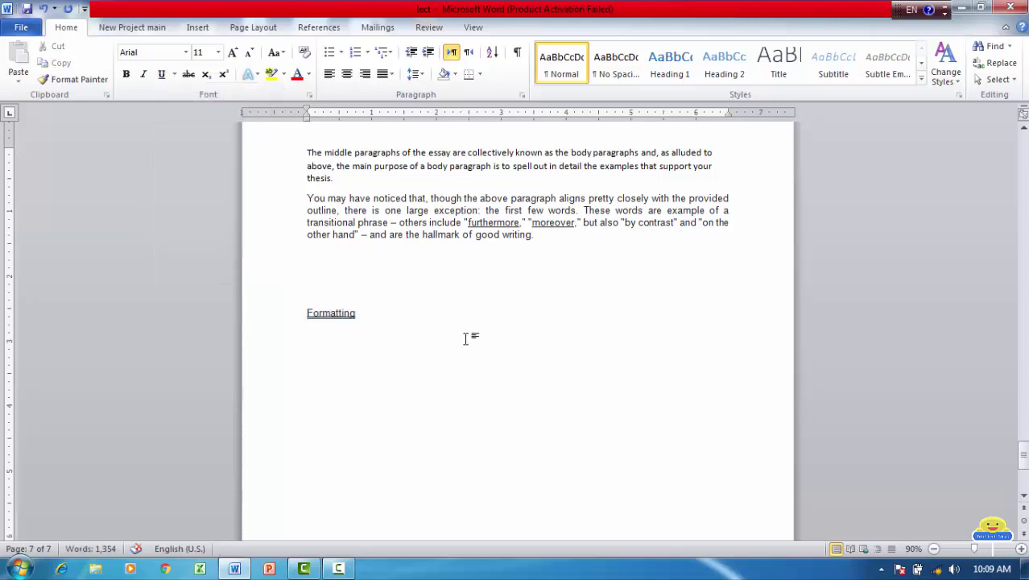
pyautogui.doubleClick(333, 313)
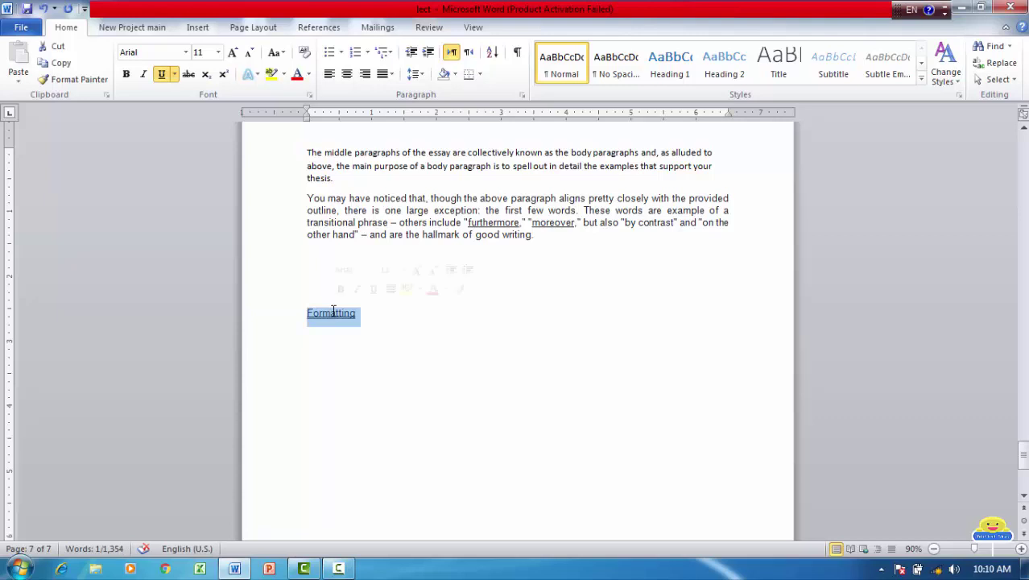
pyautogui.hotkey('ctrl', ']')
pyautogui.hotkey('ctrl', ']')
pyautogui.hotkey('ctrl', ']')
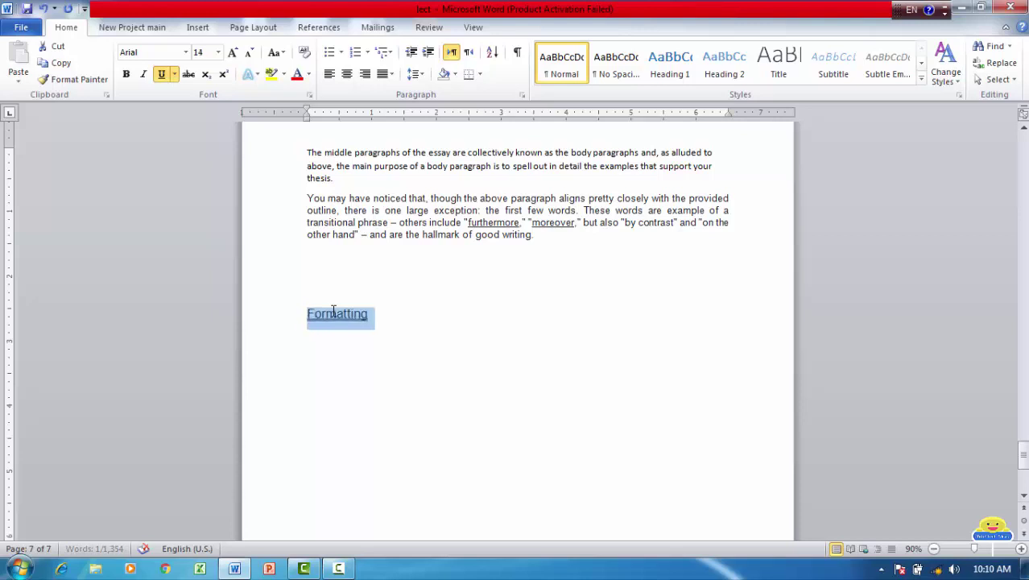
# Step: Type the note 'Ctrl + ]' on the empty line above Formatting
pyautogui.click(385, 268)
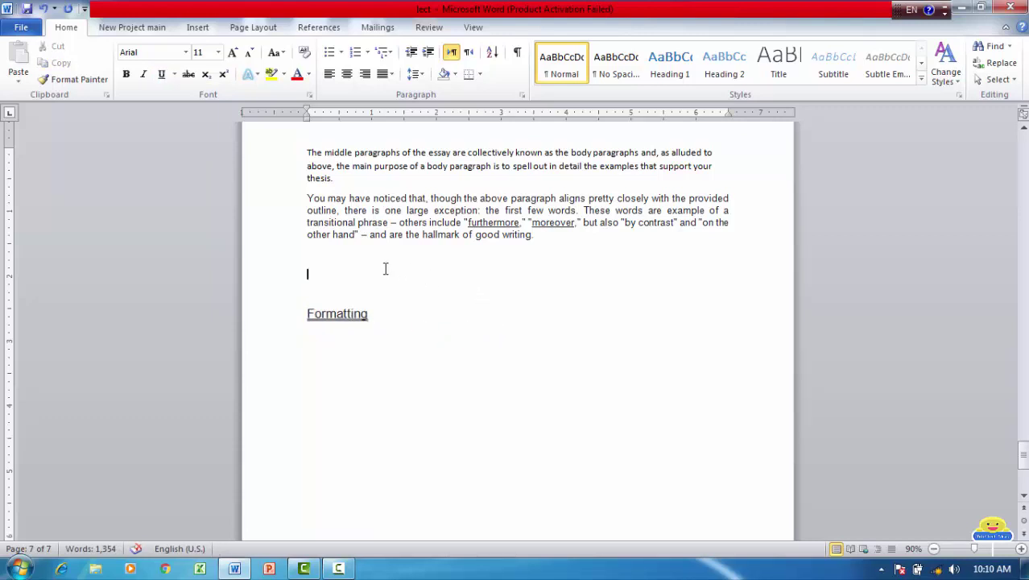
pyautogui.write('Tr')
pyautogui.write('l')
pyautogui.press('BackSpace')
pyautogui.press('BackSpace')
pyautogui.press('BackSpace')
pyautogui.press('BackSpace')
pyautogui.press('BackSpace')
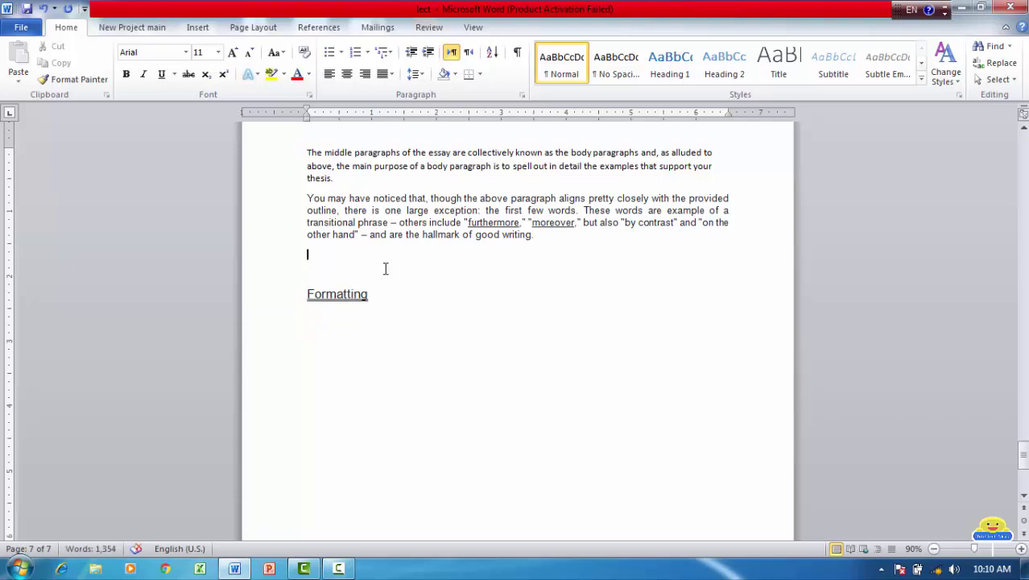
pyautogui.press('Return')
pyautogui.press('Up')
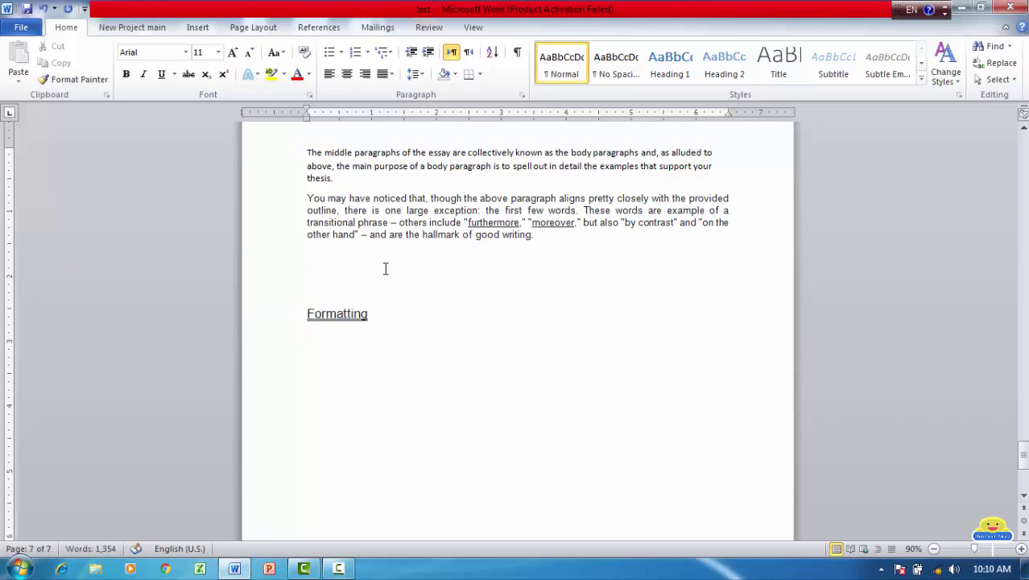
pyautogui.write('Ctrl')
pyautogui.write(' +')
pyautogui.hotkey('ctrl', ']')
pyautogui.write(']')
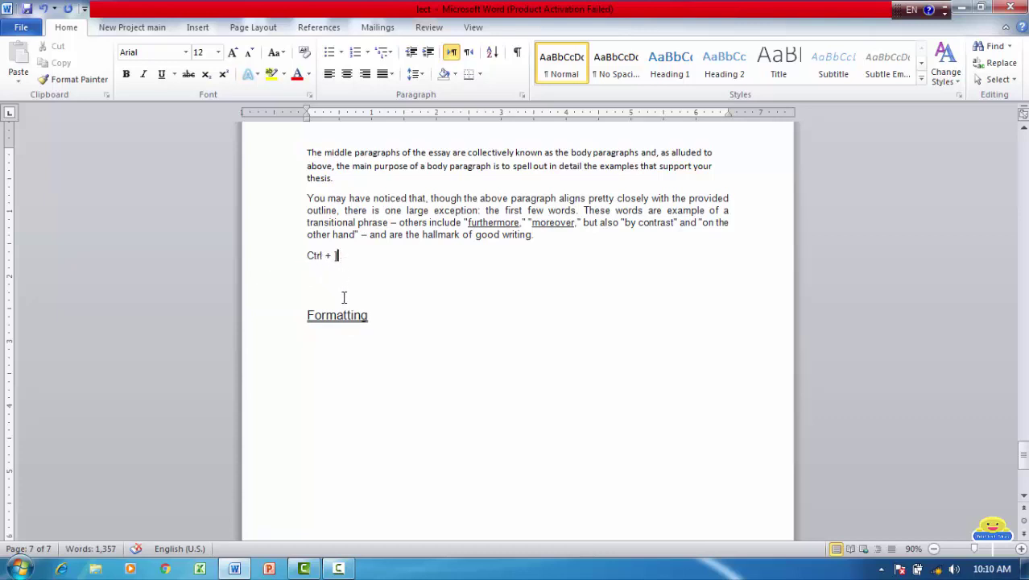
# Step: Enlarge the Formatting heading to 18 pt with Ctrl+]
pyautogui.doubleClick(334, 319)
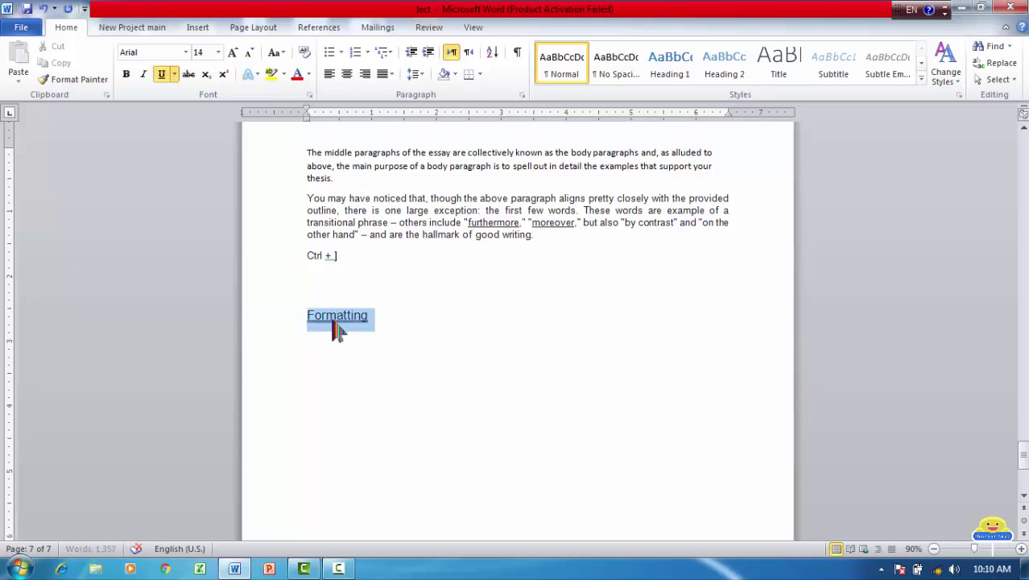
pyautogui.hotkey('ctrl', ']')
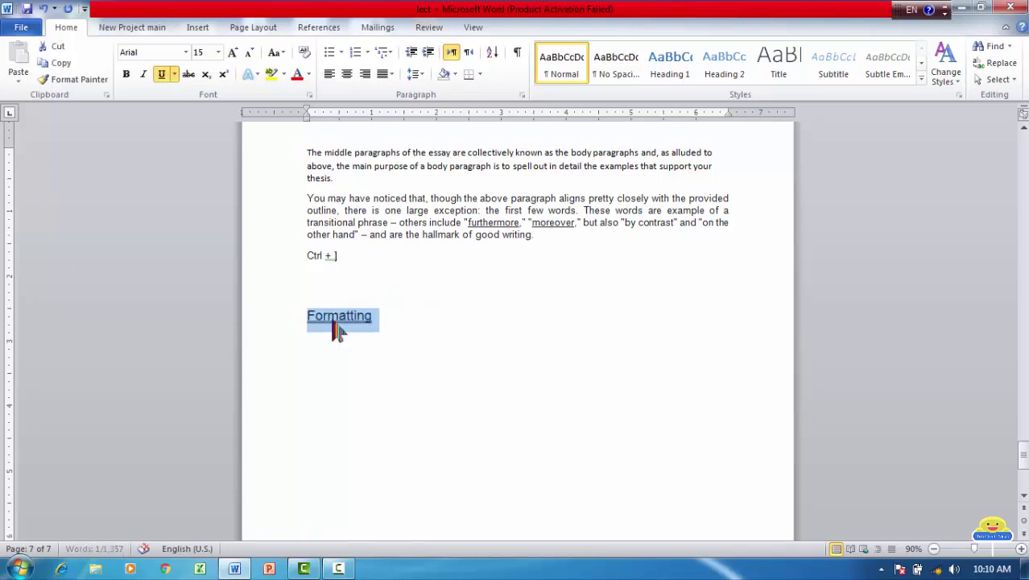
pyautogui.hotkey('ctrl', ']')
pyautogui.hotkey('ctrl', ']')
pyautogui.hotkey('ctrl', ']')
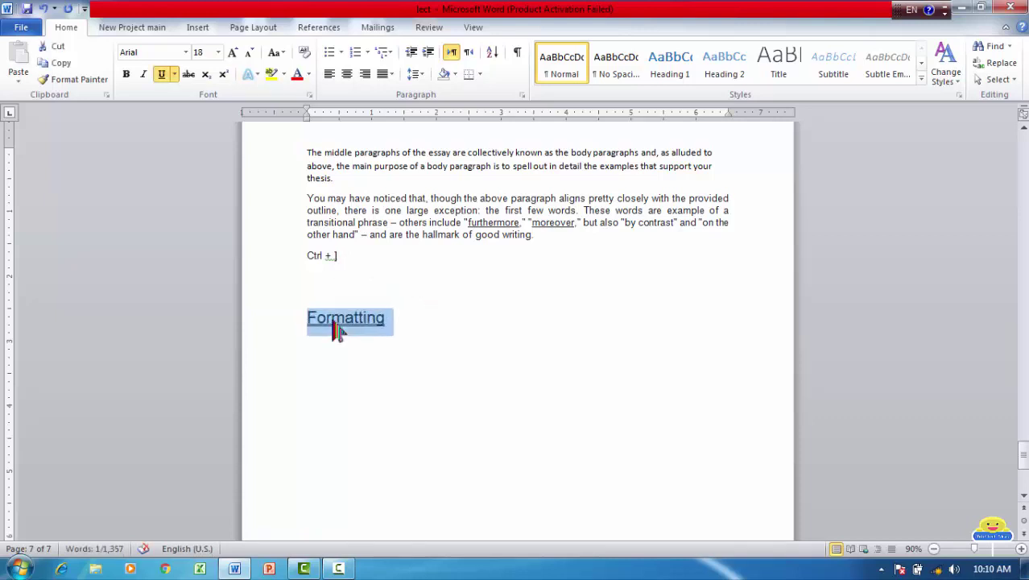
pyautogui.click(428, 330)
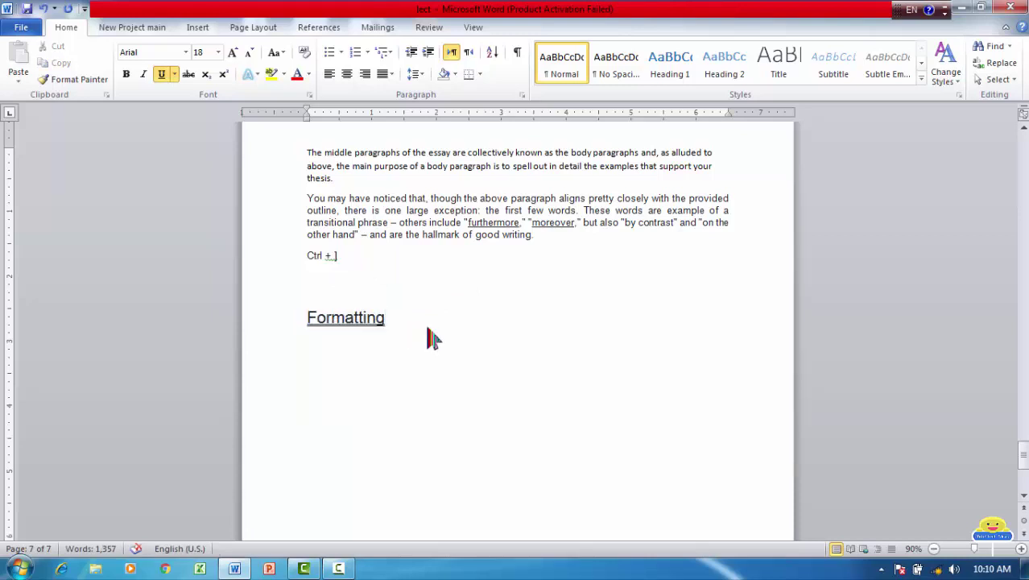
# Step: Change the heading's underline to the double wavy style via More Underlines
pyautogui.tripleClick(354, 326)
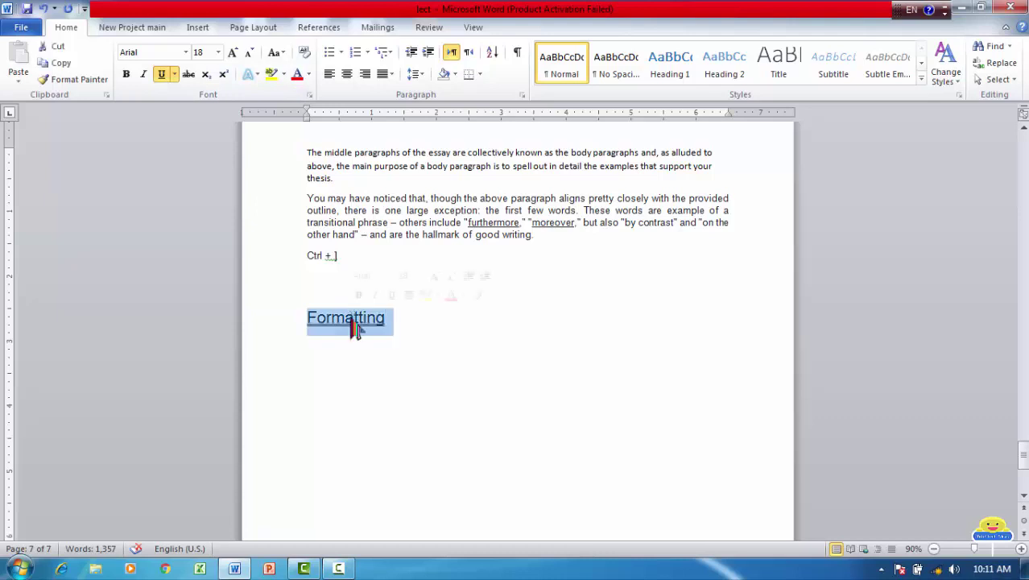
pyautogui.click(176, 75)
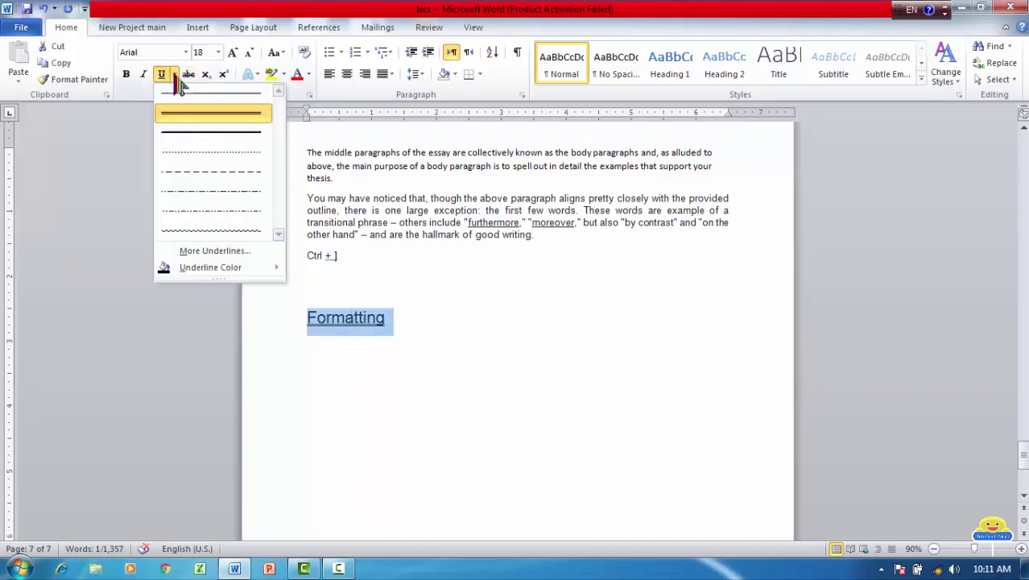
pyautogui.click(229, 252)
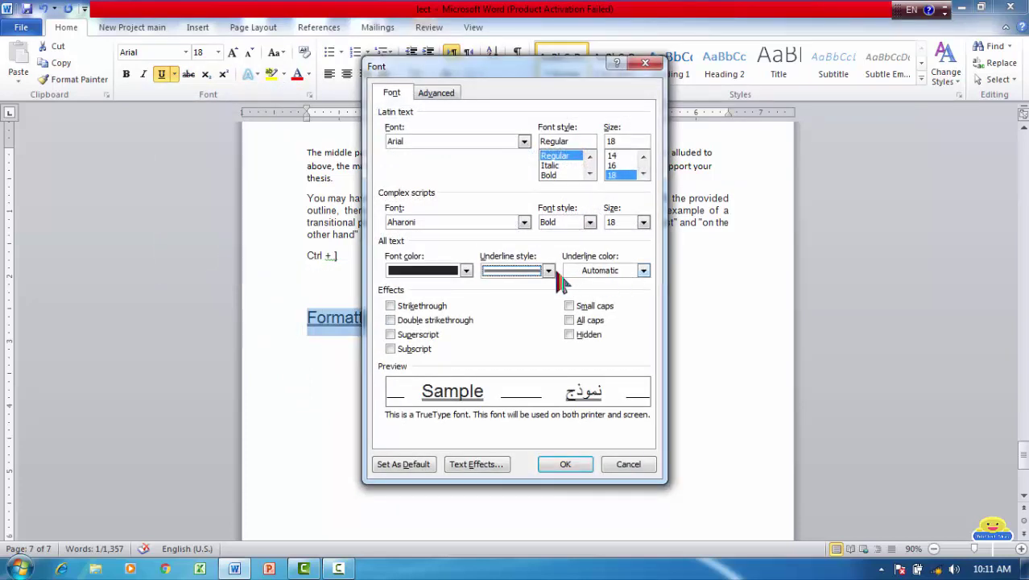
pyautogui.click(523, 273)
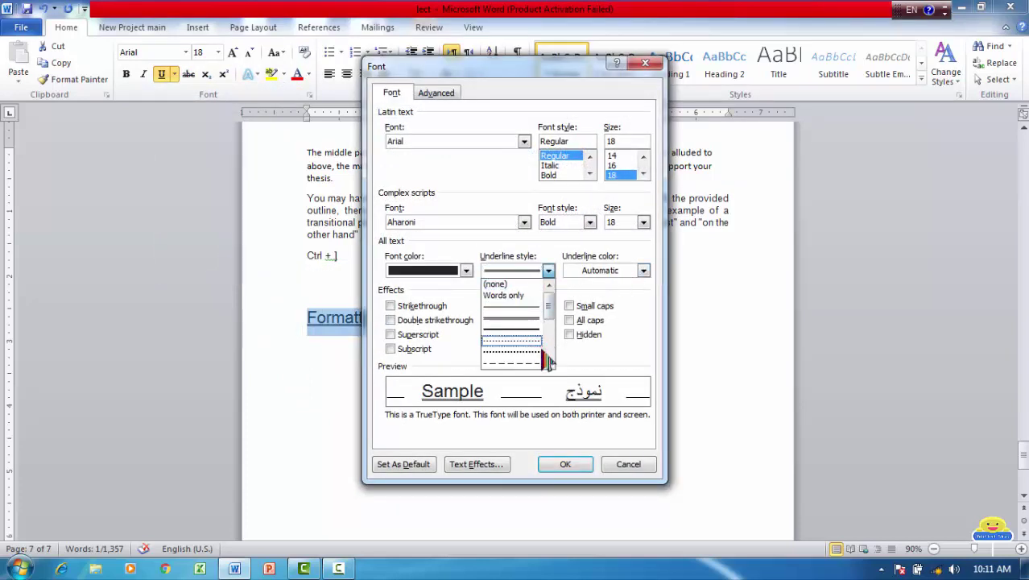
pyautogui.scroll(-3, 548, 362)
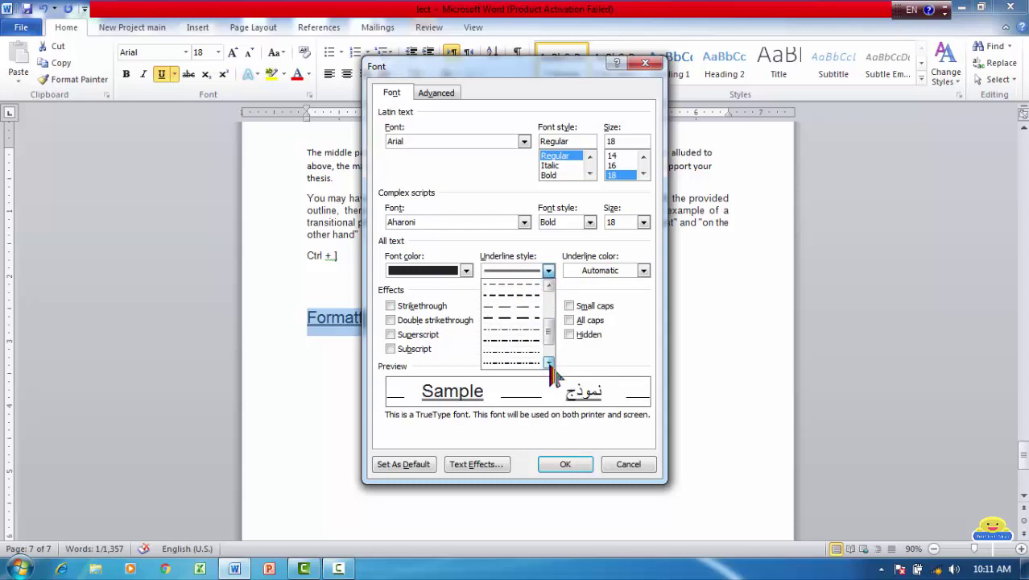
pyautogui.click(550, 363)
pyautogui.click(550, 363)
pyautogui.click(550, 364)
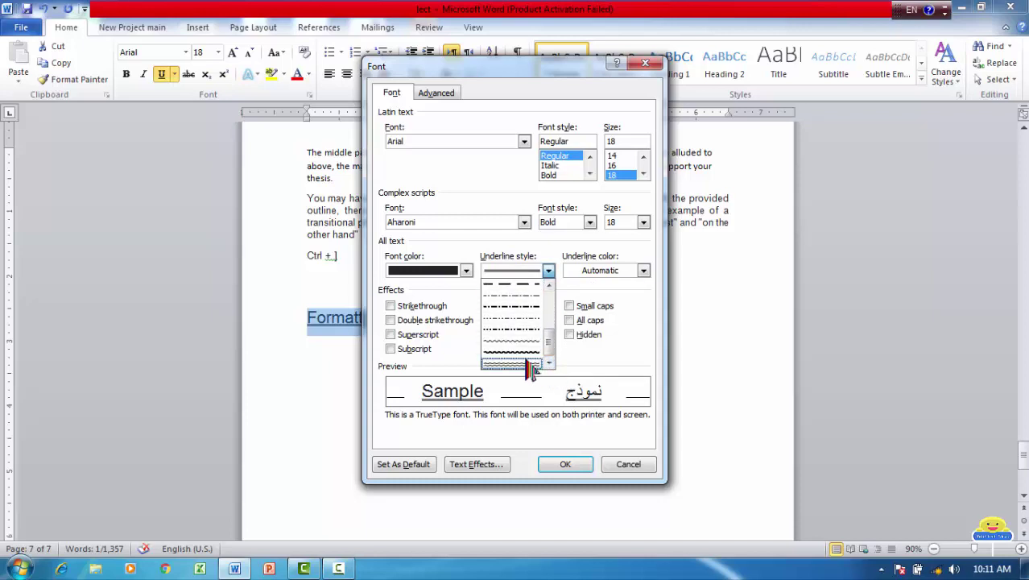
pyautogui.click(532, 366)
pyautogui.click(577, 465)
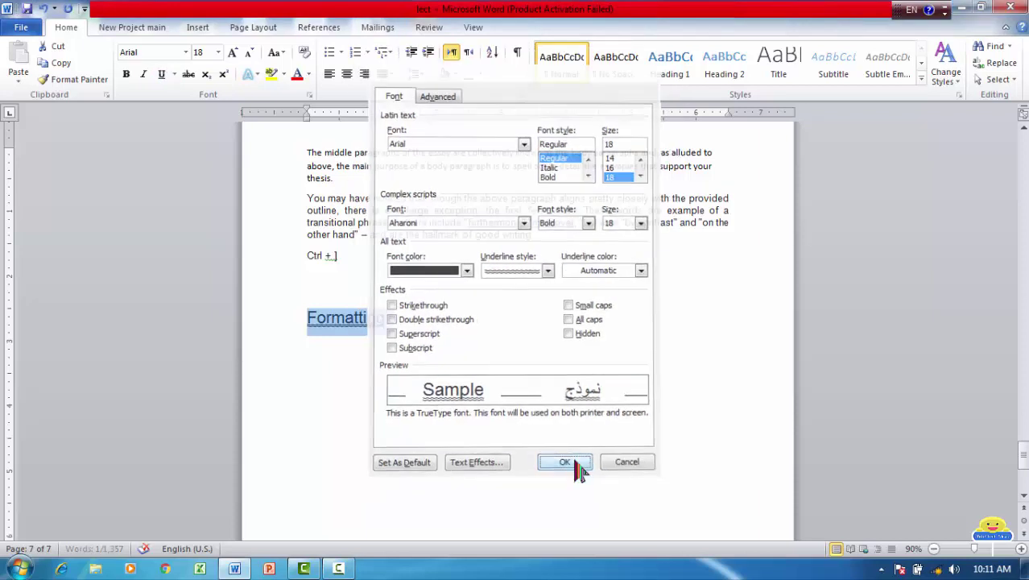
pyautogui.click(478, 369)
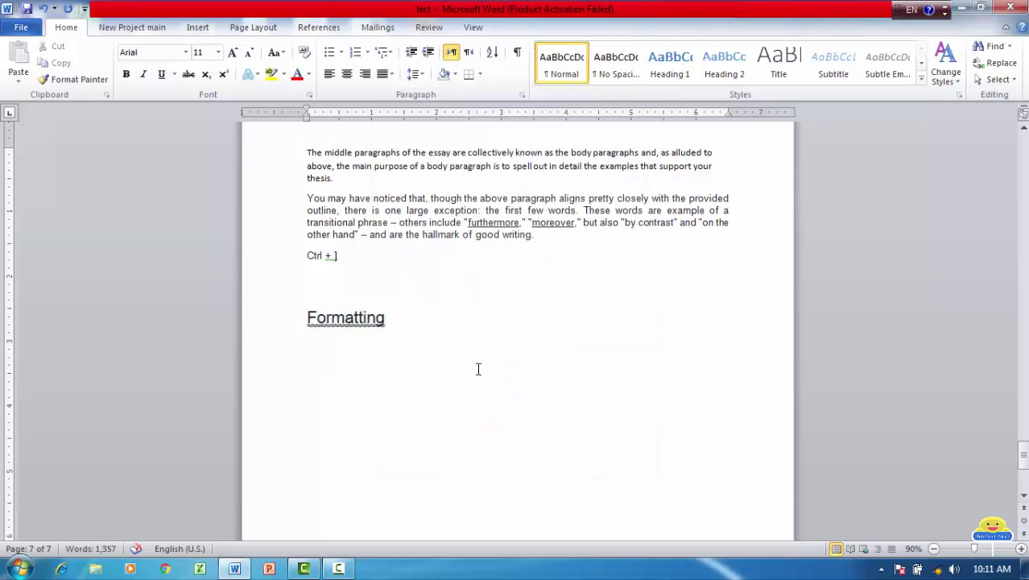
pyautogui.tripleClick(356, 319)
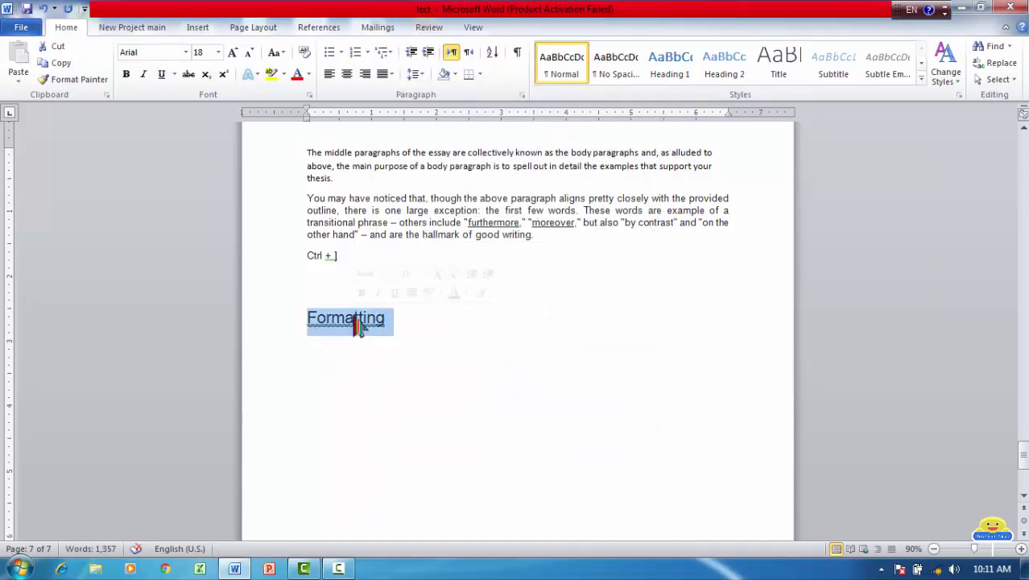
# Step: Set the Formatting underline colour to Light Blue and reselect the word
pyautogui.click(174, 74)
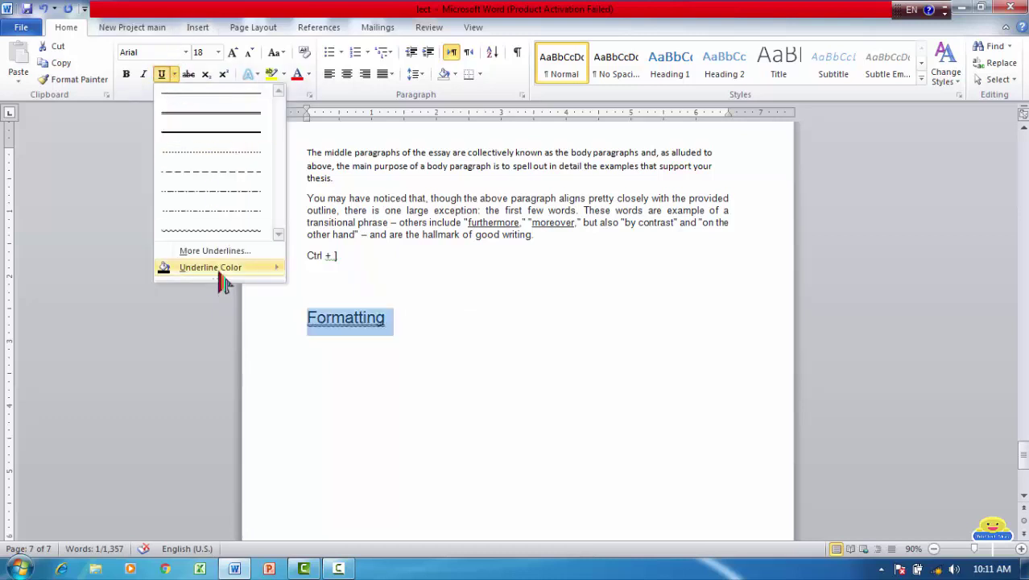
pyautogui.moveTo(219, 269)
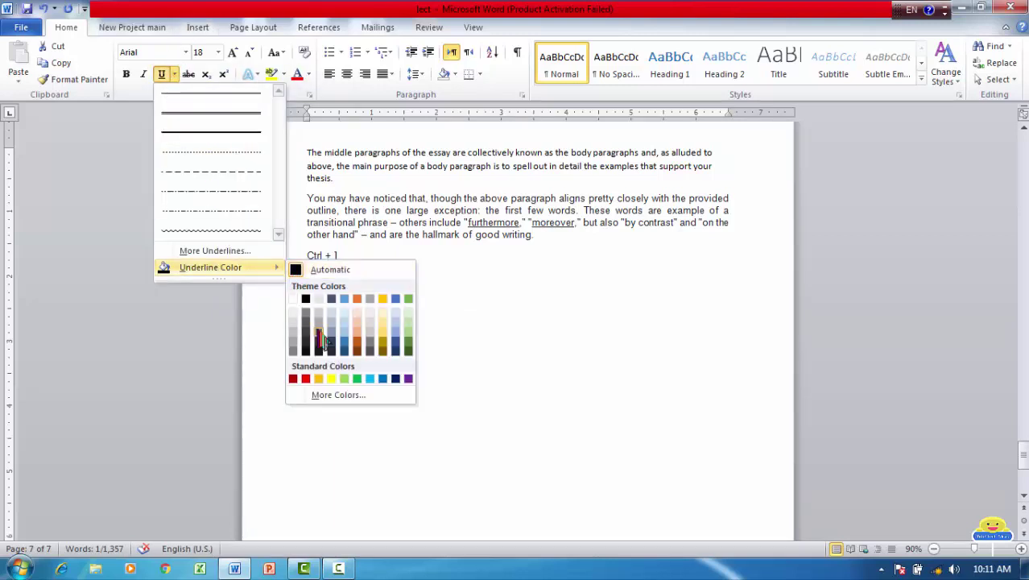
pyautogui.click(370, 379)
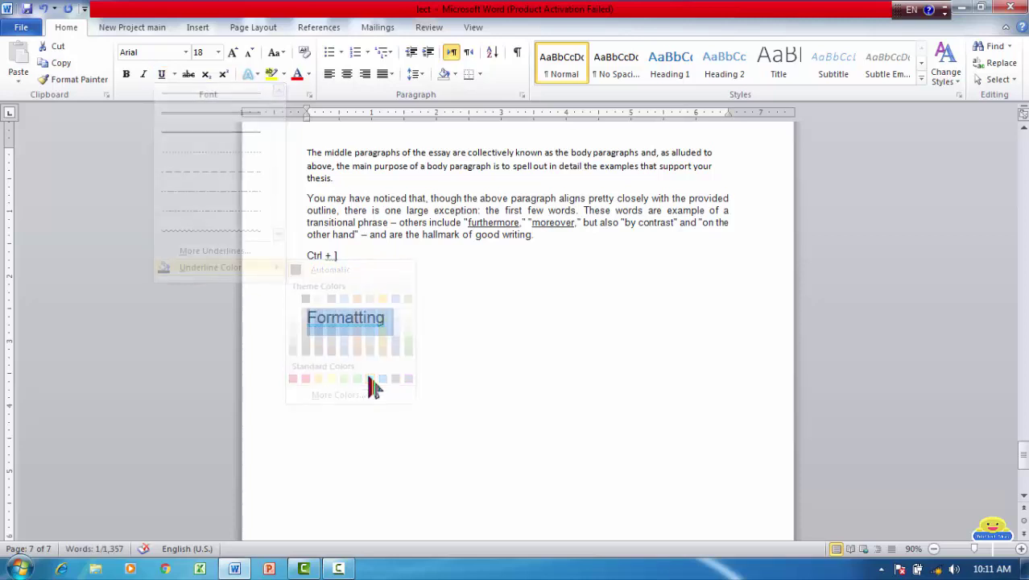
pyautogui.click(440, 329)
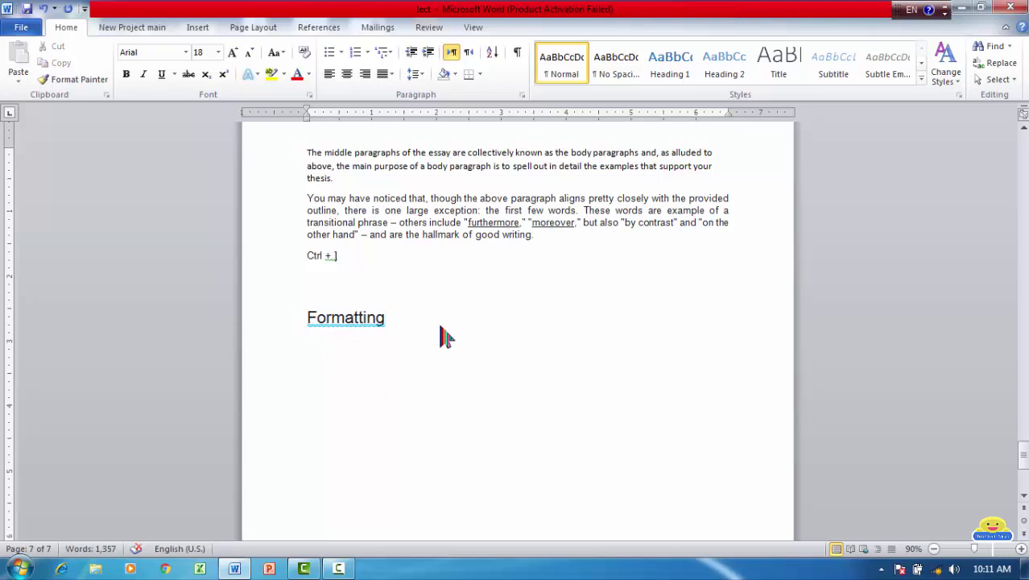
pyautogui.click(332, 318)
pyautogui.doubleClick(332, 318)
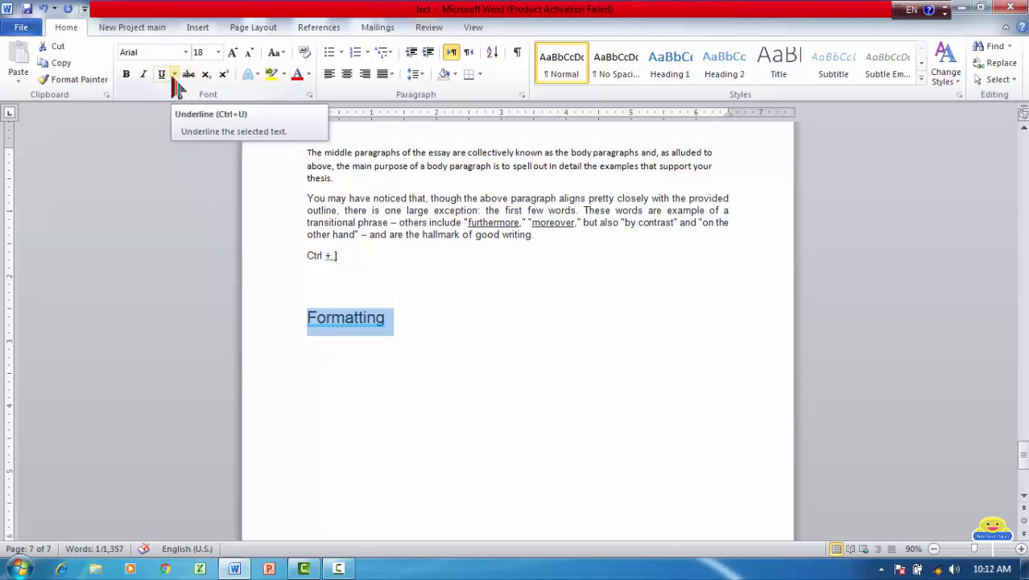
# Step: Set the Formatting underline to a custom magenta colour, RGB 224/16/80
pyautogui.click(174, 75)
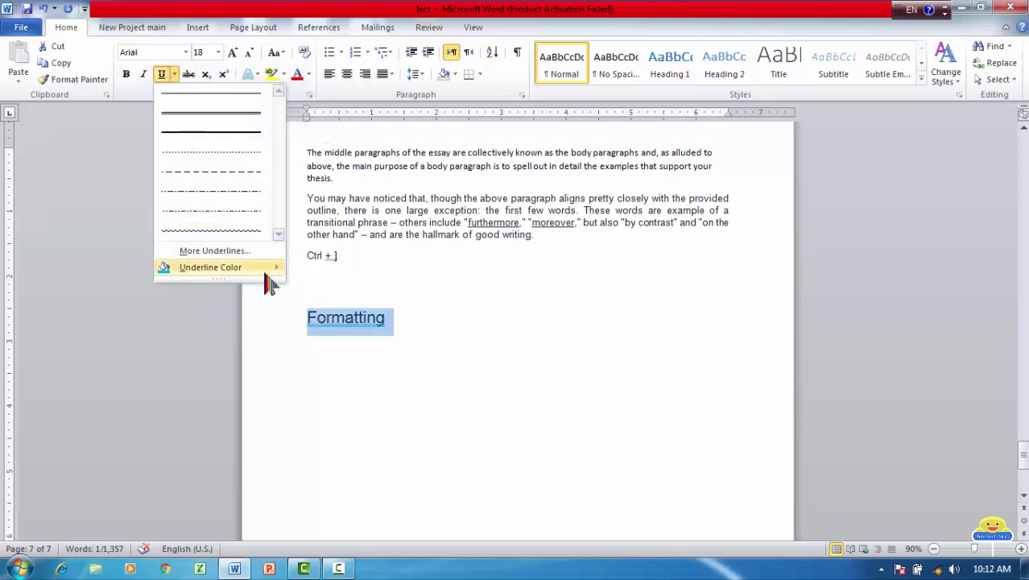
pyautogui.moveTo(271, 274)
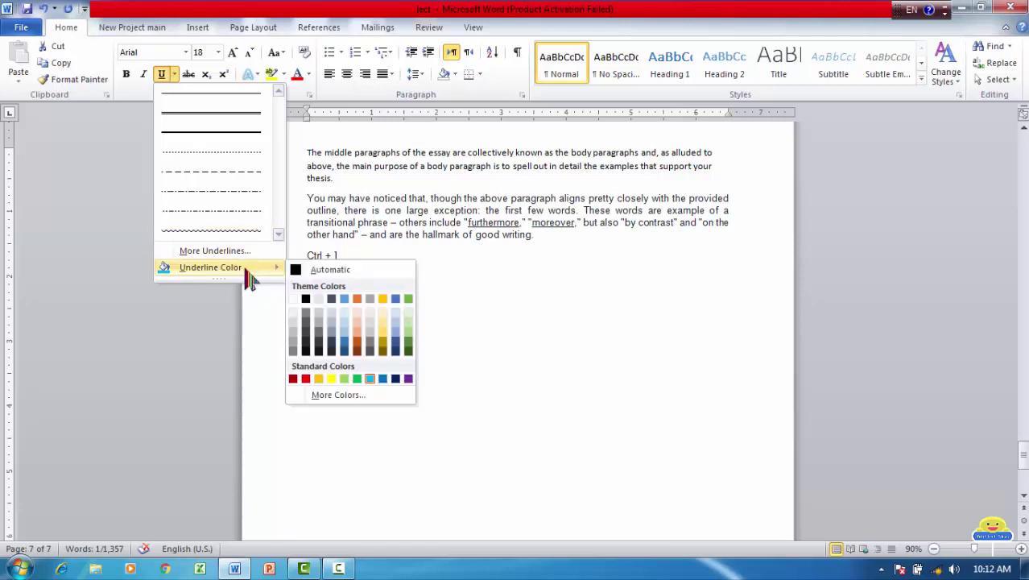
pyautogui.click(328, 397)
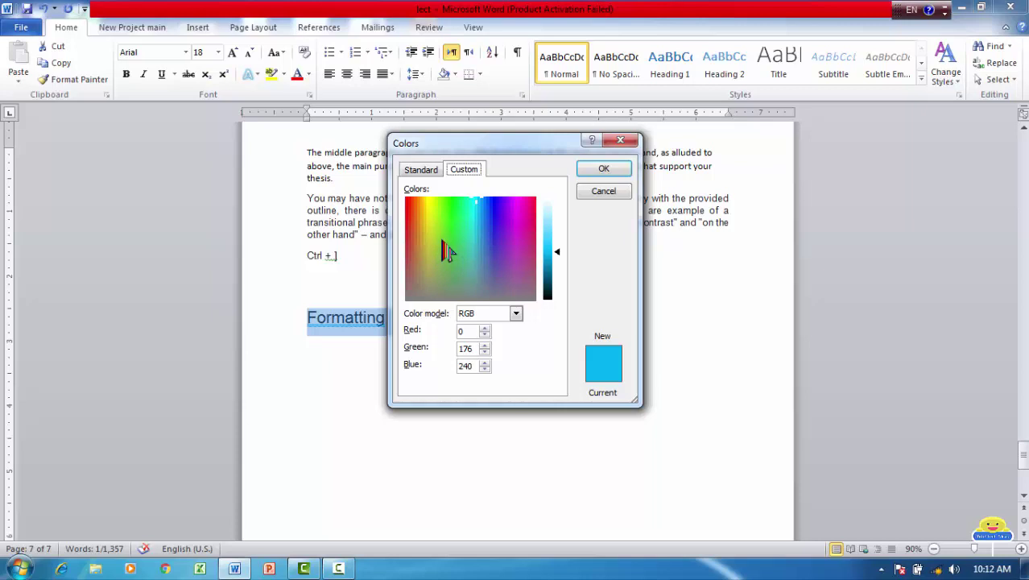
pyautogui.click(442, 241)
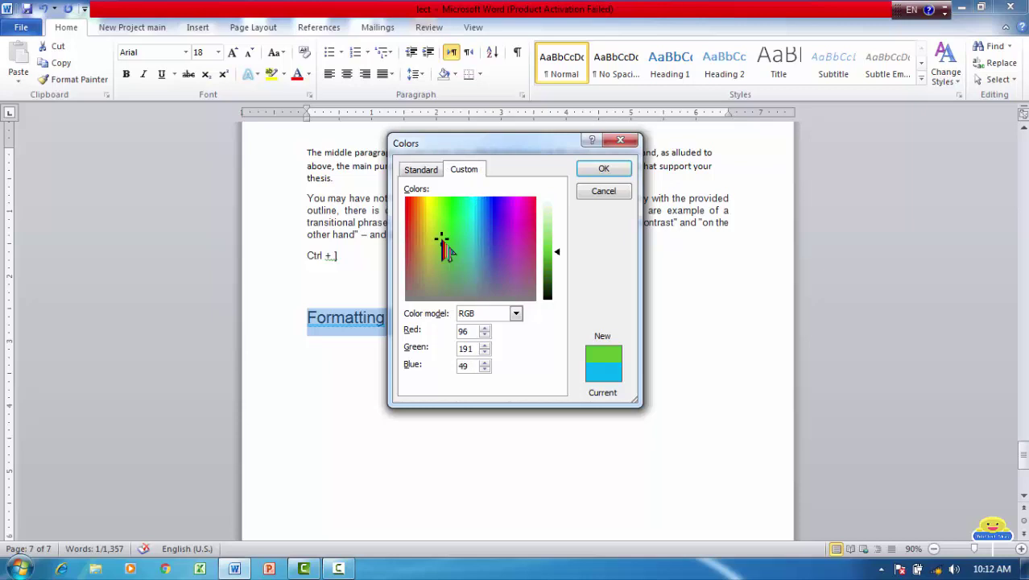
pyautogui.moveTo(446, 247)
pyautogui.mouseDown()
pyautogui.moveTo(484, 259)
pyautogui.moveTo(468, 235)
pyautogui.mouseUp()
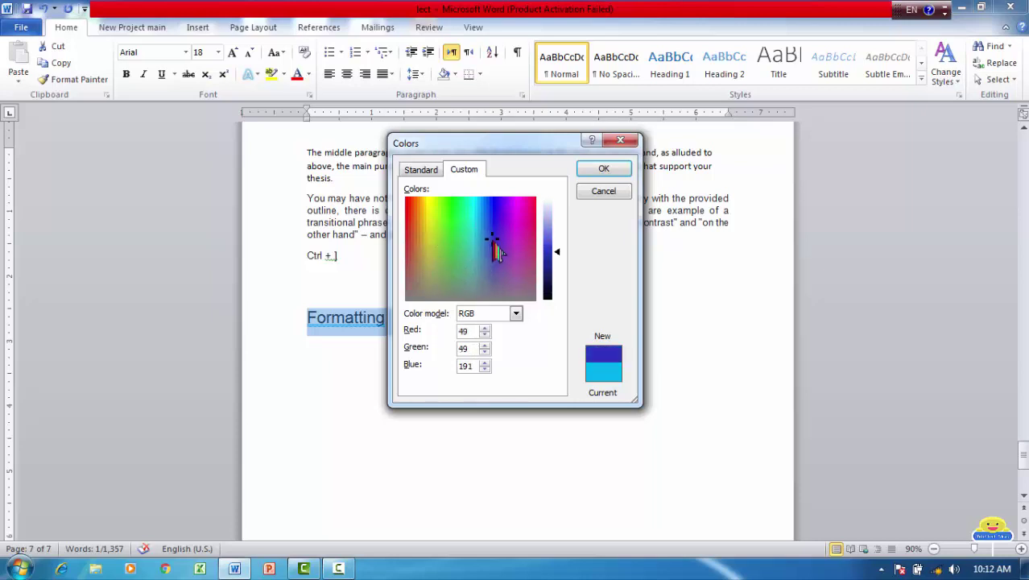
pyautogui.moveTo(467, 234)
pyautogui.mouseDown()
pyautogui.moveTo(497, 256)
pyautogui.moveTo(477, 238)
pyautogui.moveTo(531, 225)
pyautogui.mouseUp()
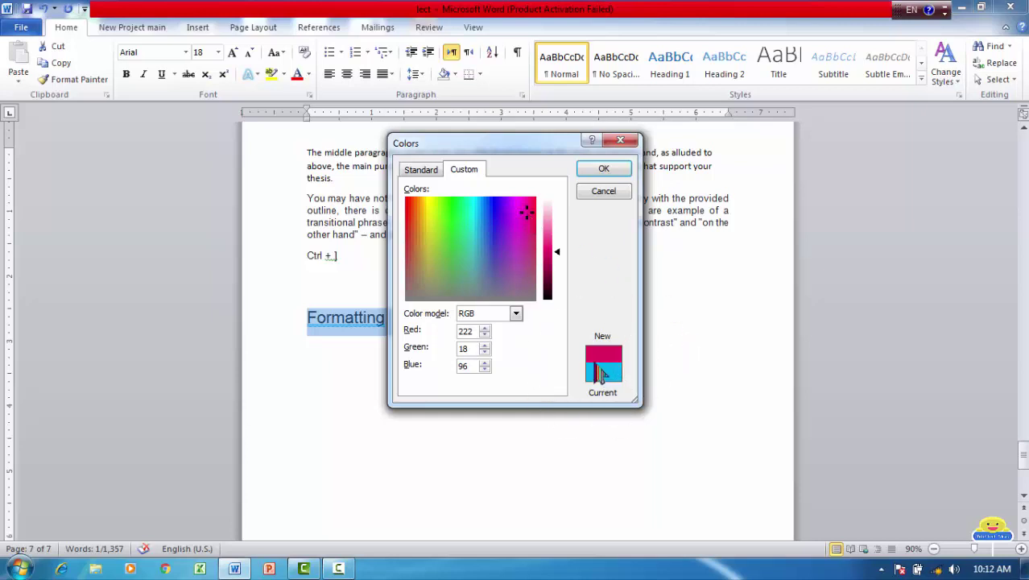
pyautogui.click(527, 214)
pyautogui.moveTo(530, 219)
pyautogui.mouseDown()
pyautogui.moveTo(422, 226)
pyautogui.moveTo(426, 249)
pyautogui.moveTo(497, 270)
pyautogui.moveTo(531, 221)
pyautogui.mouseUp()
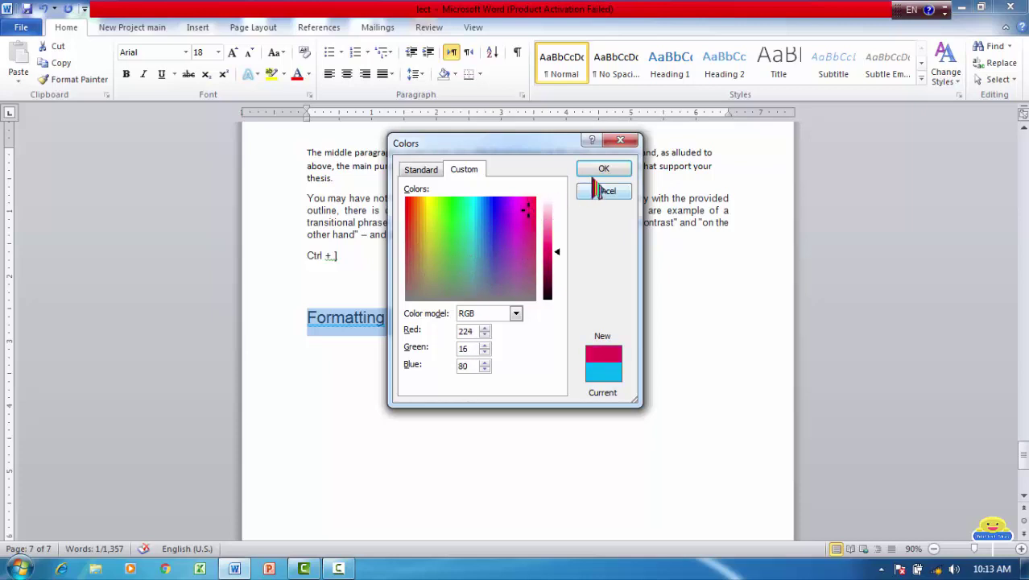
pyautogui.click(606, 171)
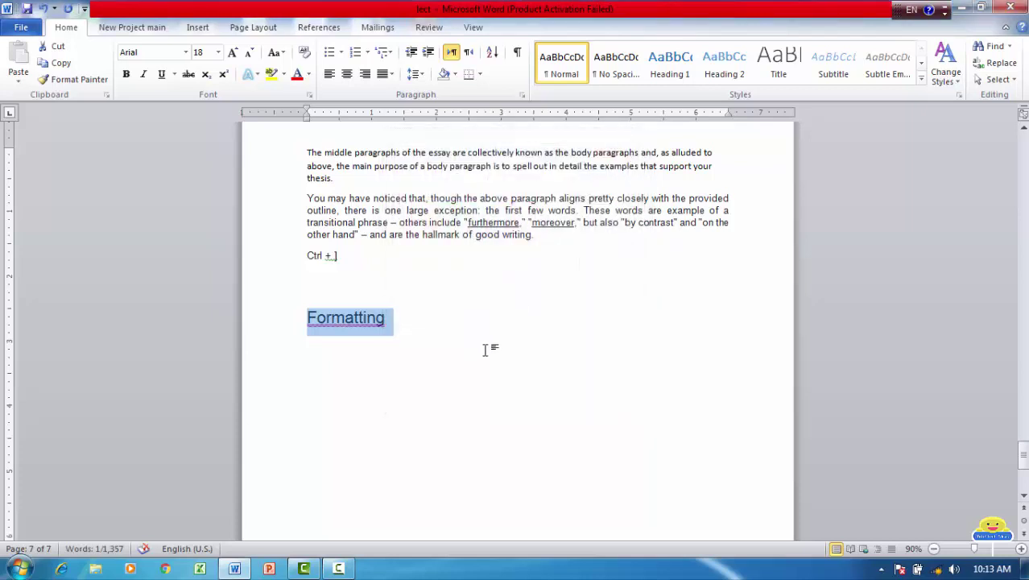
pyautogui.click(482, 350)
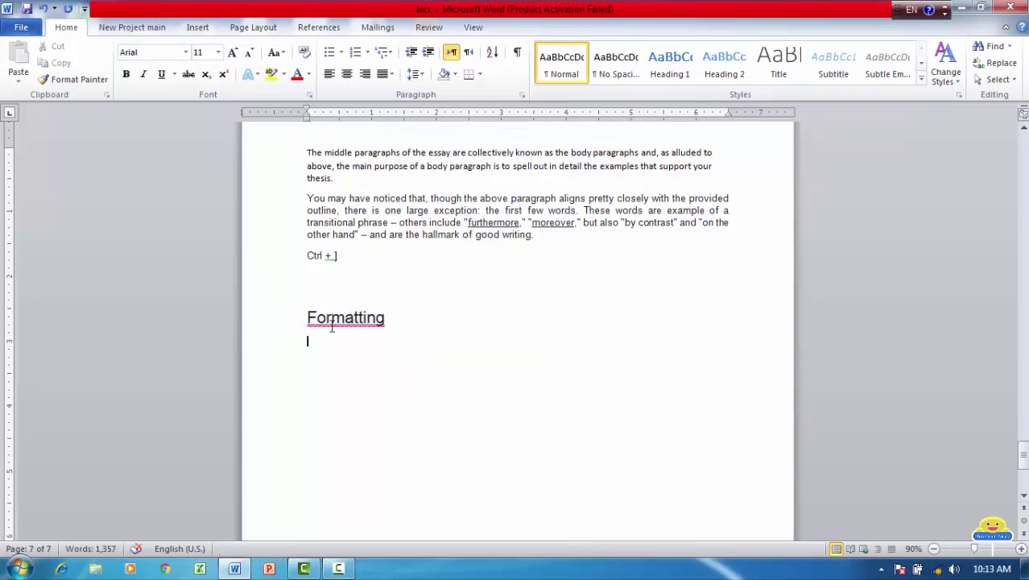
# Step: Strike through the Formatting heading, then select the 'You may have noticed' paragraph
pyautogui.tripleClick(331, 327)
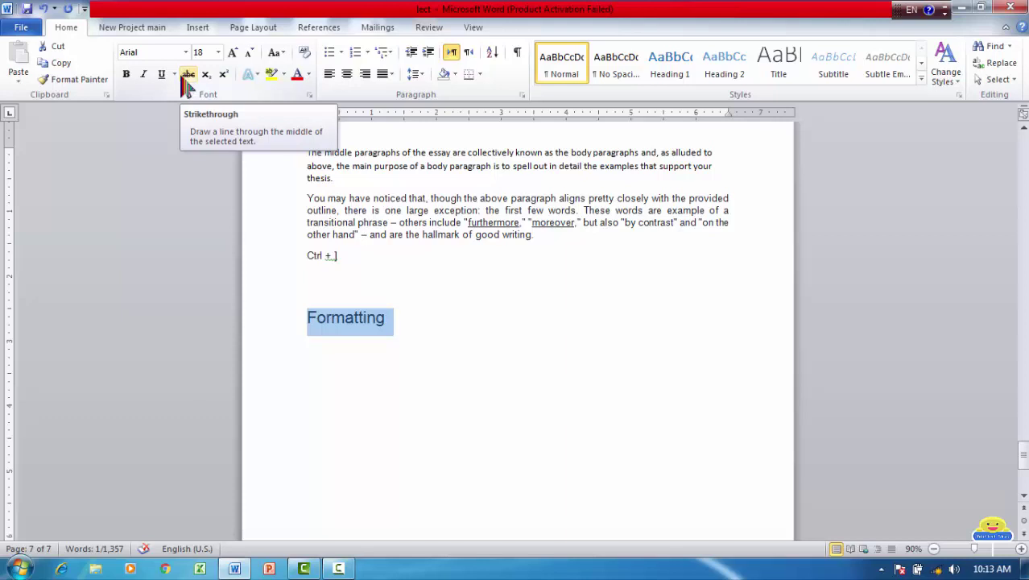
pyautogui.click(190, 76)
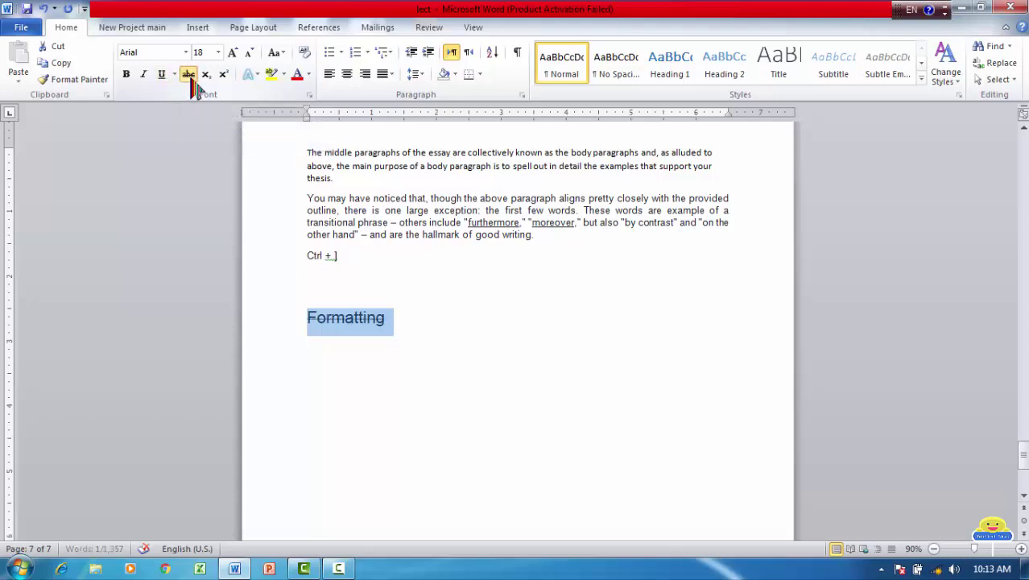
pyautogui.click(559, 338)
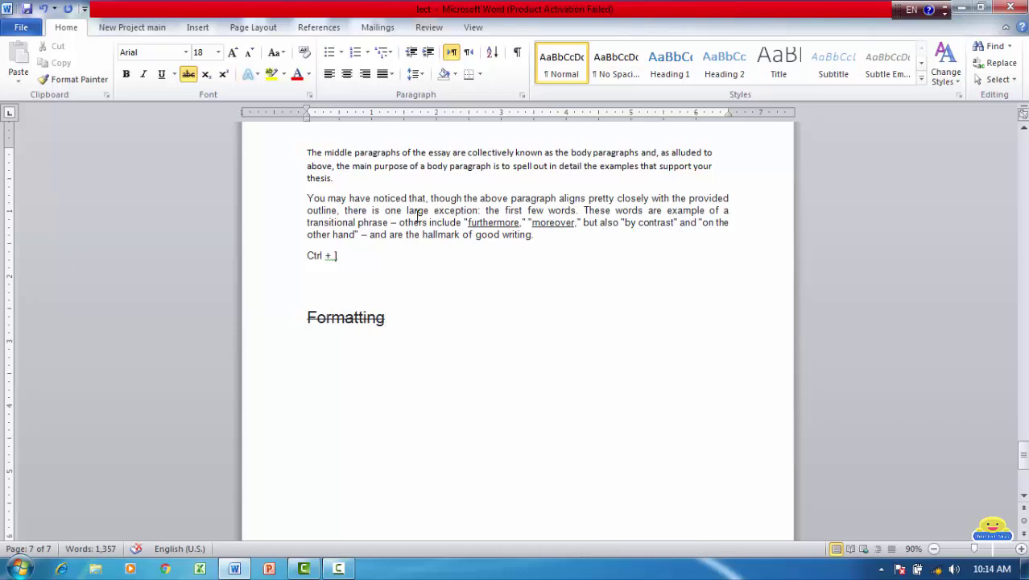
pyautogui.doubleClick(417, 211)
pyautogui.tripleClick(417, 219)
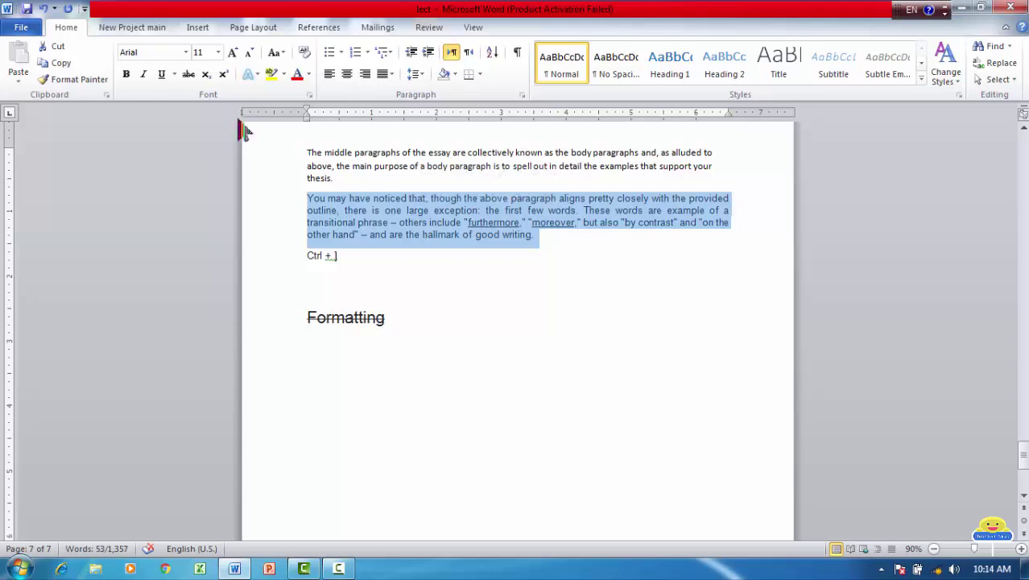
# Step: Test strikethrough on the 'You may have noticed' paragraph, then remove it from Formatting
pyautogui.click(190, 77)
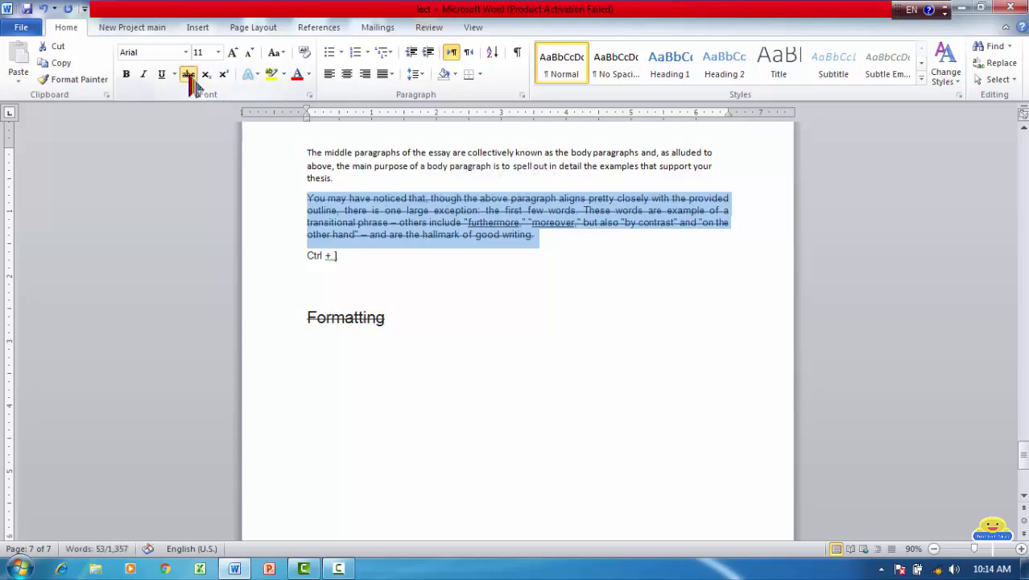
pyautogui.click(467, 275)
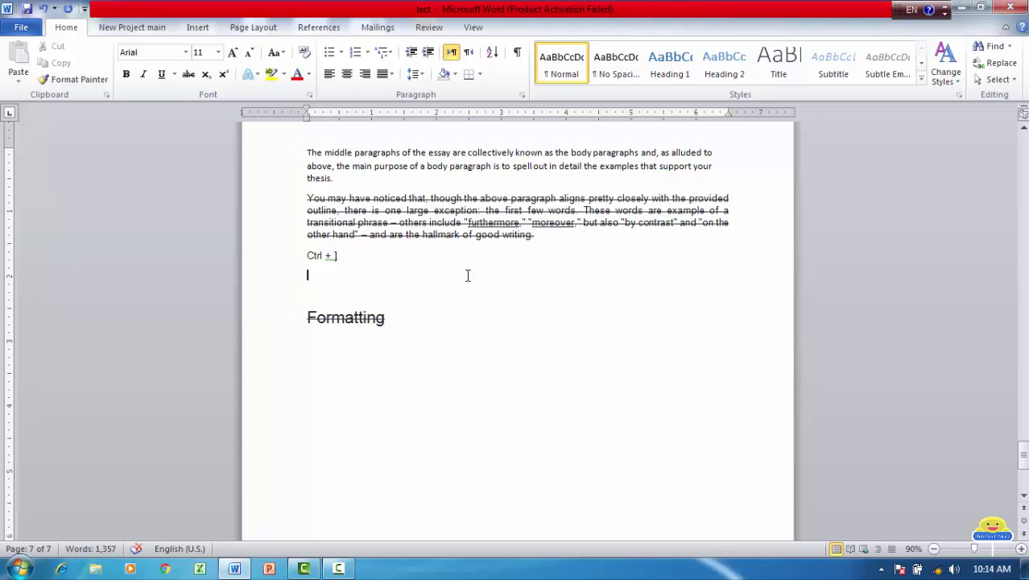
pyautogui.tripleClick(415, 216)
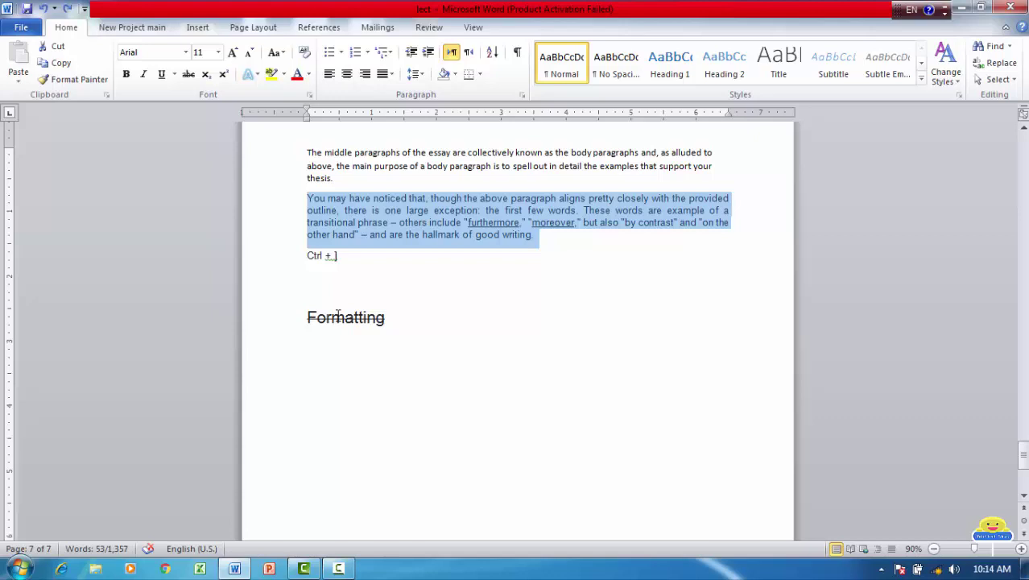
pyautogui.tripleClick(338, 316)
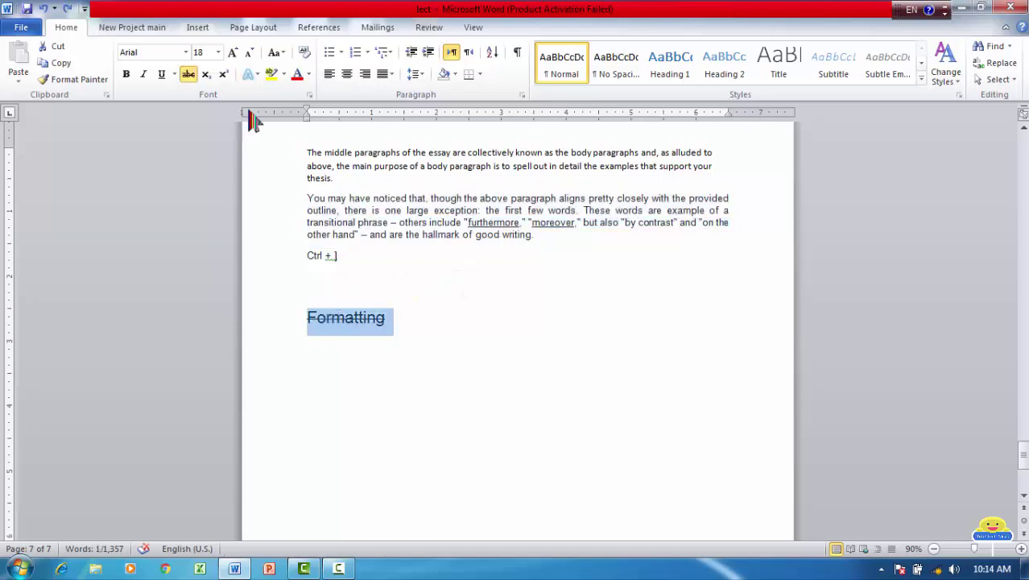
pyautogui.click(189, 76)
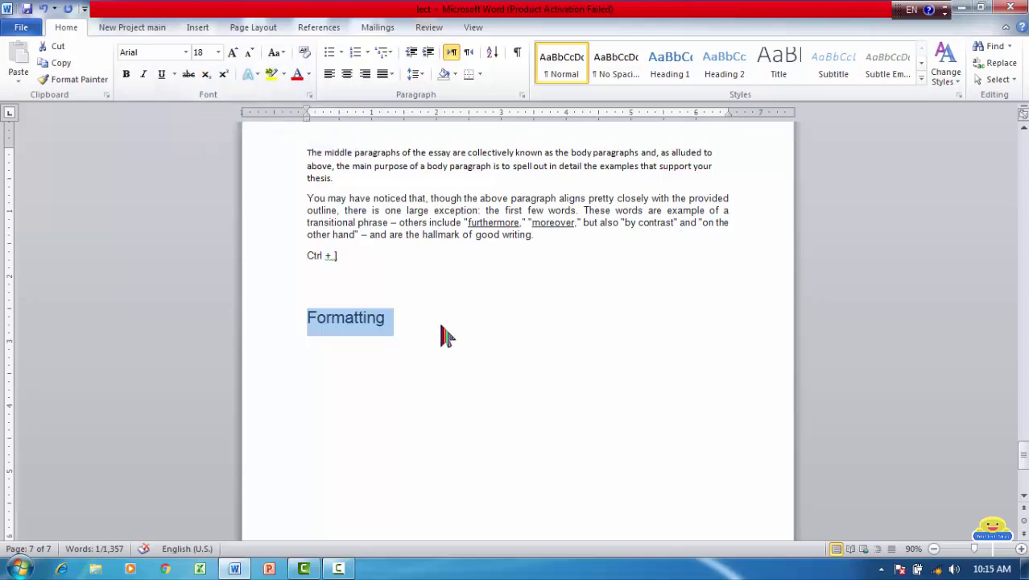
# Step: Clear all formatting from the Formatting heading, then undo to restore it
pyautogui.click(415, 321)
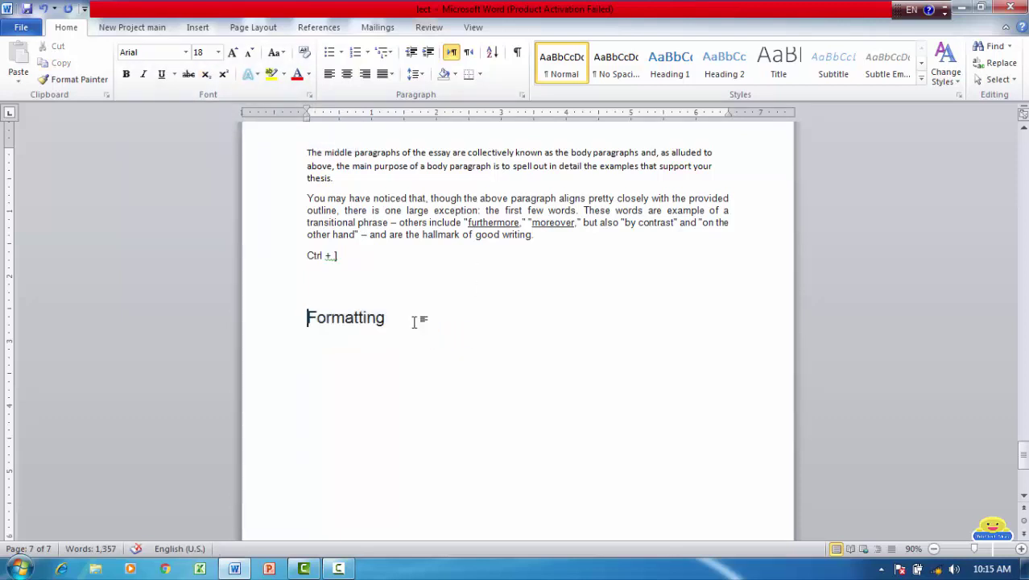
pyautogui.press('Home')
pyautogui.hotkey('shift', 'Right')
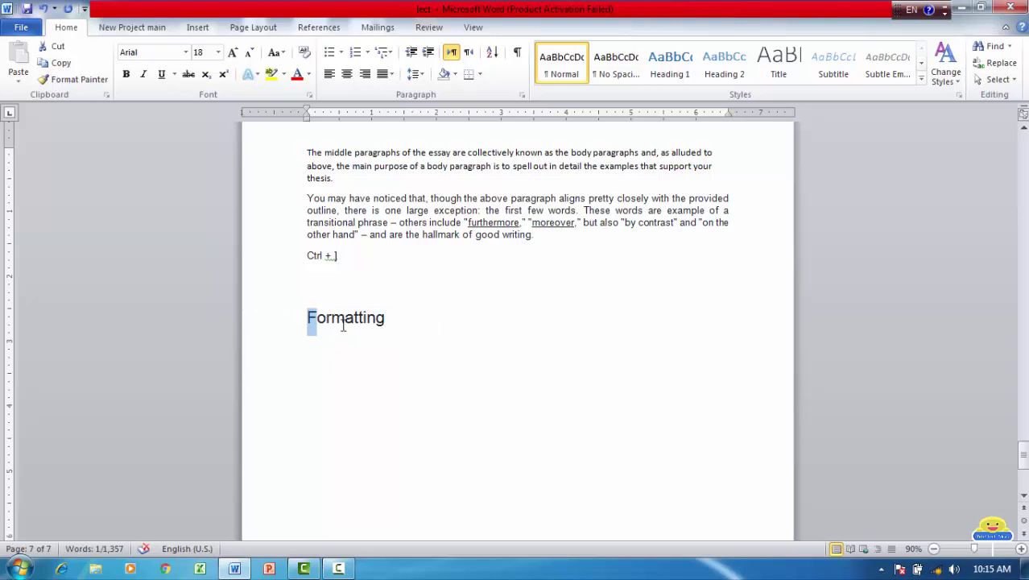
pyautogui.tripleClick(345, 324)
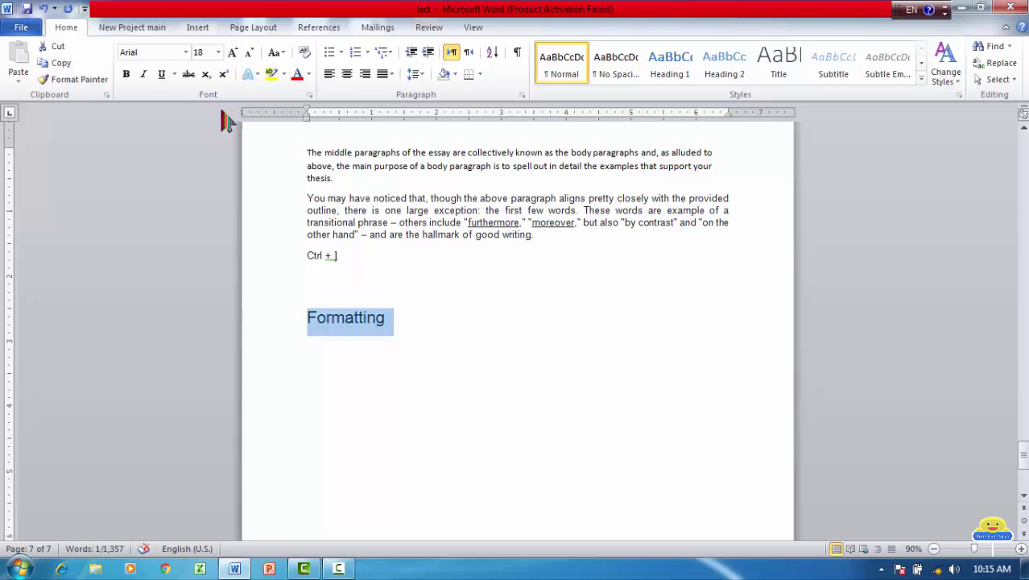
pyautogui.click(207, 81)
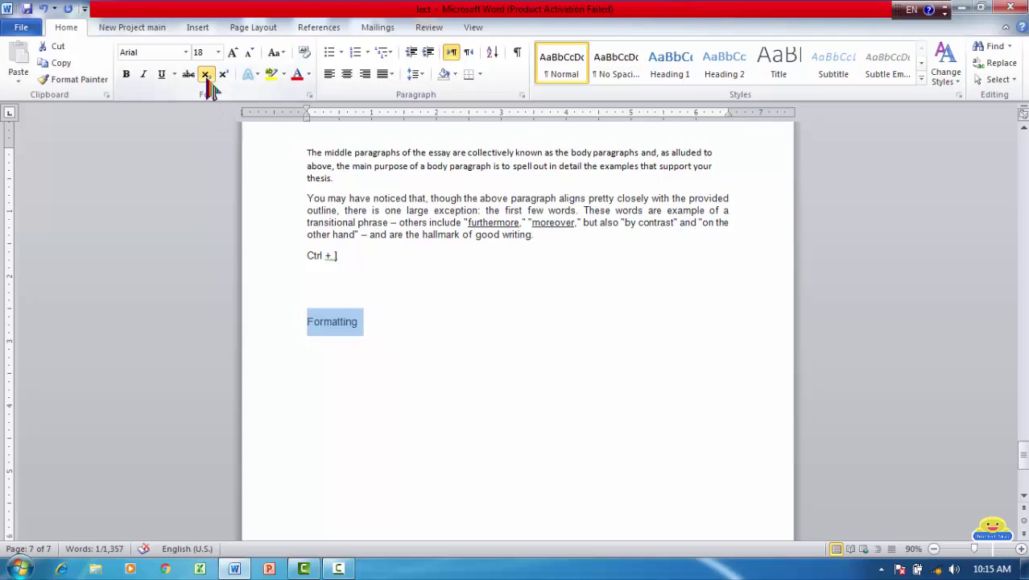
pyautogui.hotkey('ctrl', 'z')
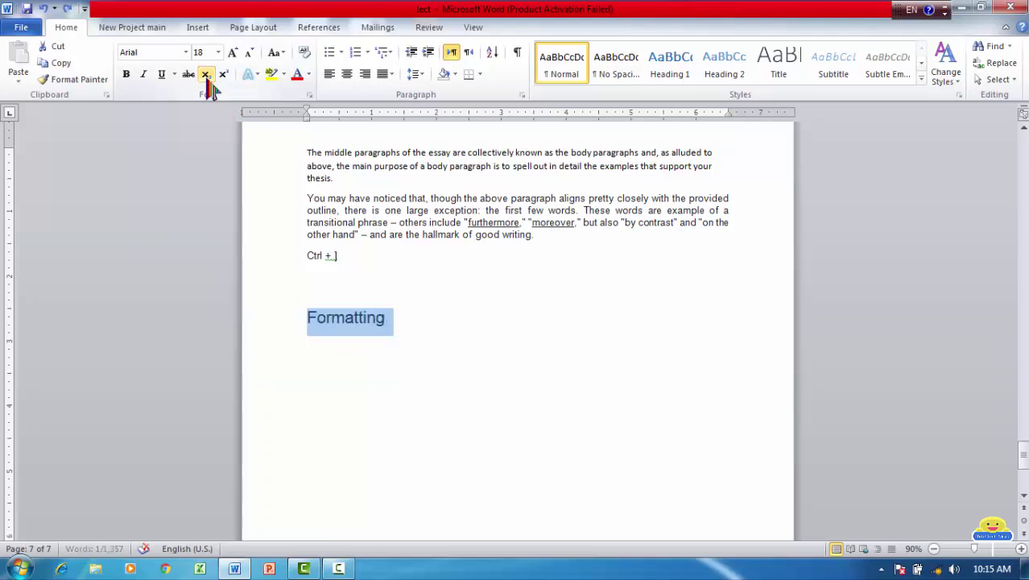
# Step: Add a new line 'F3' below the heading and make its 3 superscript instead of subscript
pyautogui.click(427, 332)
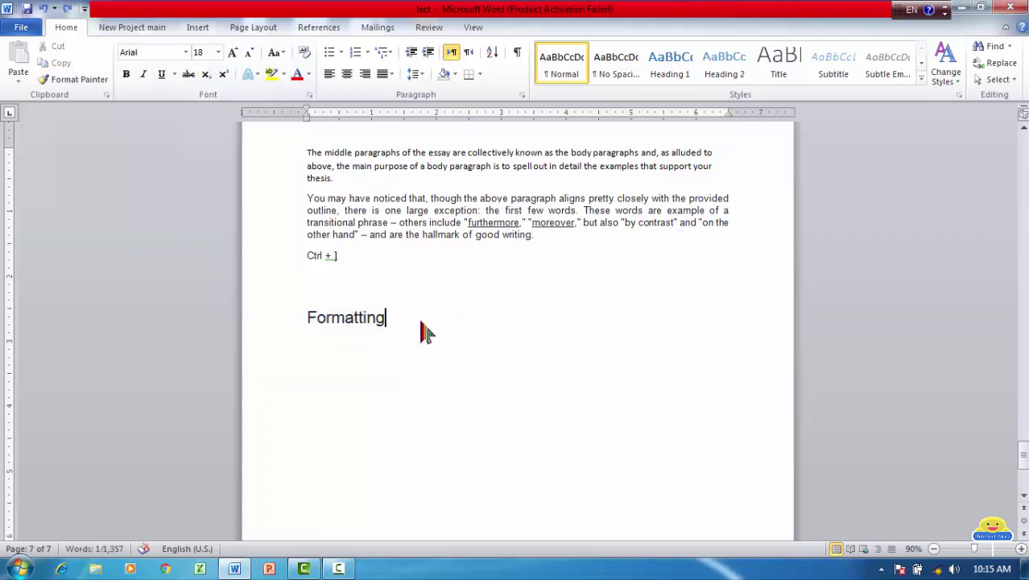
pyautogui.press('Return')
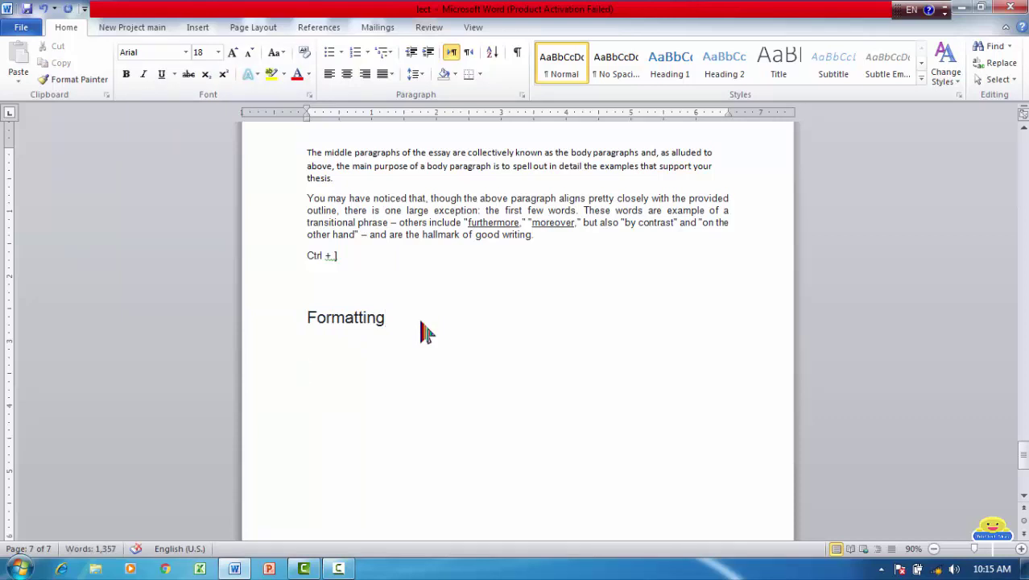
pyautogui.write('F')
pyautogui.write('3')
pyautogui.hotkey('shift', 'Left')
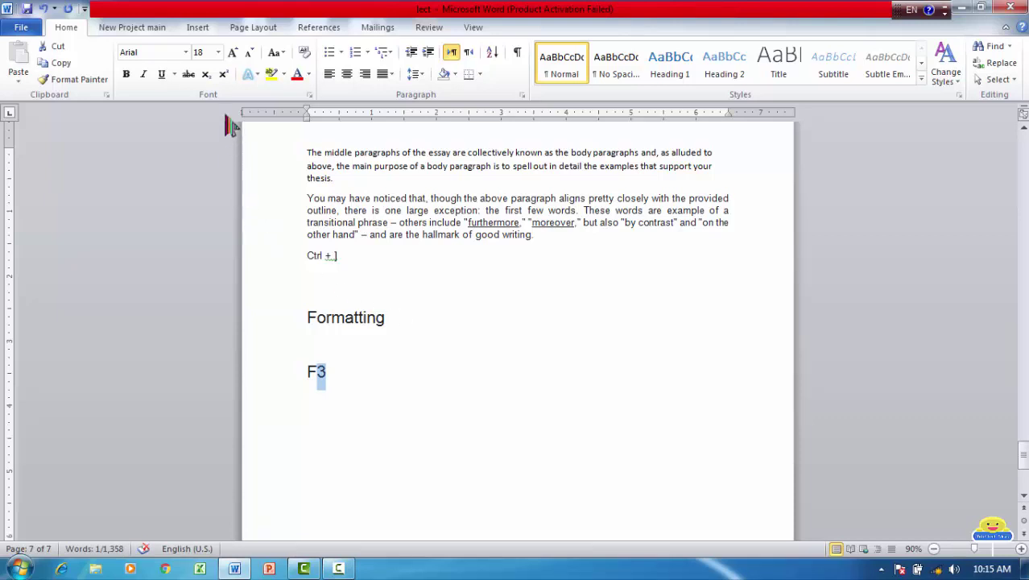
pyautogui.click(209, 79)
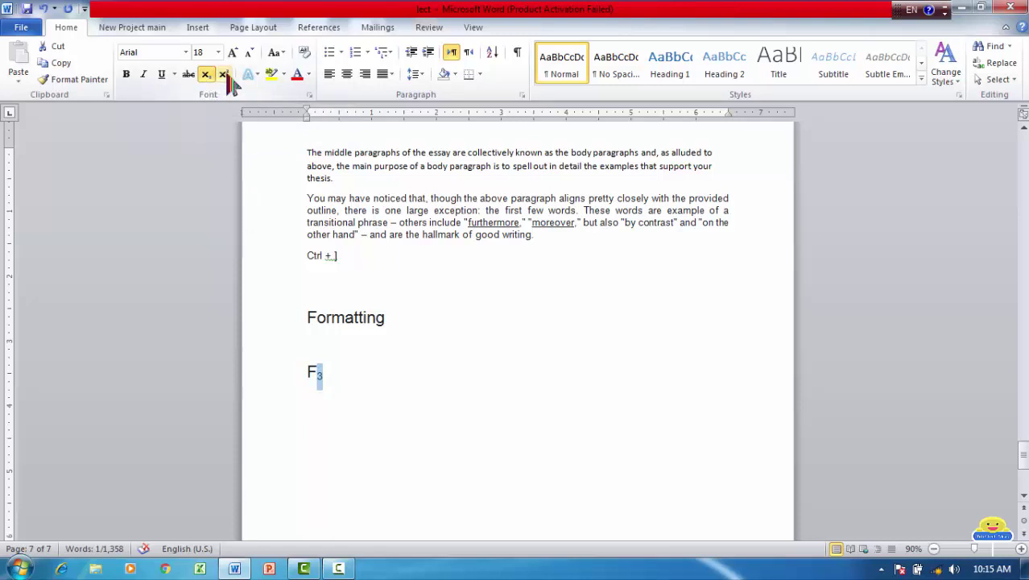
pyautogui.click(228, 80)
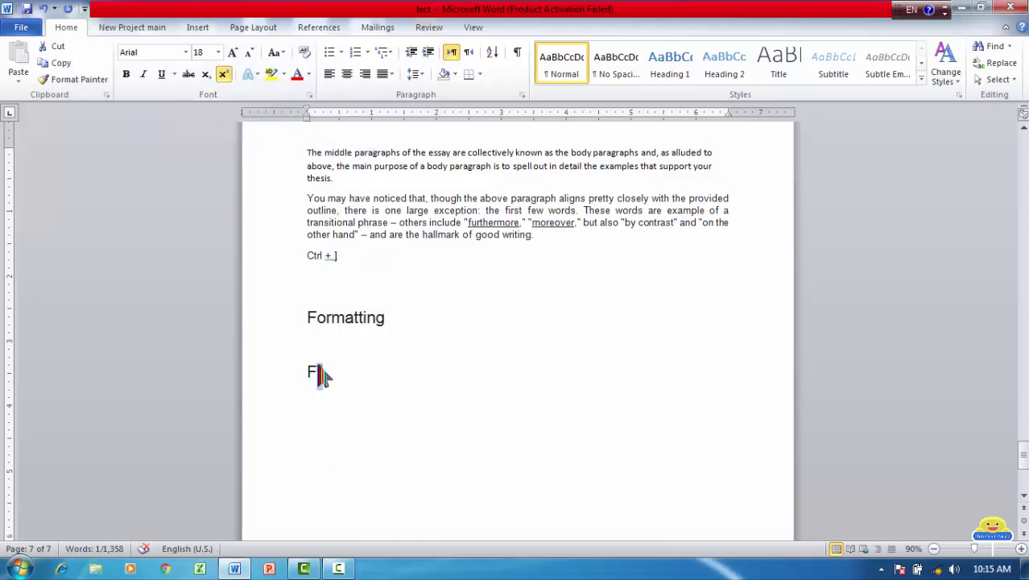
# Step: Toggle the 3 in F3 off superscript, into subscript, and back to normal text with shortcuts
pyautogui.hotkey('ctrl', 'shift', '=')
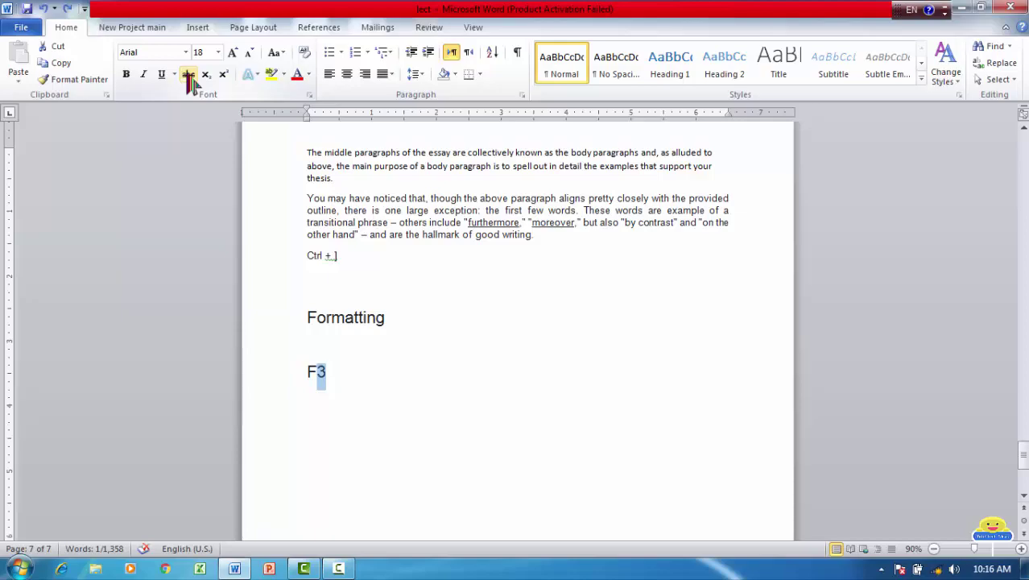
pyautogui.hotkey('ctrl', '=')
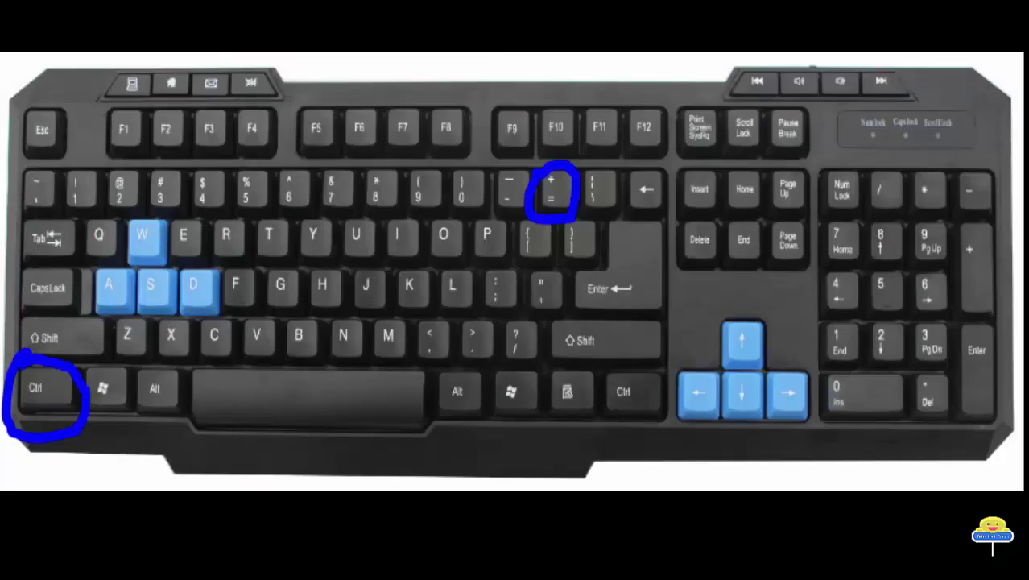
pyautogui.hotkey('ctrl', '=')
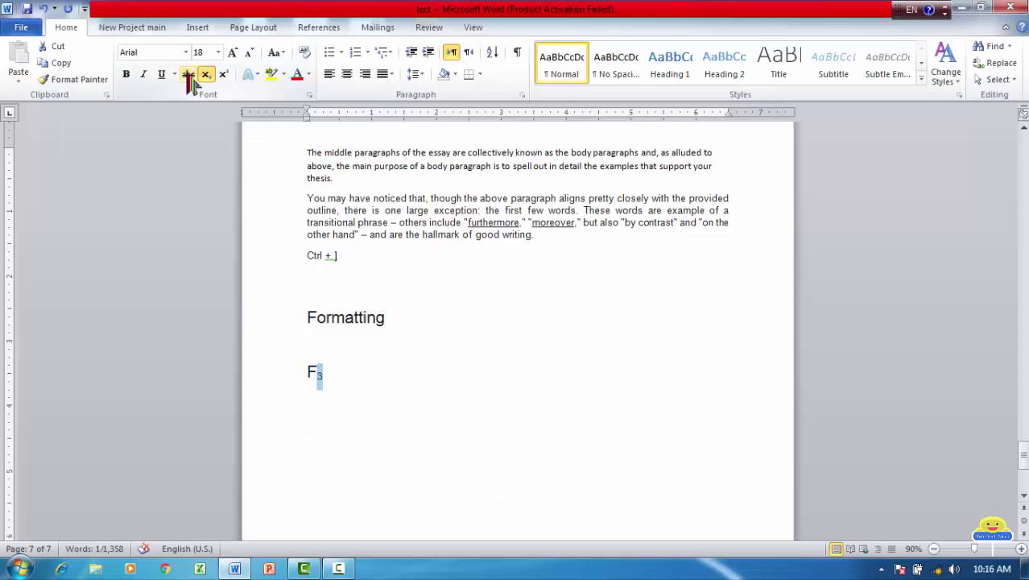
pyautogui.hotkey('ctrl', '=')
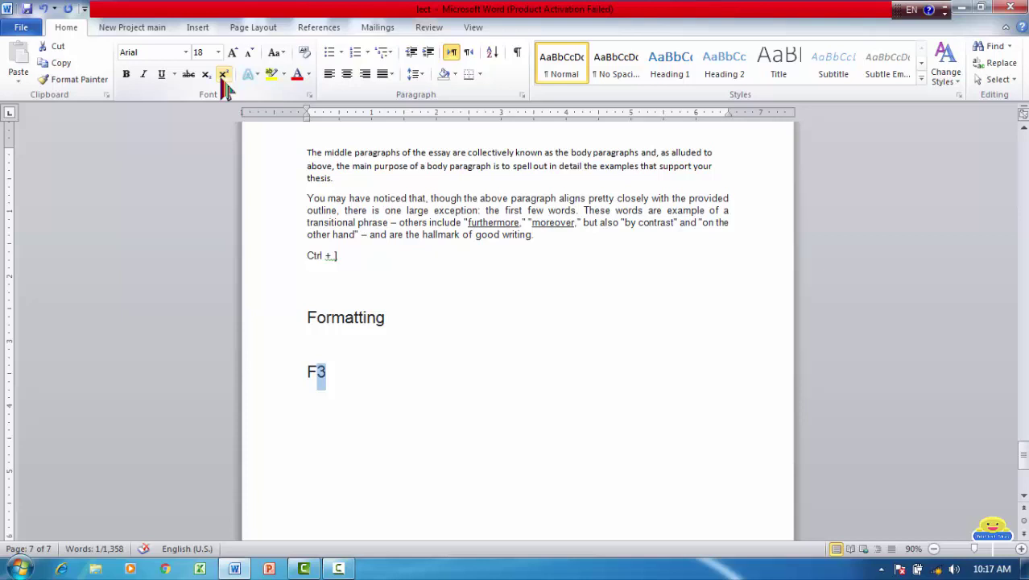
pyautogui.click(226, 82)
pyautogui.click(225, 79)
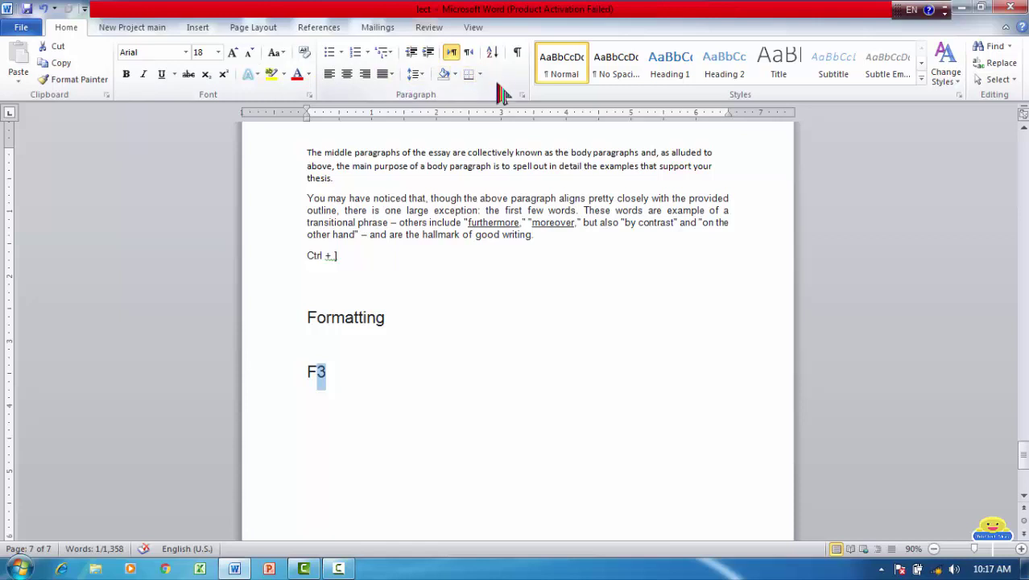
# Step: Select the word 'You' and preview the Text Effects gallery, closing it without applying anything
pyautogui.click(308, 198)
pyautogui.doubleClick(310, 197)
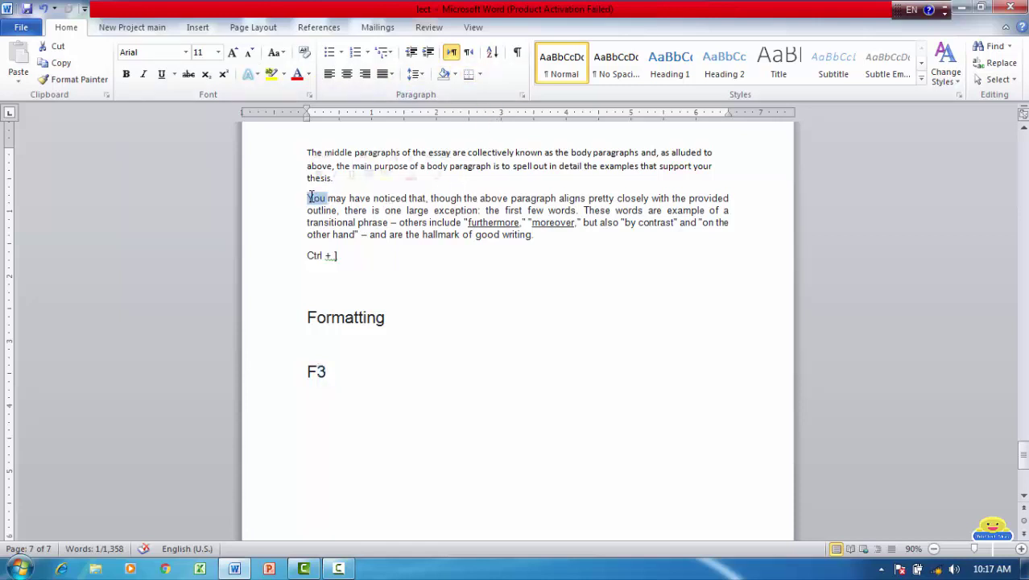
pyautogui.click(248, 79)
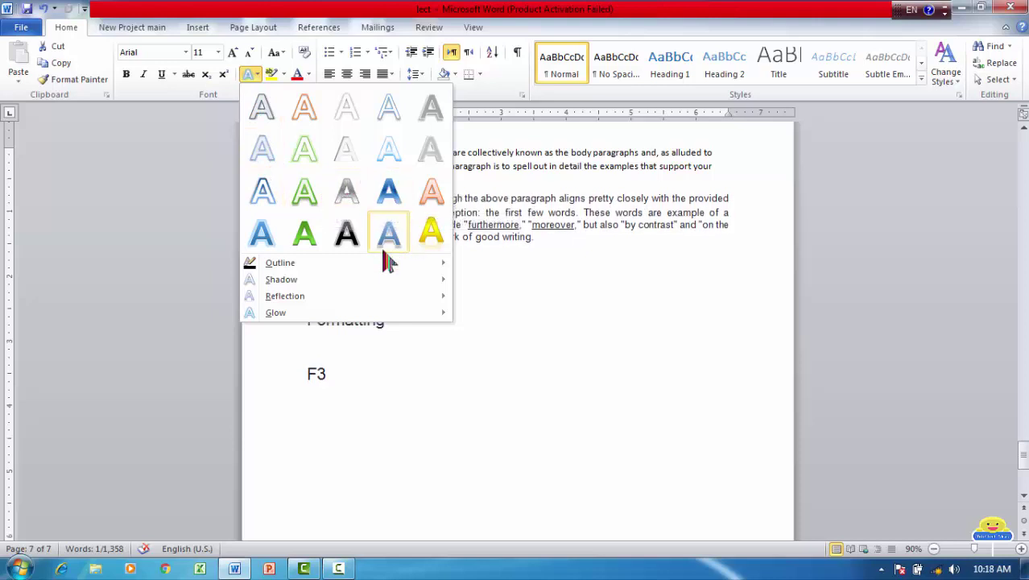
pyautogui.click(502, 272)
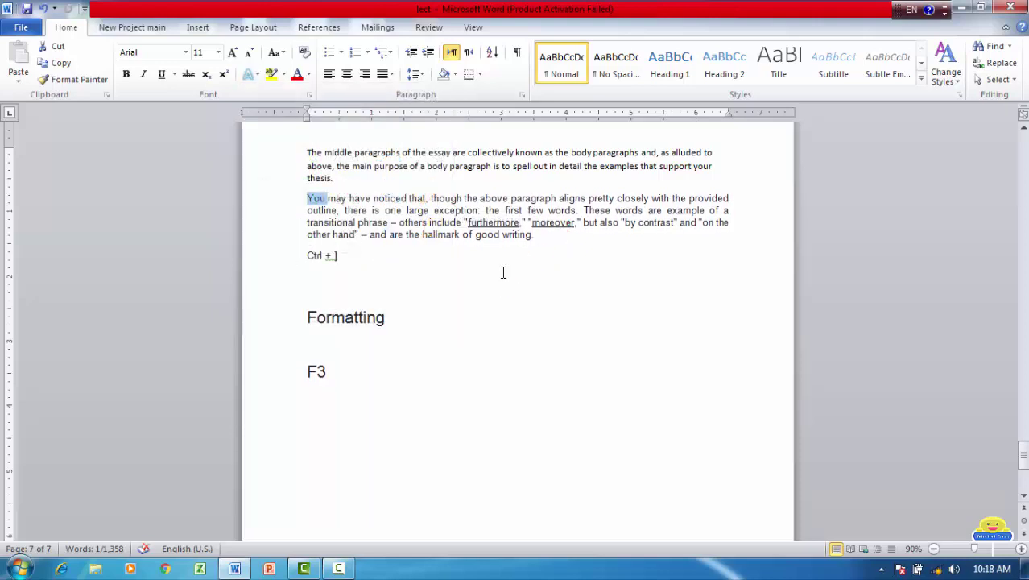
# Step: Return to the 'You' paragraph, reselect 'You' and bring up the Text Effects gallery again
pyautogui.hotkey('shift', 'F5')
pyautogui.hotkey('shift', 'F5')
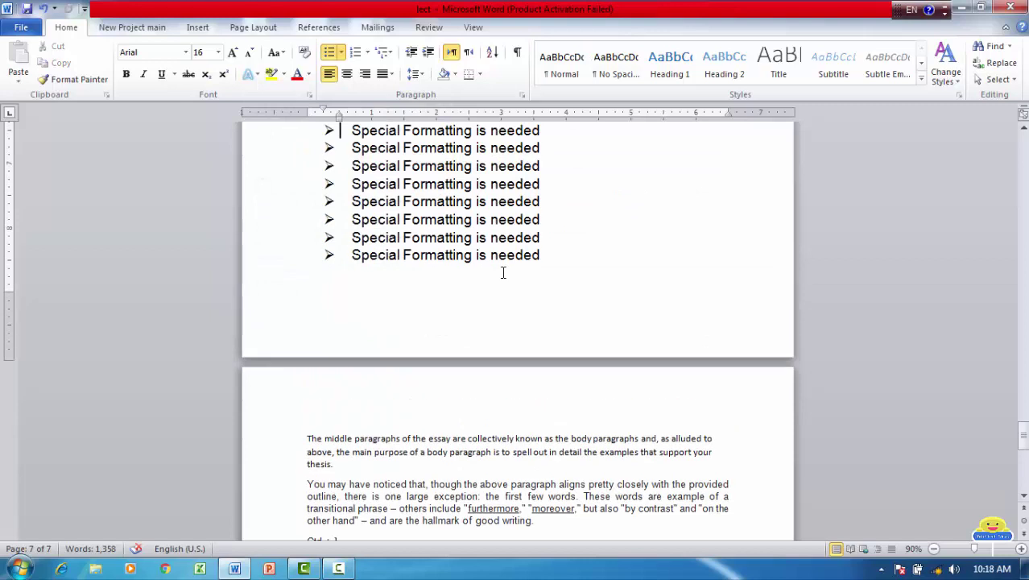
pyautogui.press('Down')
pyautogui.press('Down')
pyautogui.press('Down')
pyautogui.press('Down')
pyautogui.doubleClick(319, 483)
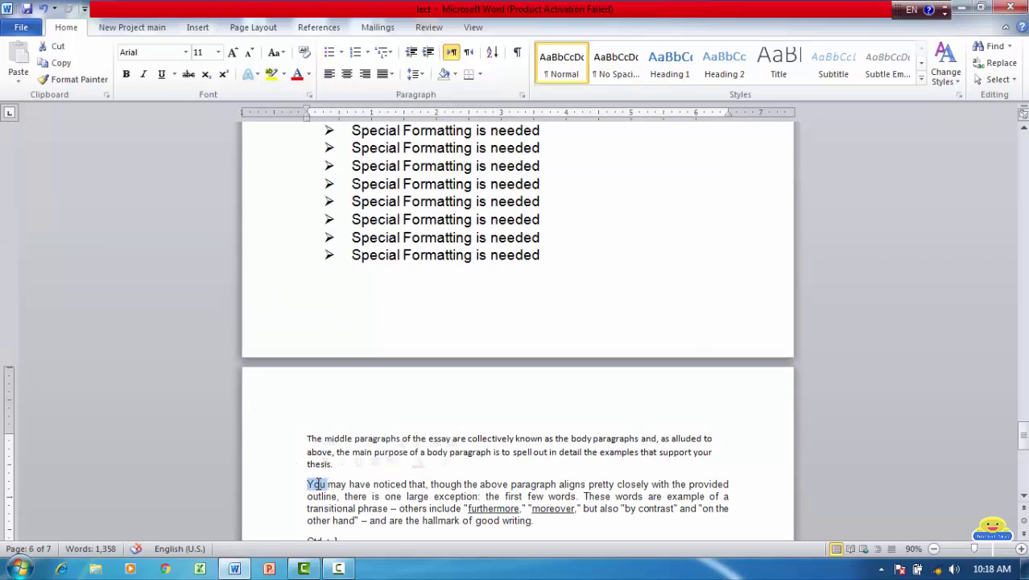
pyautogui.click(250, 76)
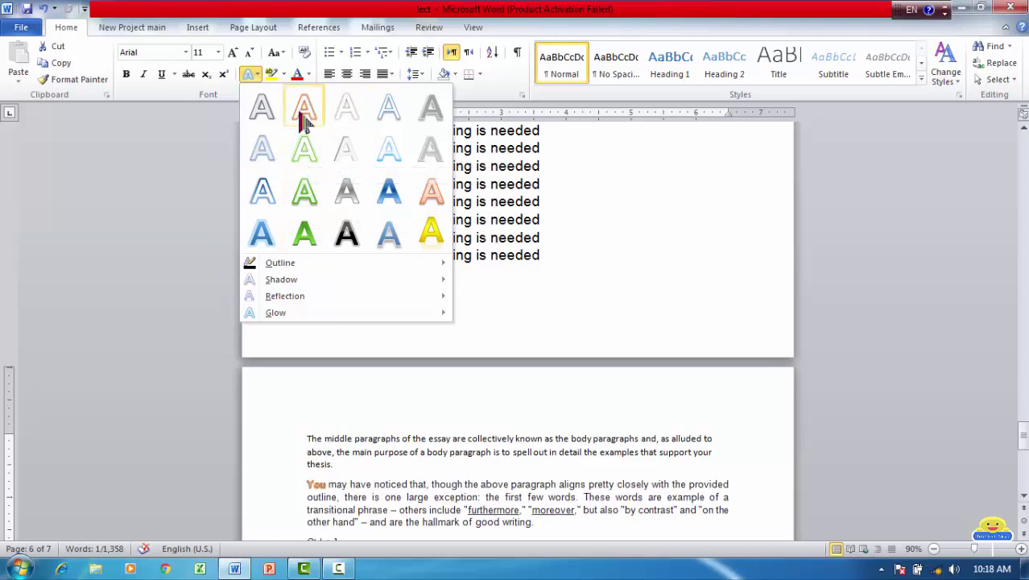
# Step: Apply the orange outline text effect to 'You' and enlarge it to 21 pt
pyautogui.click(304, 109)
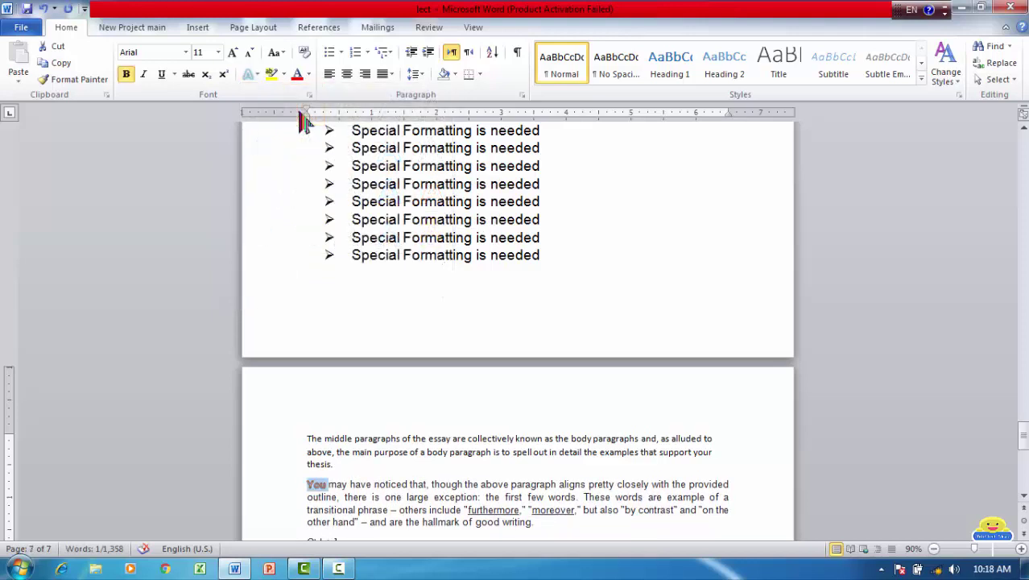
pyautogui.hotkey('ctrl', ']')
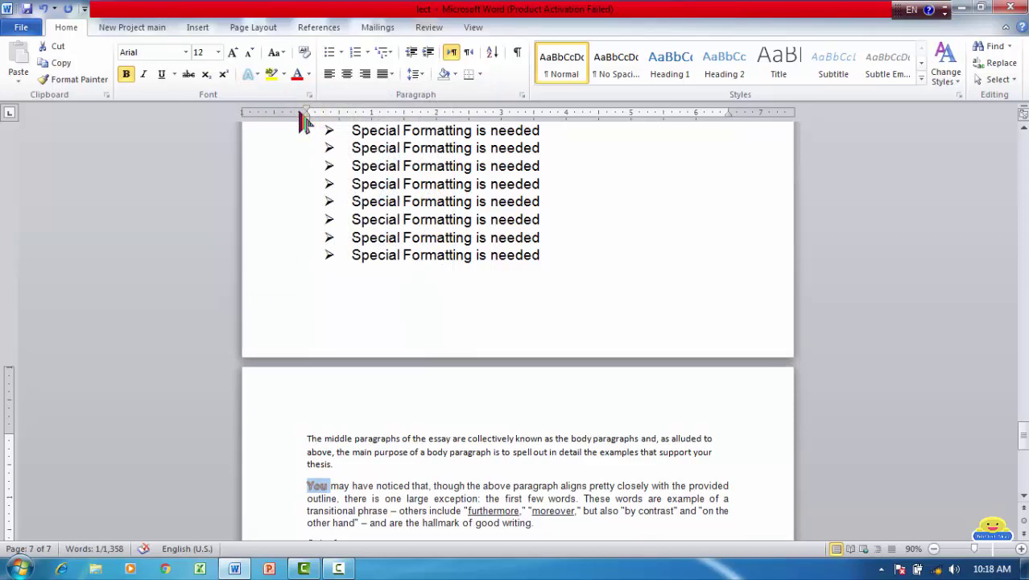
pyautogui.hotkey('ctrl', ']')
pyautogui.hotkey('ctrl', ']')
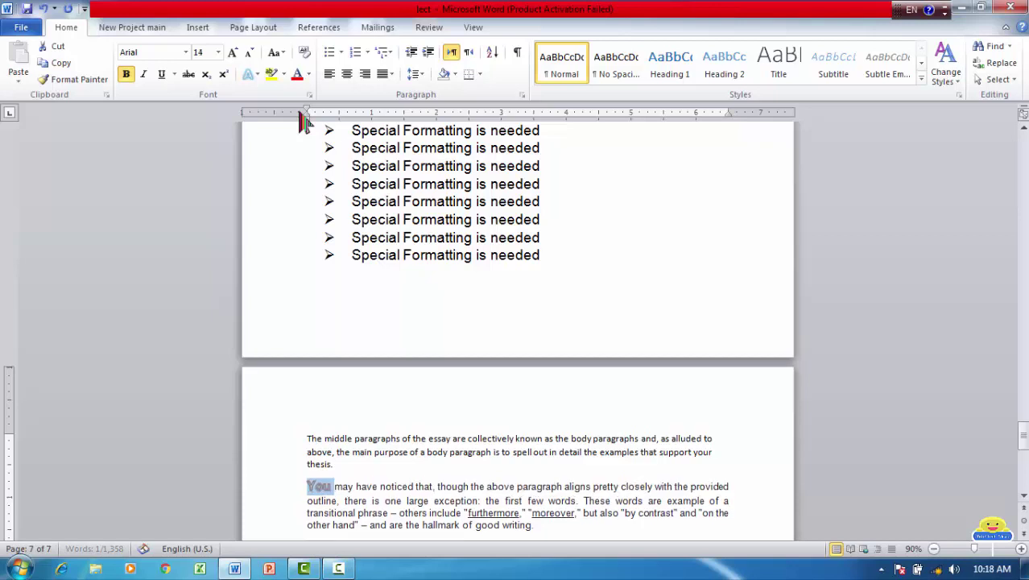
pyautogui.hotkey('ctrl', ']')
pyautogui.hotkey('ctrl', ']')
pyautogui.hotkey('ctrl', ']')
pyautogui.hotkey('ctrl', ']')
pyautogui.hotkey('ctrl', ']')
pyautogui.hotkey('ctrl', ']')
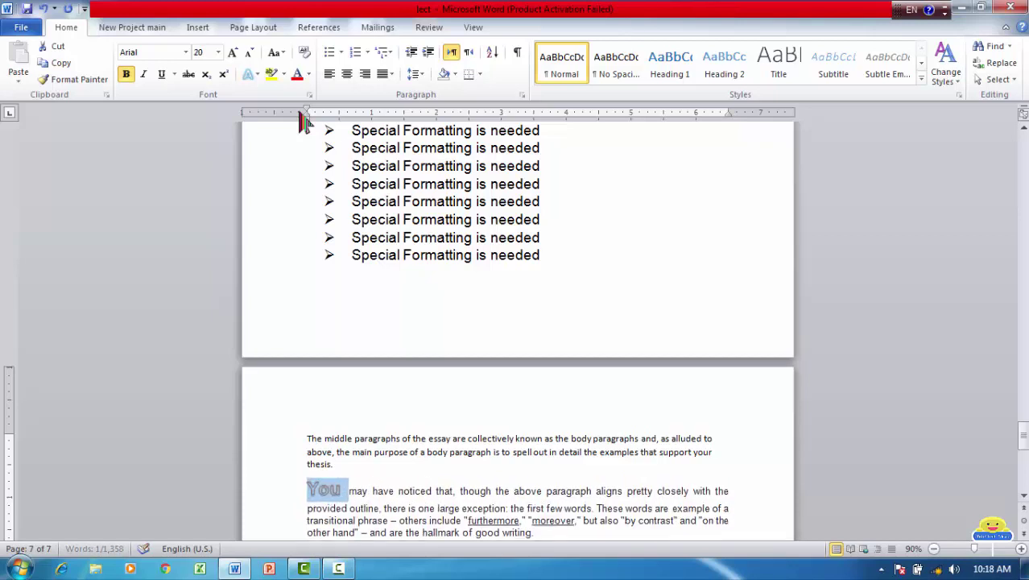
pyautogui.hotkey('ctrl', ']')
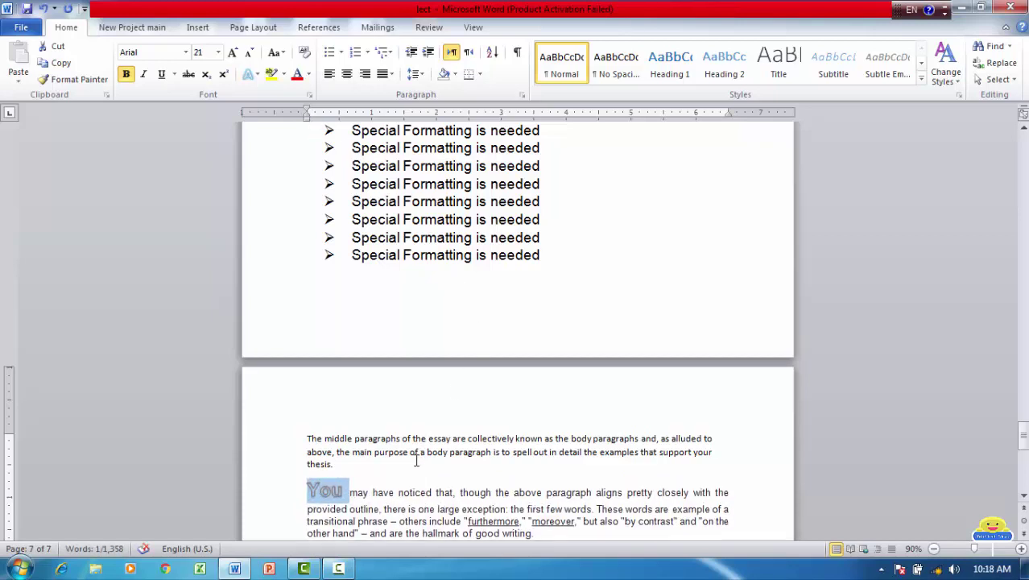
# Step: Deselect 'You' and return the insertion point to the start of its line
pyautogui.click(413, 466)
pyautogui.press('Down')
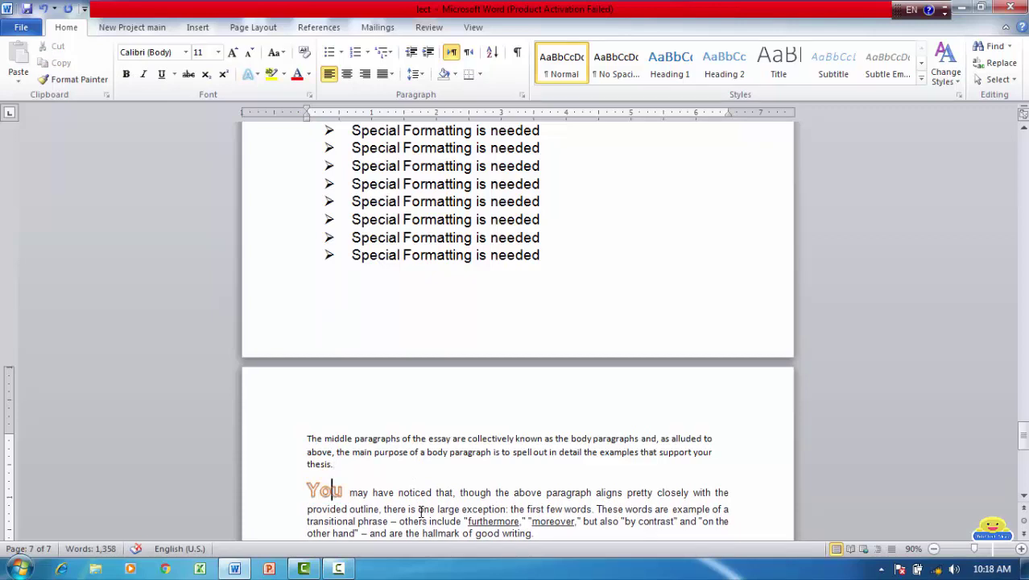
pyautogui.press('Down')
pyautogui.press('Down')
pyautogui.press('Down')
pyautogui.press('Down')
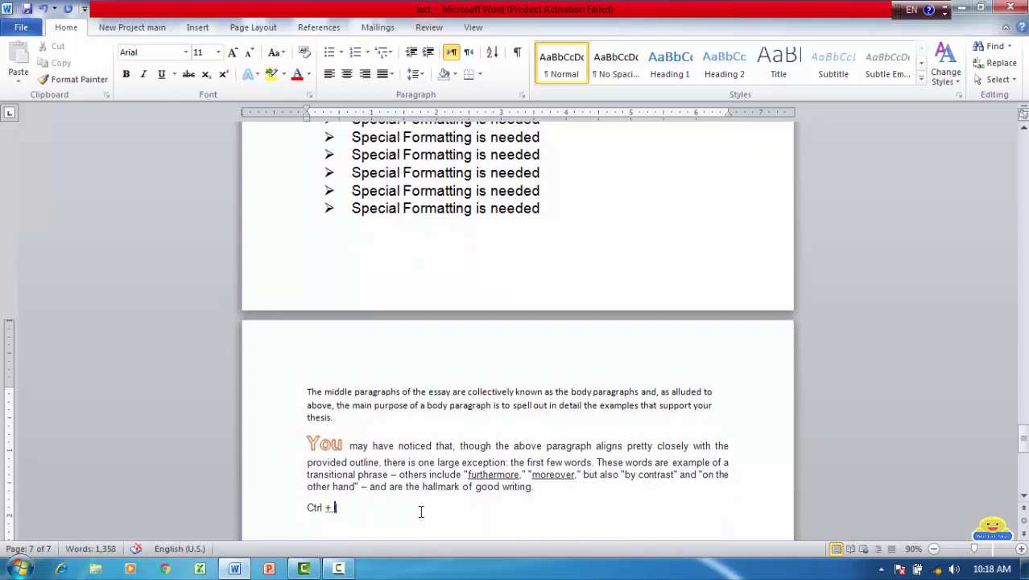
pyautogui.press('Up')
pyautogui.press('Up')
pyautogui.press('Up')
pyautogui.press('Up')
pyautogui.press('Up')
pyautogui.press('Down')
pyautogui.press('Home')
# Step: Give the word 'You' a red outline from Text Effects > Outline
pyautogui.doubleClick(322, 444)
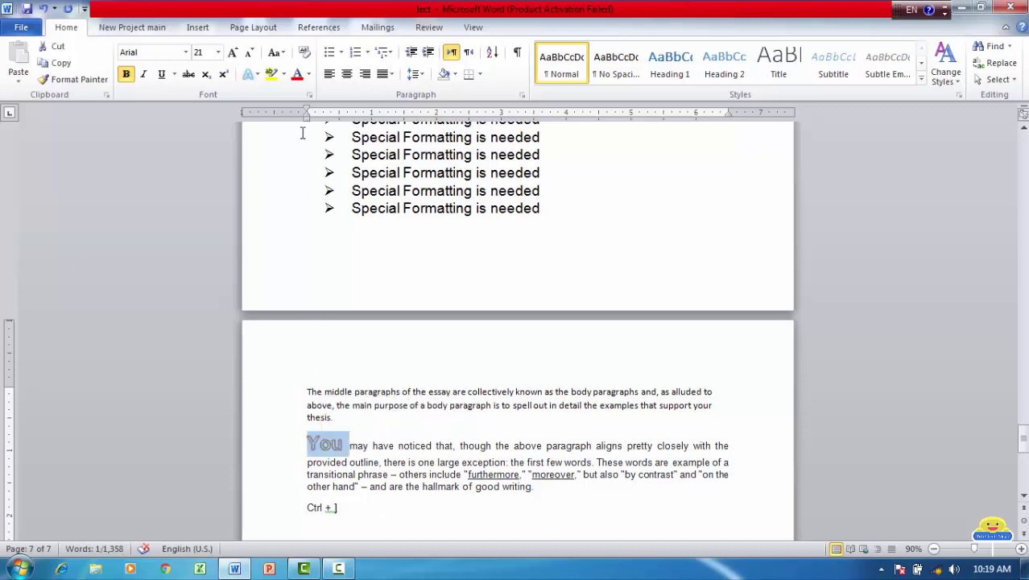
pyautogui.click(255, 75)
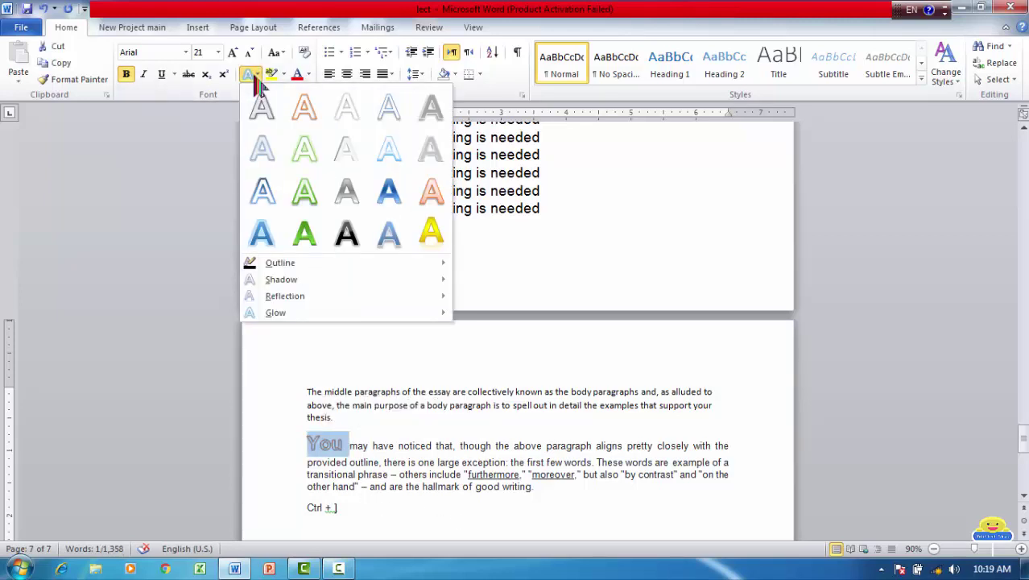
pyautogui.moveTo(291, 265)
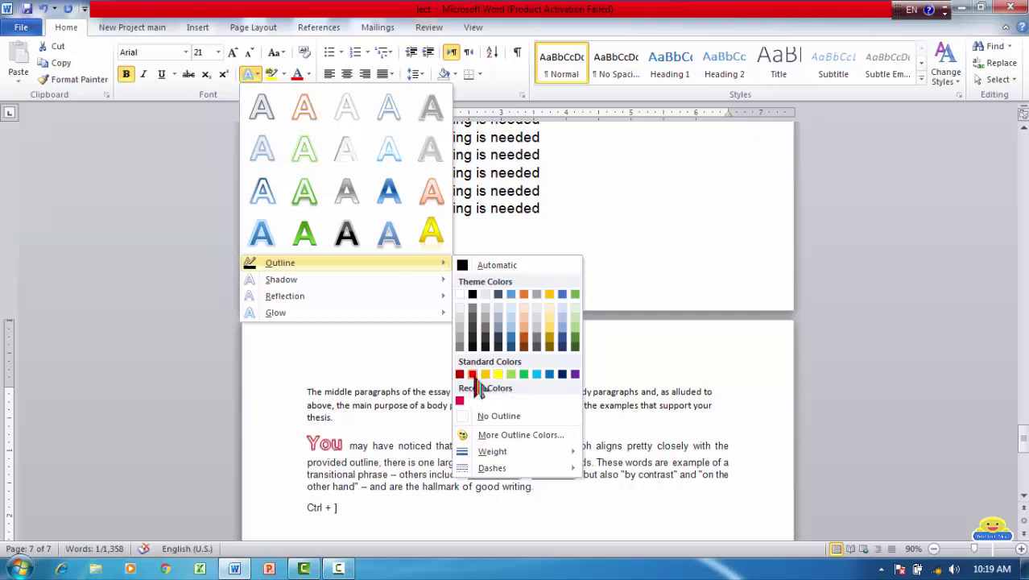
pyautogui.click(475, 376)
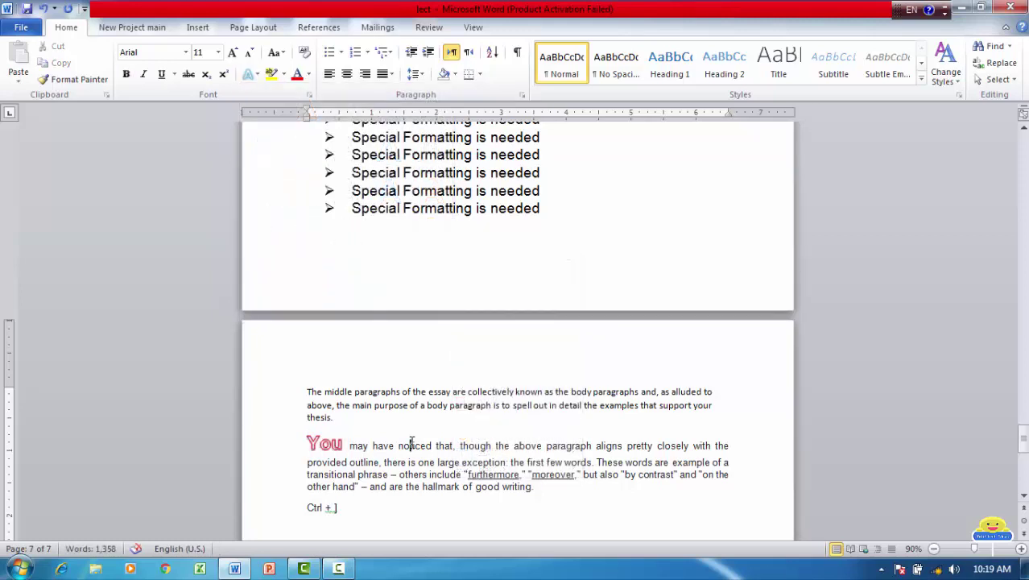
# Step: Reselect just 'You' and browse the Text Effects presets on it
pyautogui.tripleClick(321, 451)
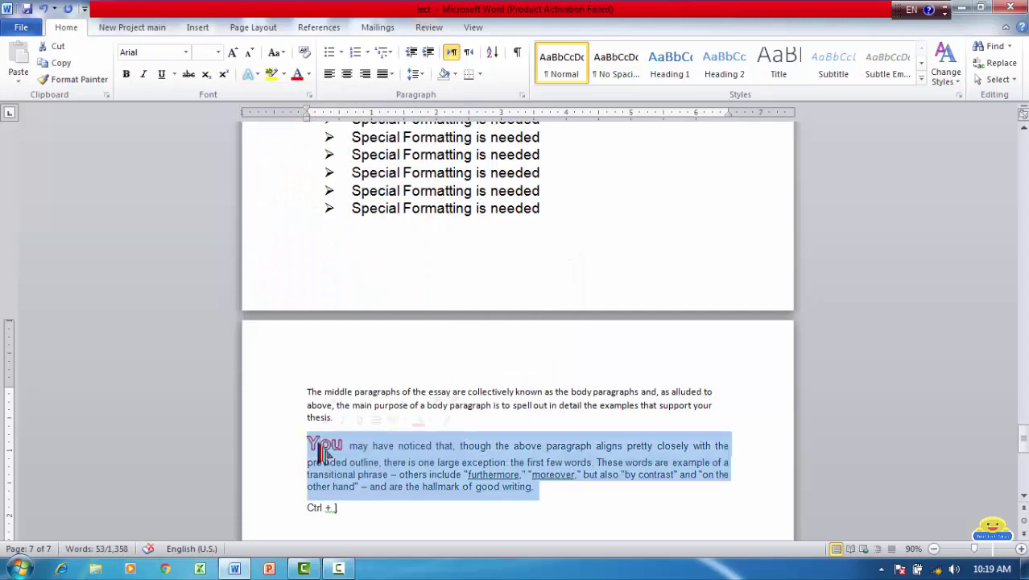
pyautogui.doubleClick(325, 449)
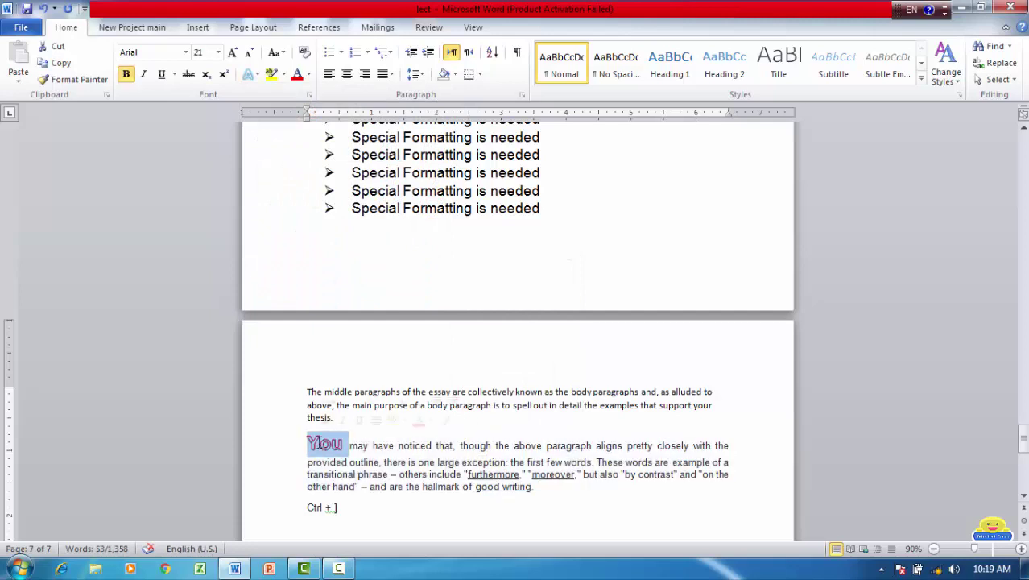
pyautogui.click(249, 73)
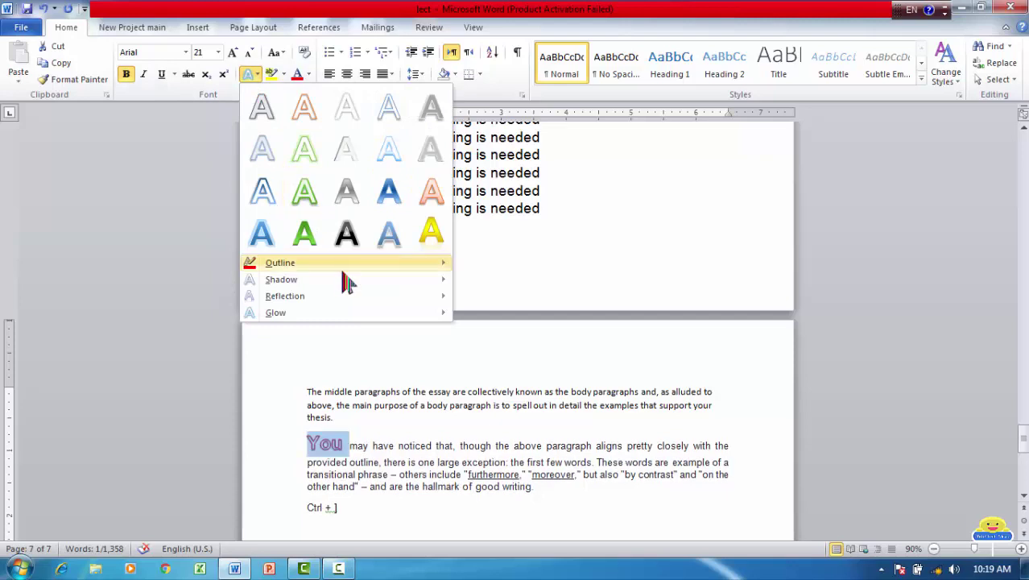
pyautogui.moveTo(344, 267)
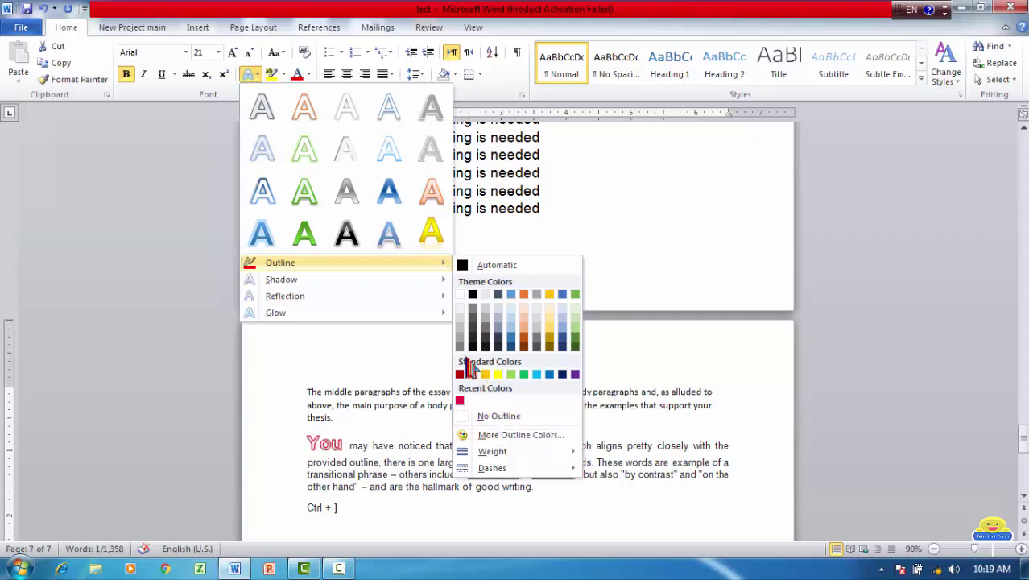
pyautogui.moveTo(498, 467)
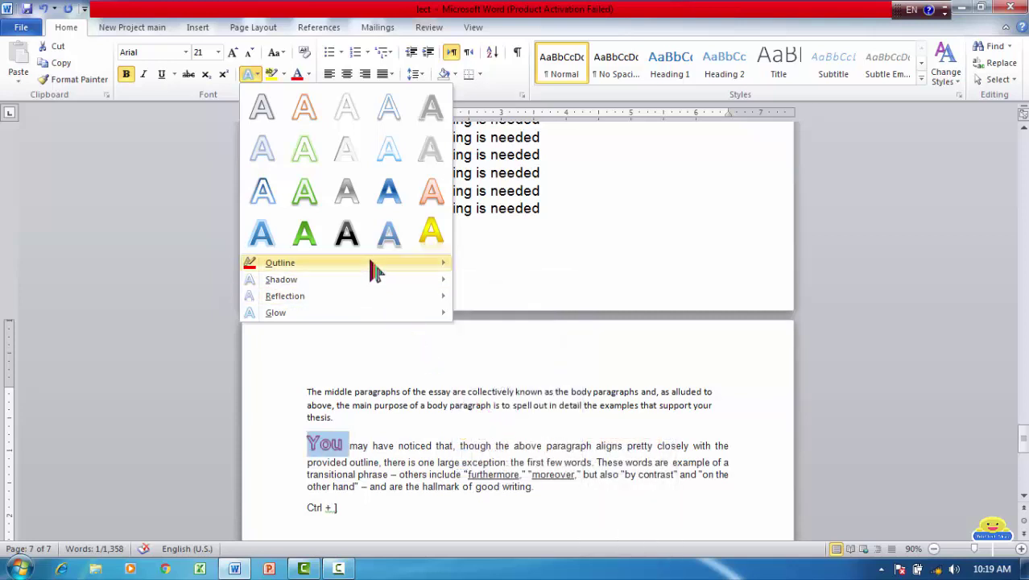
pyautogui.moveTo(370, 266)
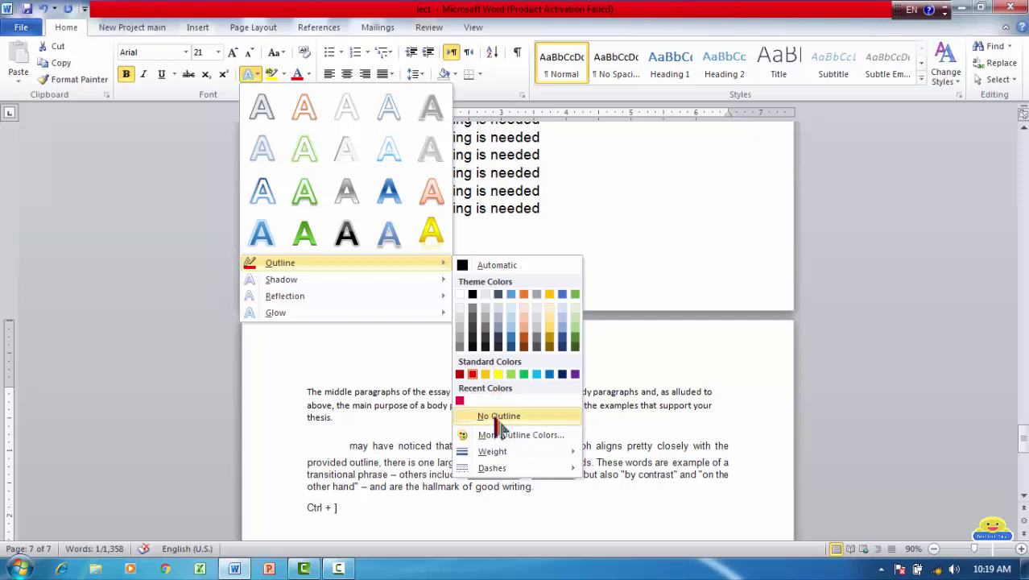
# Step: Apply the dark WordArt-style text effect to 'You' and give it a yellow outline
pyautogui.click(360, 248)
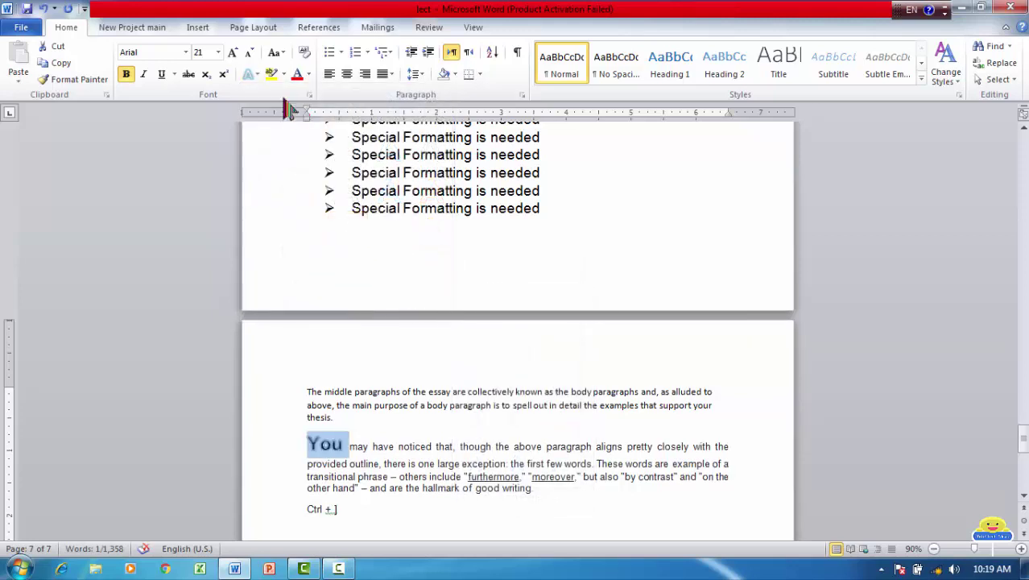
pyautogui.click(252, 73)
pyautogui.moveTo(281, 263)
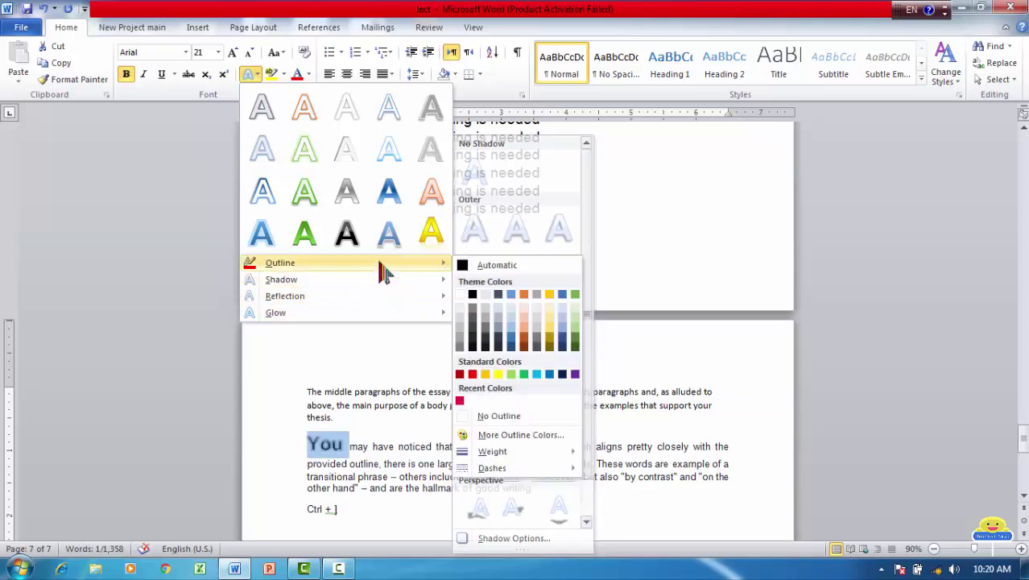
pyautogui.click(498, 375)
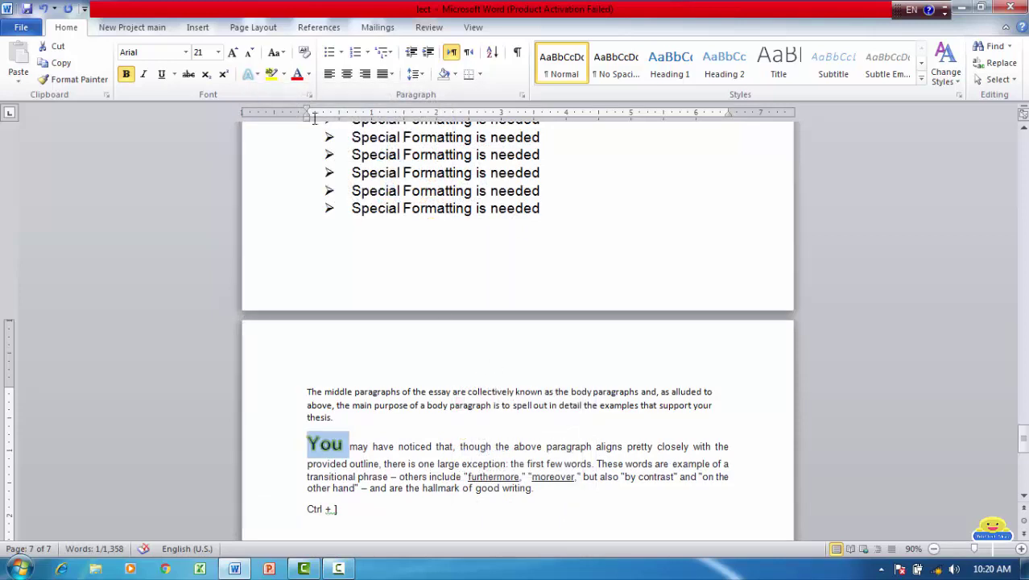
# Step: Replace the effect on 'You' with the light green outlined Text Effects preset
pyautogui.click(255, 75)
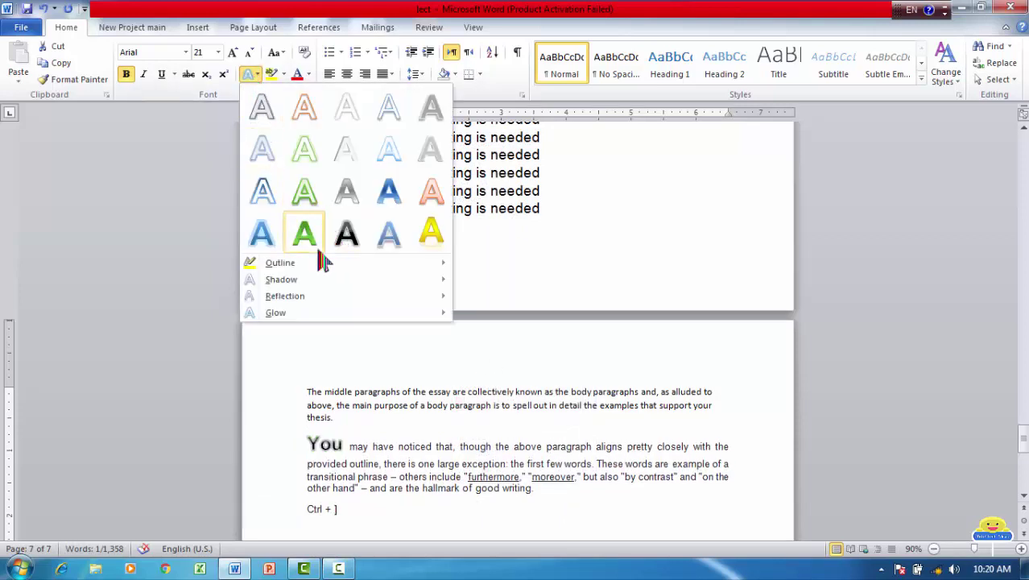
pyautogui.moveTo(317, 266)
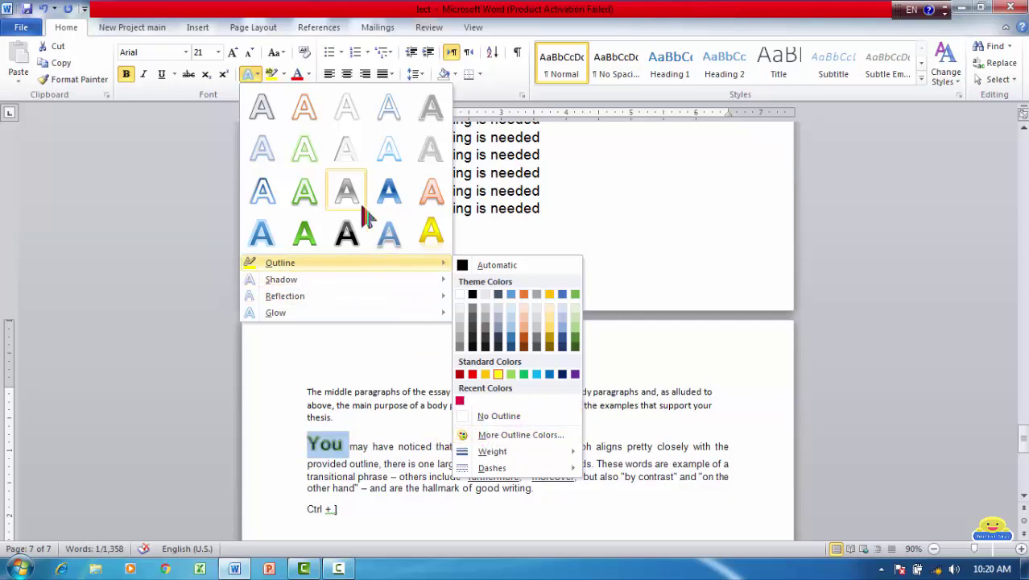
pyautogui.click(304, 157)
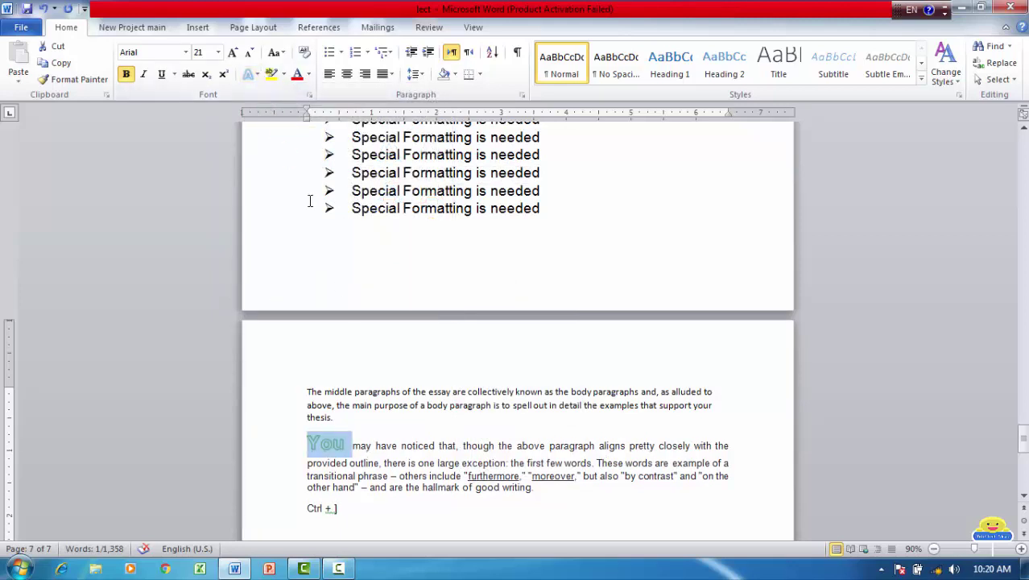
# Step: Change the outline colour of 'You' to the red standard colour
pyautogui.click(256, 74)
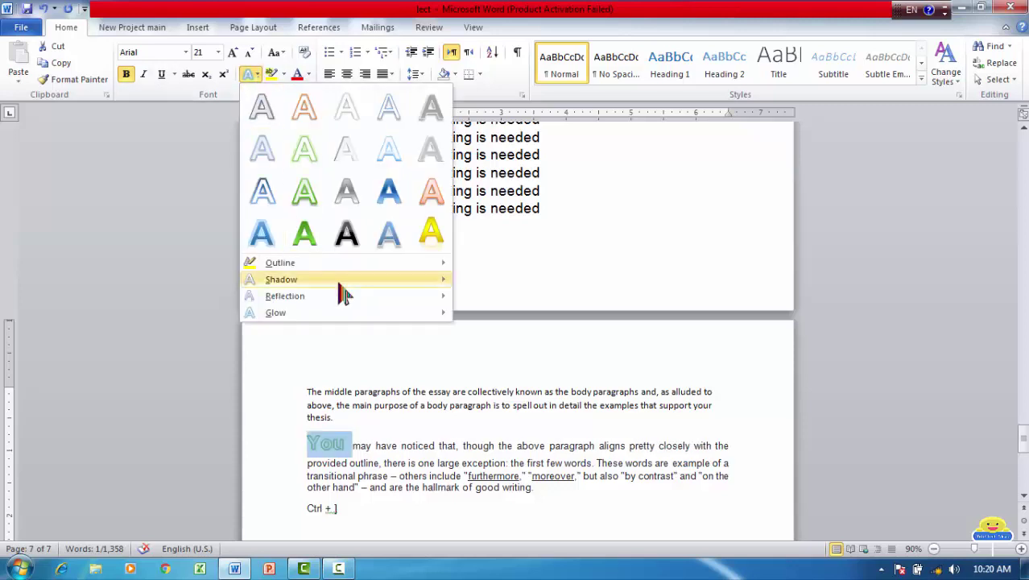
pyautogui.moveTo(438, 274)
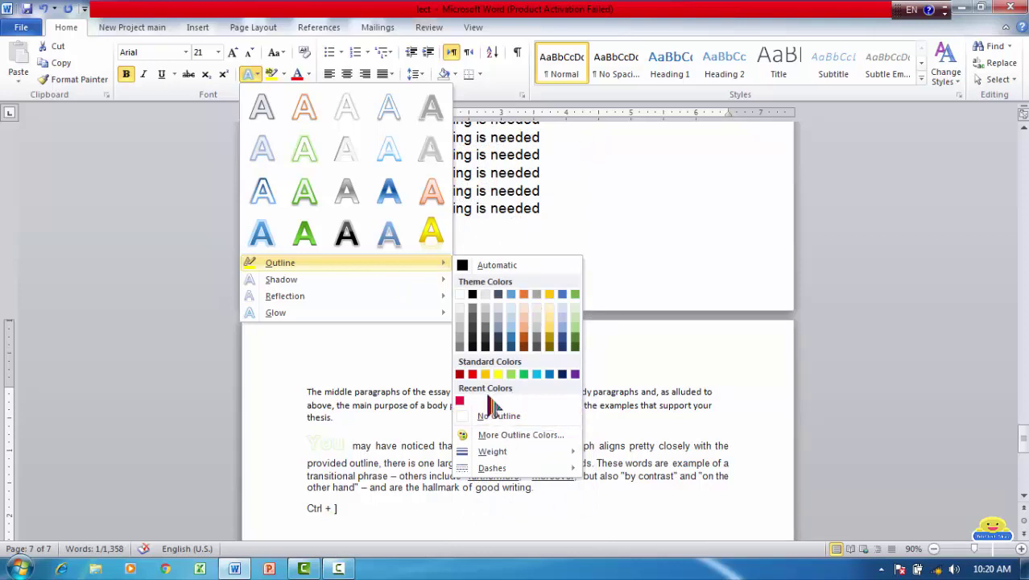
pyautogui.click(474, 375)
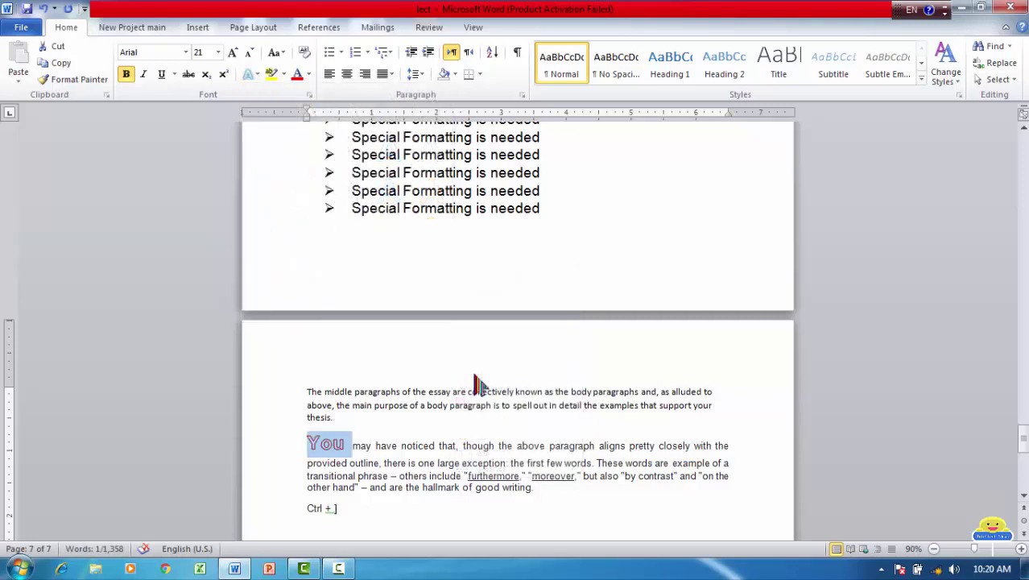
pyautogui.click(254, 76)
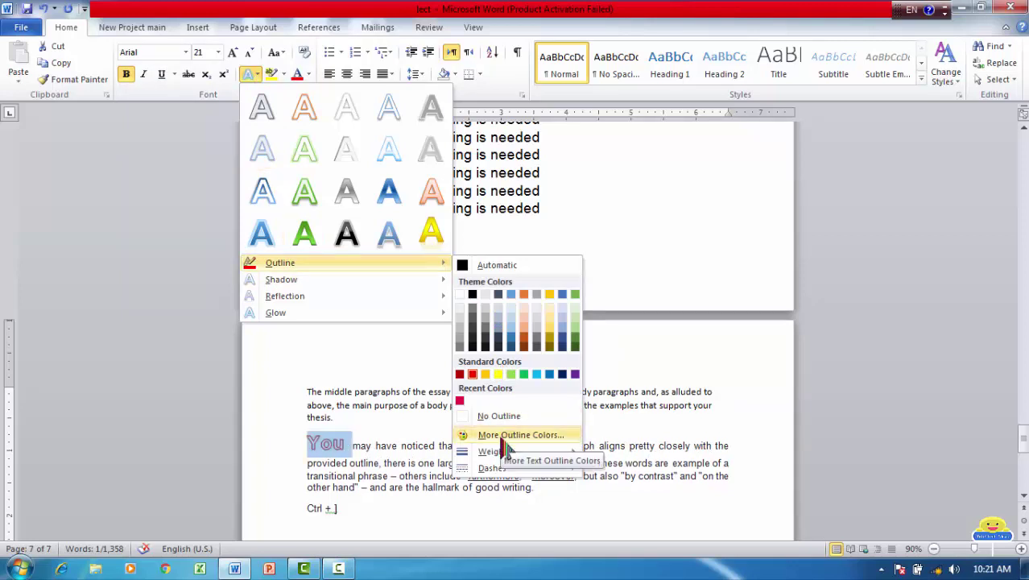
# Step: Set a custom blue outline on 'You' from the More Outline Colors Standard hexagon
pyautogui.click(504, 439)
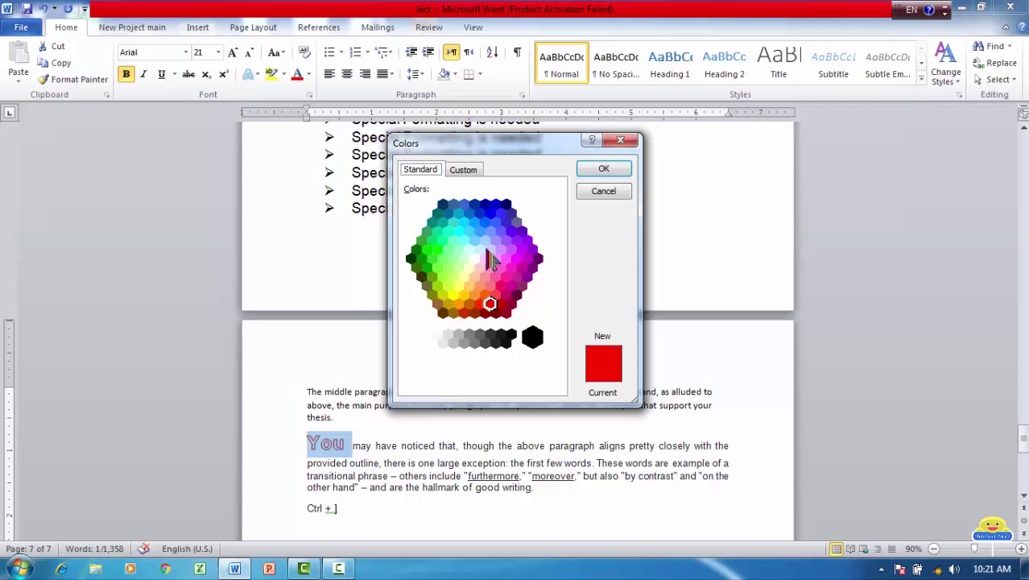
pyautogui.click(489, 251)
pyautogui.moveTo(492, 257)
pyautogui.mouseDown()
pyautogui.moveTo(503, 288)
pyautogui.moveTo(498, 249)
pyautogui.moveTo(414, 293)
pyautogui.moveTo(504, 268)
pyautogui.moveTo(487, 225)
pyautogui.moveTo(517, 262)
pyautogui.moveTo(516, 298)
pyautogui.moveTo(501, 232)
pyautogui.mouseUp()
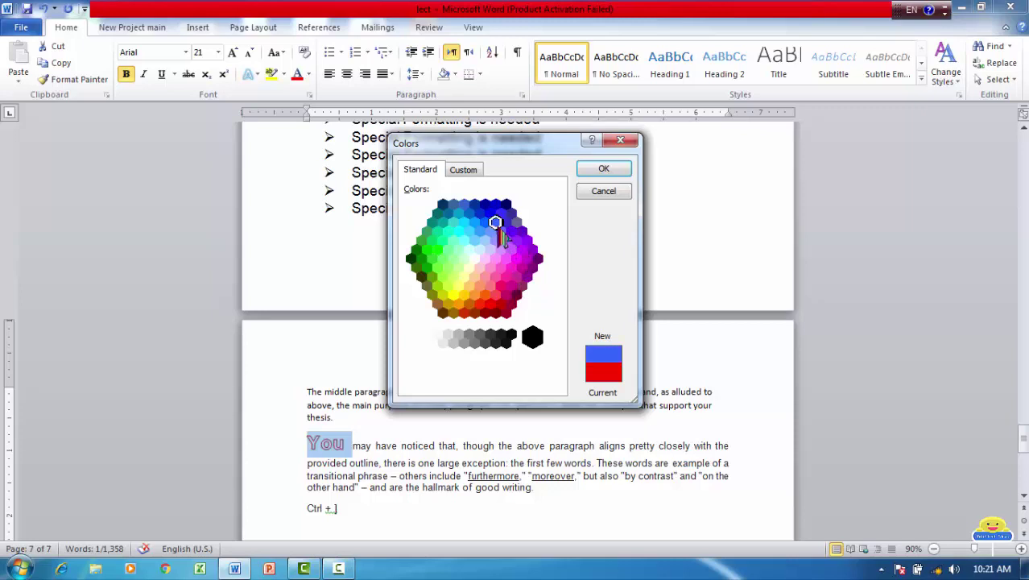
pyautogui.click(612, 175)
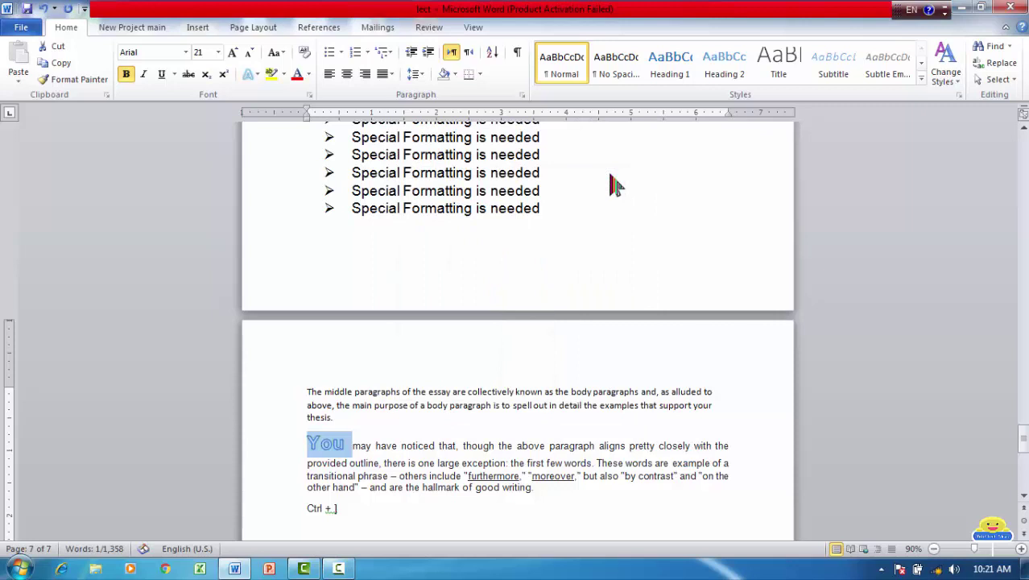
# Step: Reselect 'You' and browse the Text Effects Shadow gallery down to the Perspective presets
pyautogui.click(362, 462)
pyautogui.tripleClick(320, 442)
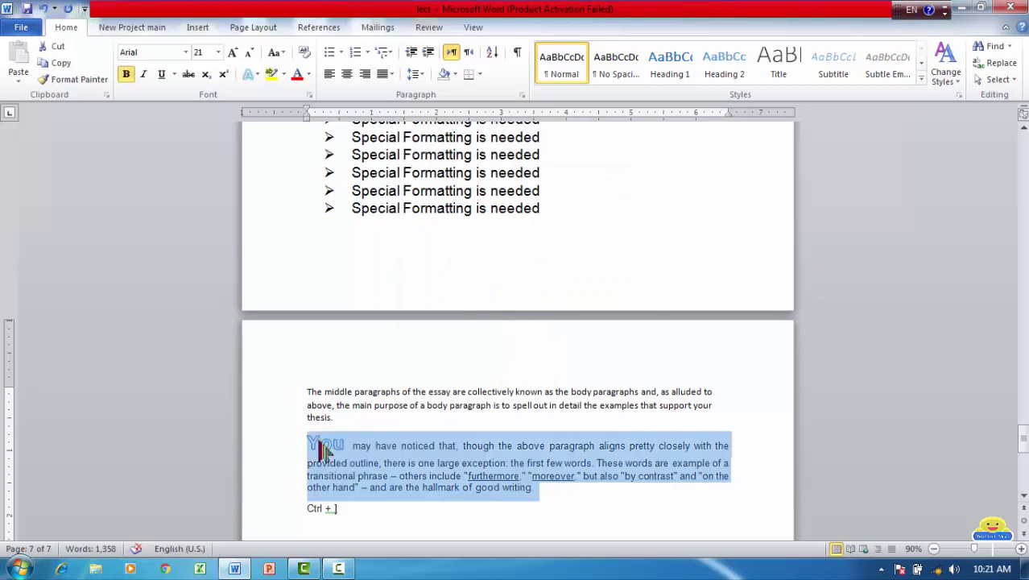
pyautogui.doubleClick(320, 442)
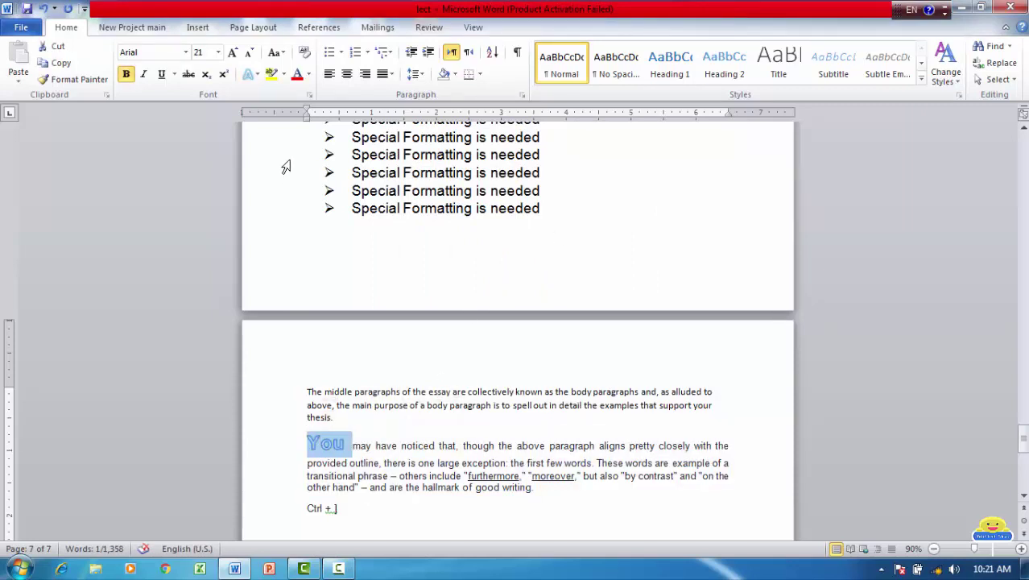
pyautogui.click(251, 75)
pyautogui.moveTo(295, 278)
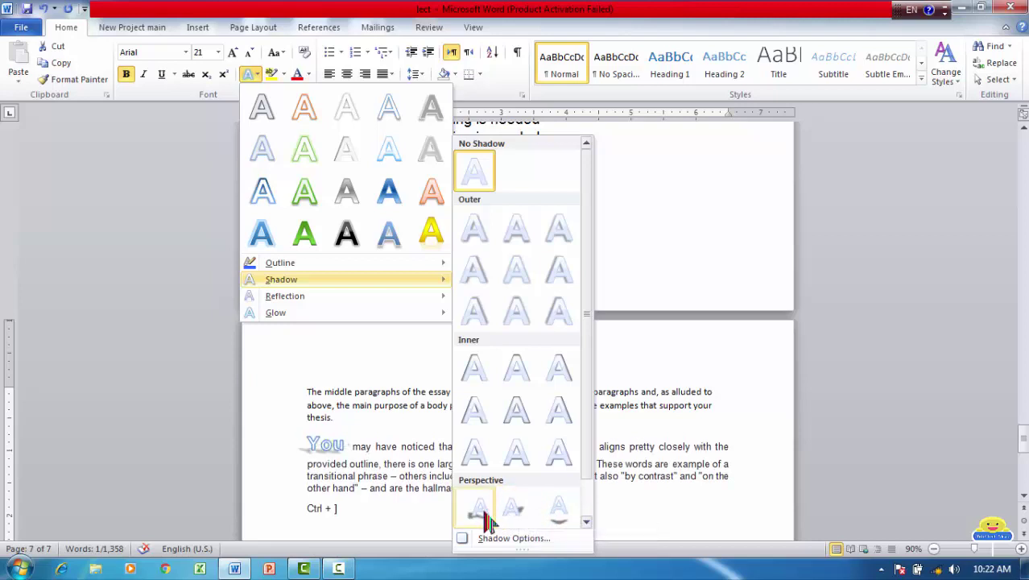
pyautogui.click(587, 522)
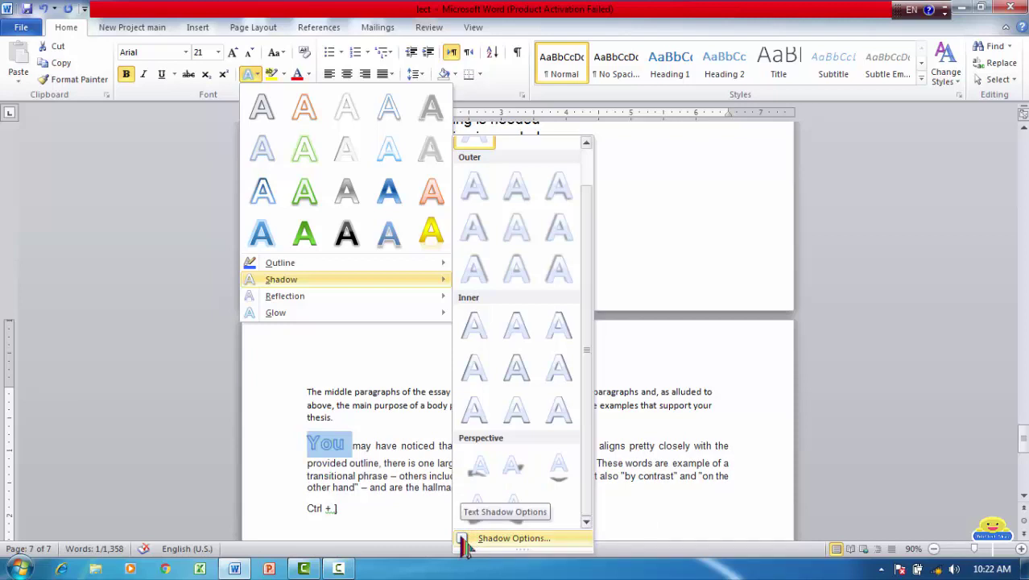
# Step: Give 'You' an Art Deco top bevel, 4.5 pt wide, 3 pt high and 4.5 pt deep
pyautogui.click(465, 538)
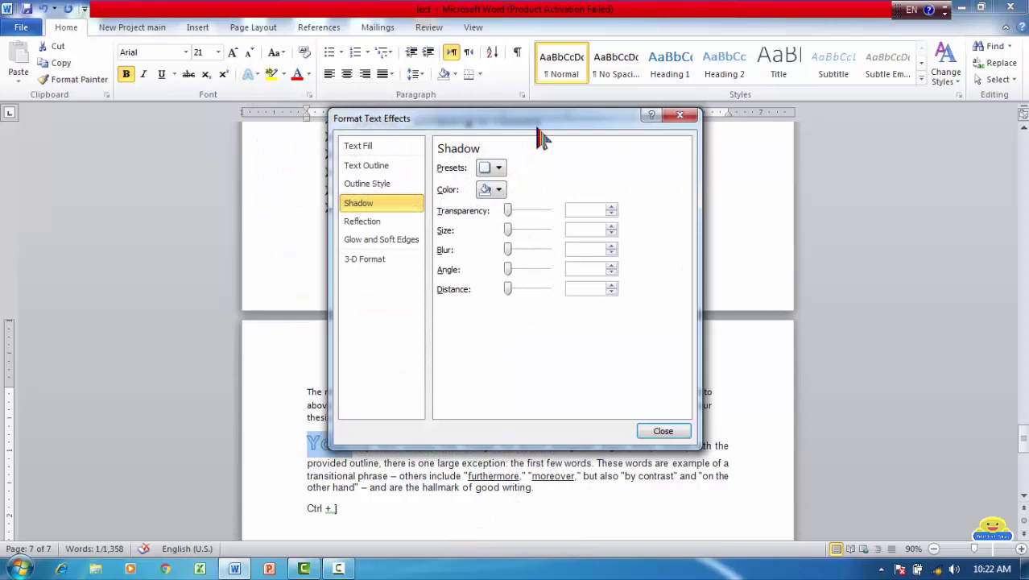
pyautogui.moveTo(548, 122); pyautogui.dragTo(678, 143)
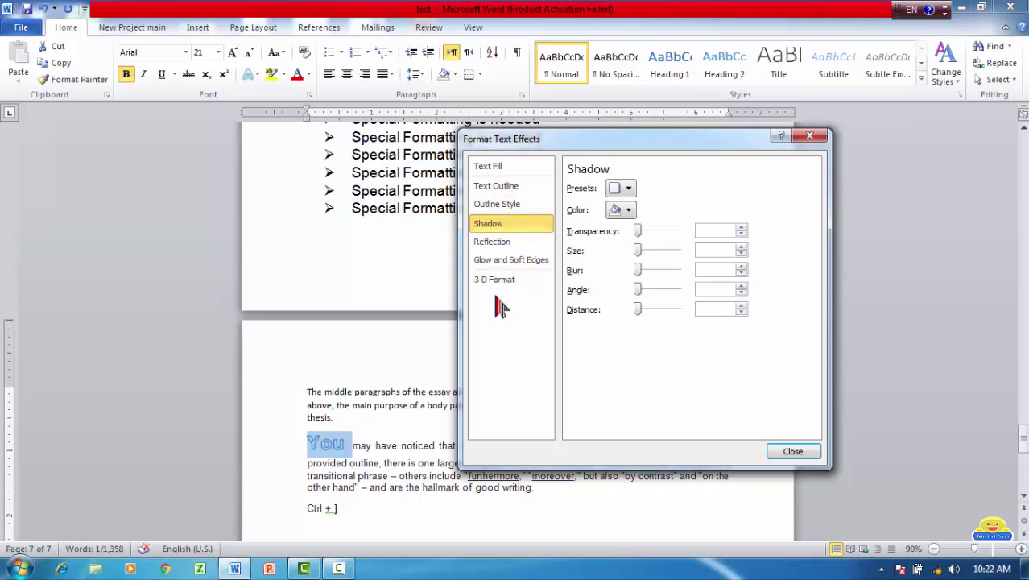
pyautogui.click(499, 287)
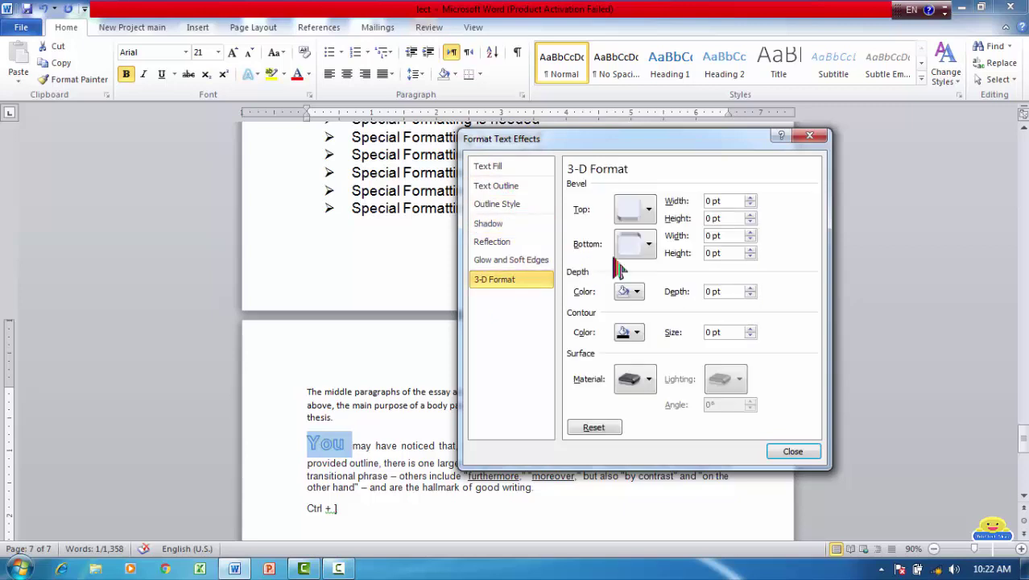
pyautogui.click(649, 210)
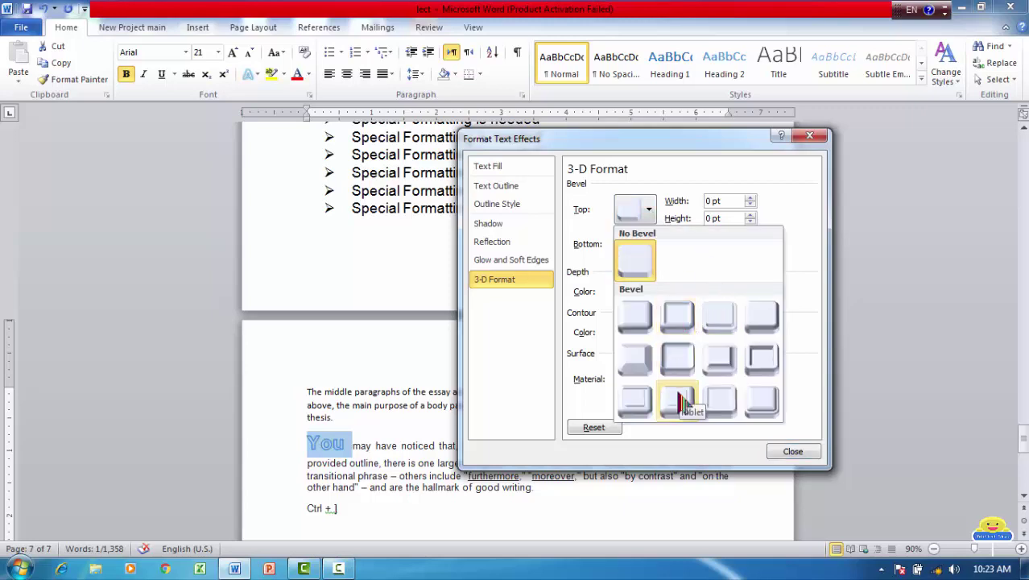
pyautogui.click(762, 403)
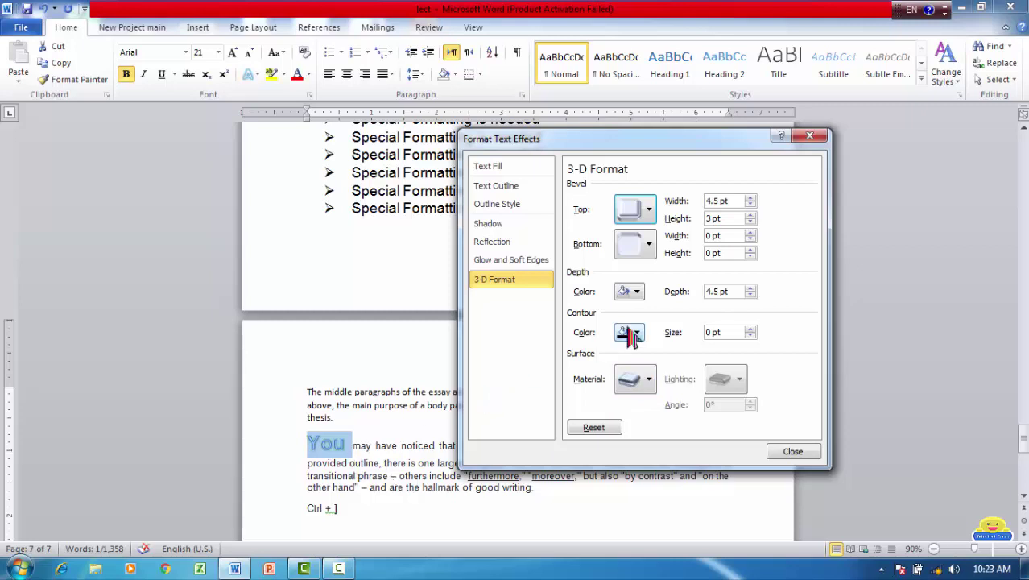
pyautogui.click(778, 452)
pyautogui.click(319, 444)
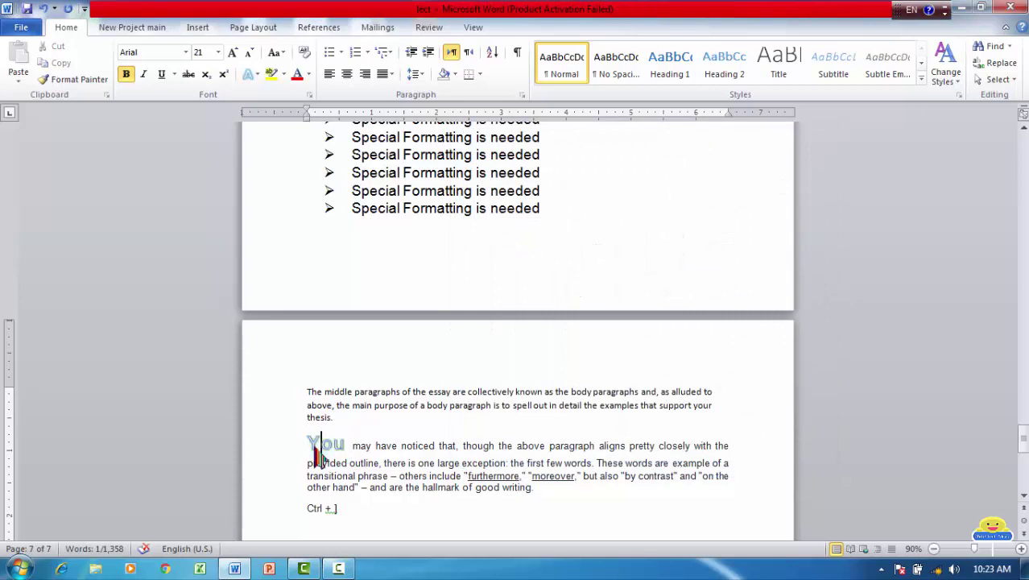
# Step: Reselect the word 'You' and display the Reflection variations in the Text Effects gallery
pyautogui.tripleClick(320, 443)
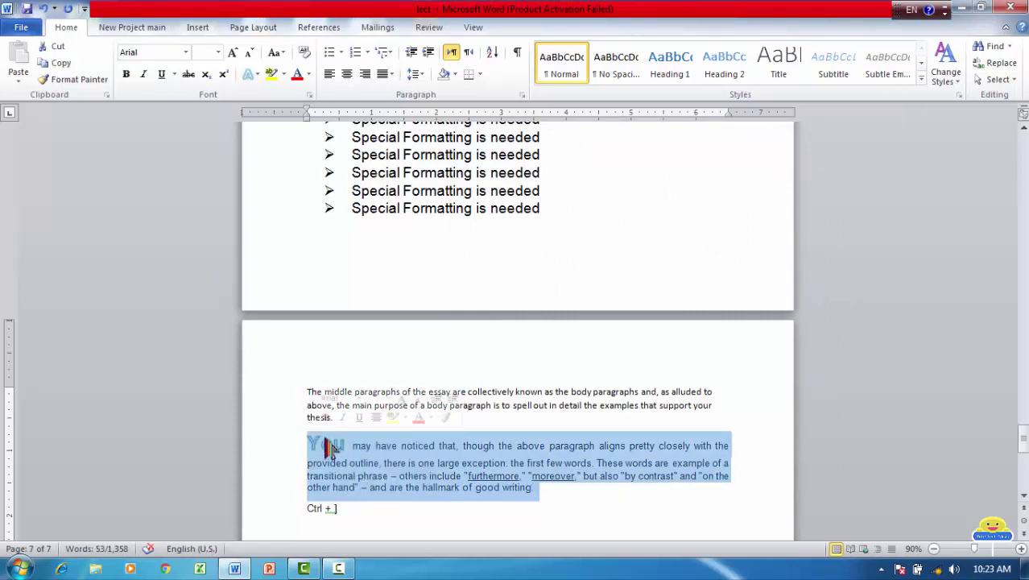
pyautogui.tripleClick(329, 445)
pyautogui.doubleClick(326, 439)
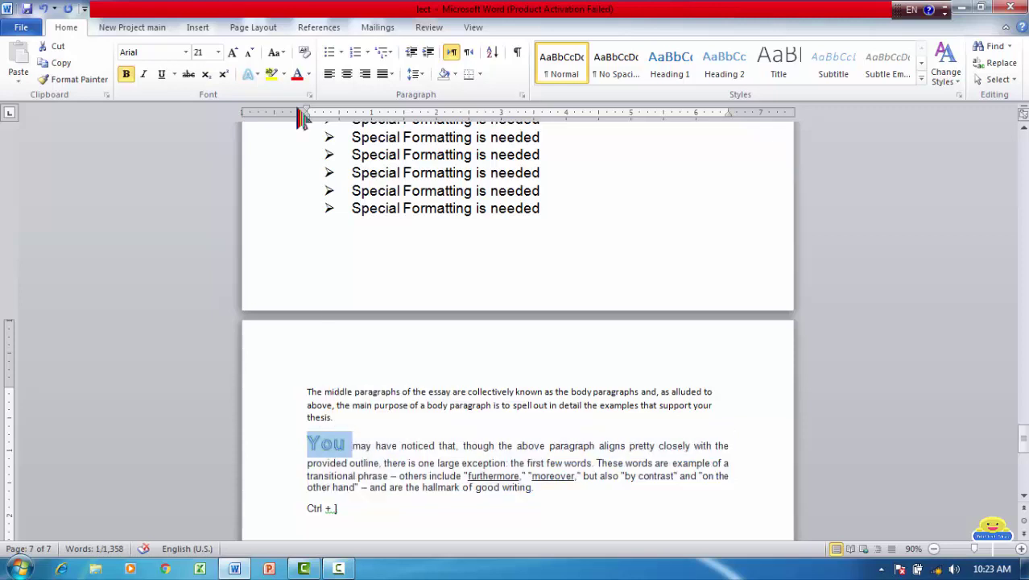
pyautogui.click(256, 75)
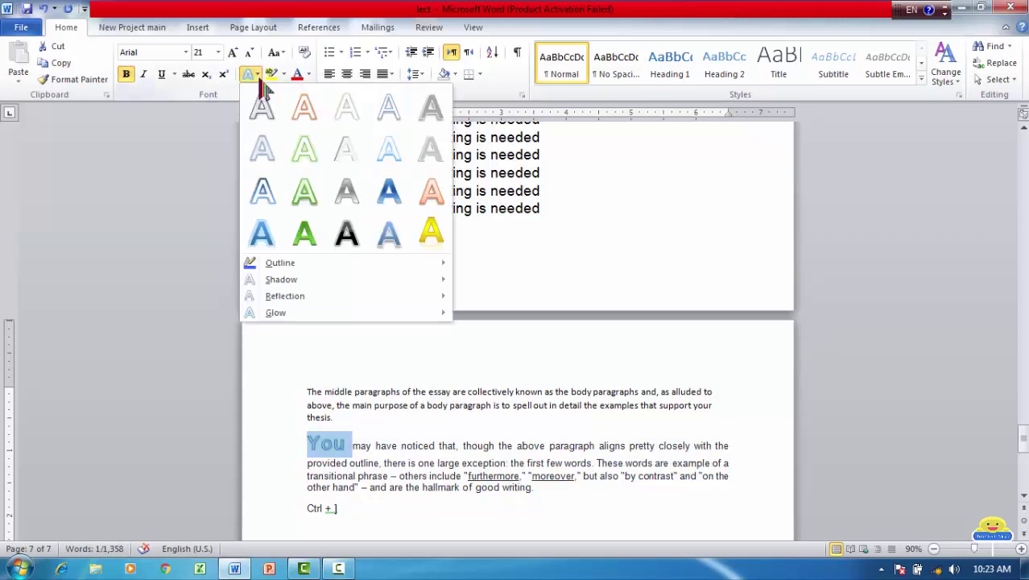
pyautogui.moveTo(283, 266)
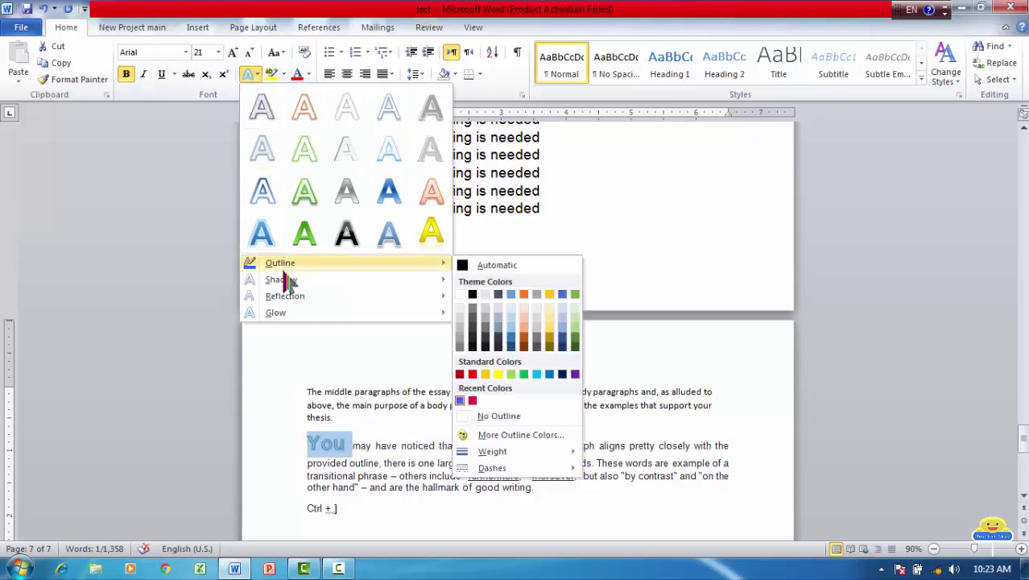
pyautogui.moveTo(288, 298)
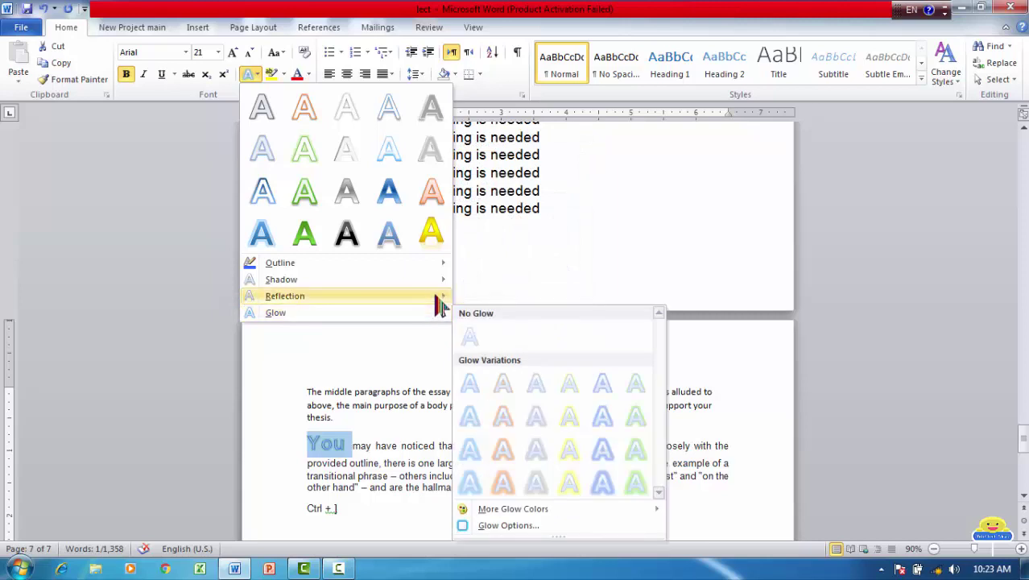
pyautogui.moveTo(435, 284)
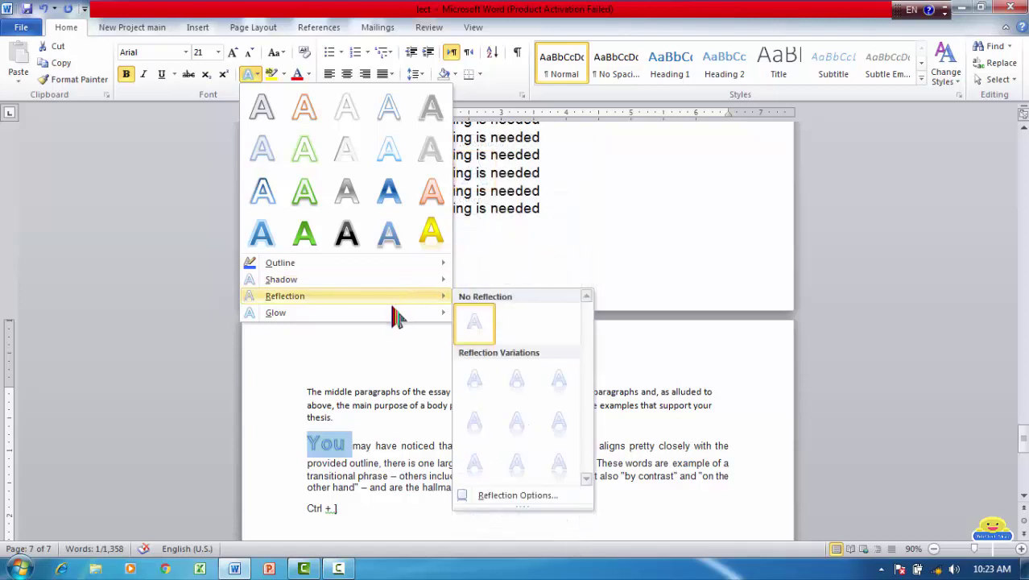
pyautogui.moveTo(395, 320)
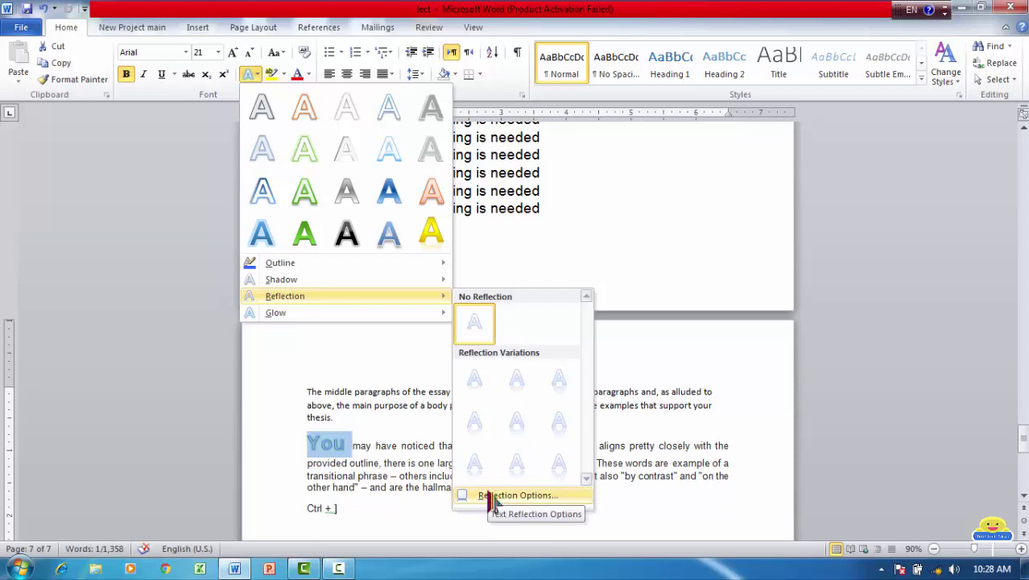
# Step: Set the reflection on 'You' to 35% transparency, 100% size, 56 pt distance and 66 pt blur
pyautogui.click(493, 496)
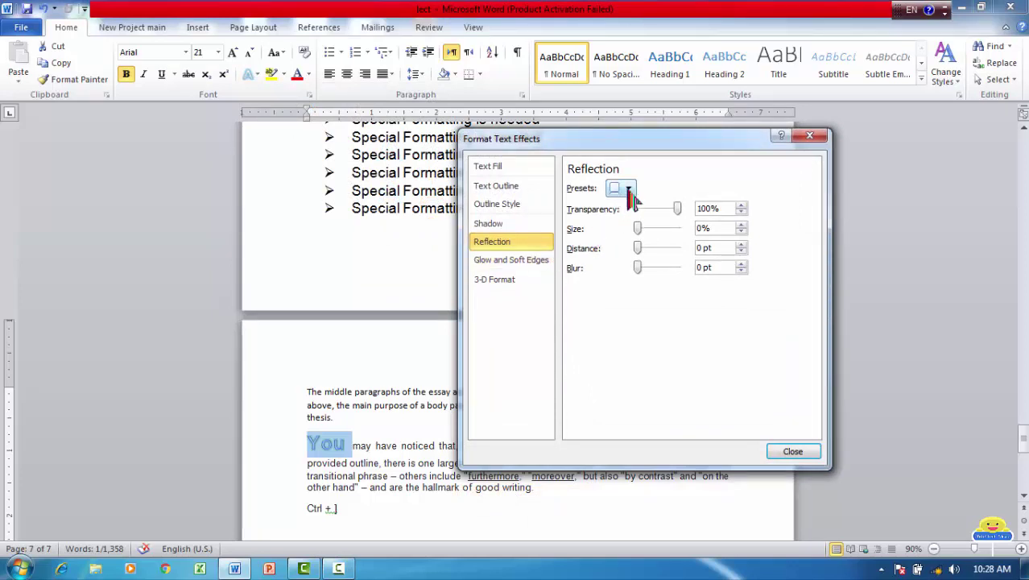
pyautogui.moveTo(638, 228)
pyautogui.mouseDown()
pyautogui.moveTo(653, 229)
pyautogui.moveTo(656, 280)
pyautogui.mouseUp()
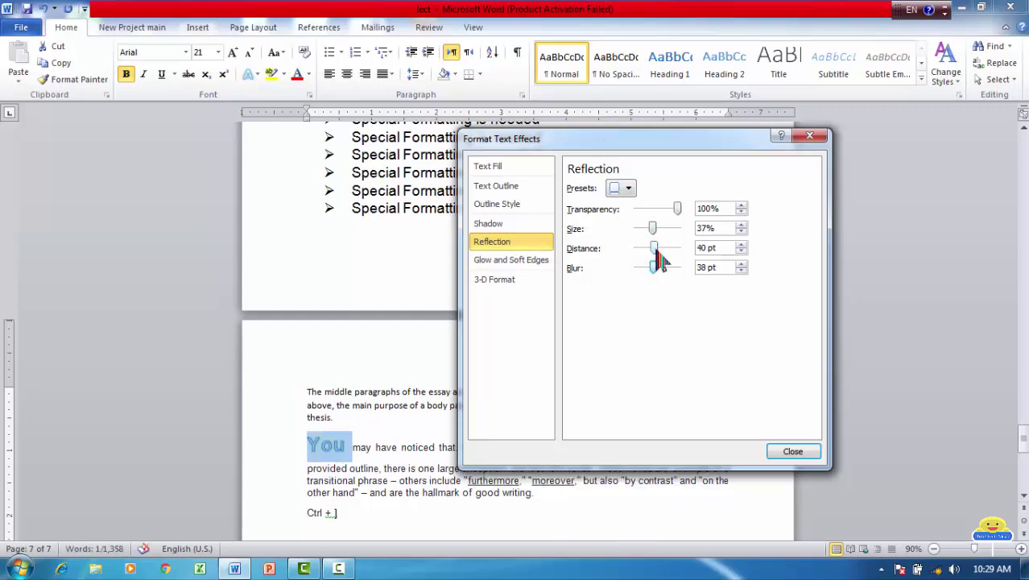
pyautogui.moveTo(659, 256); pyautogui.dragTo(668, 264)
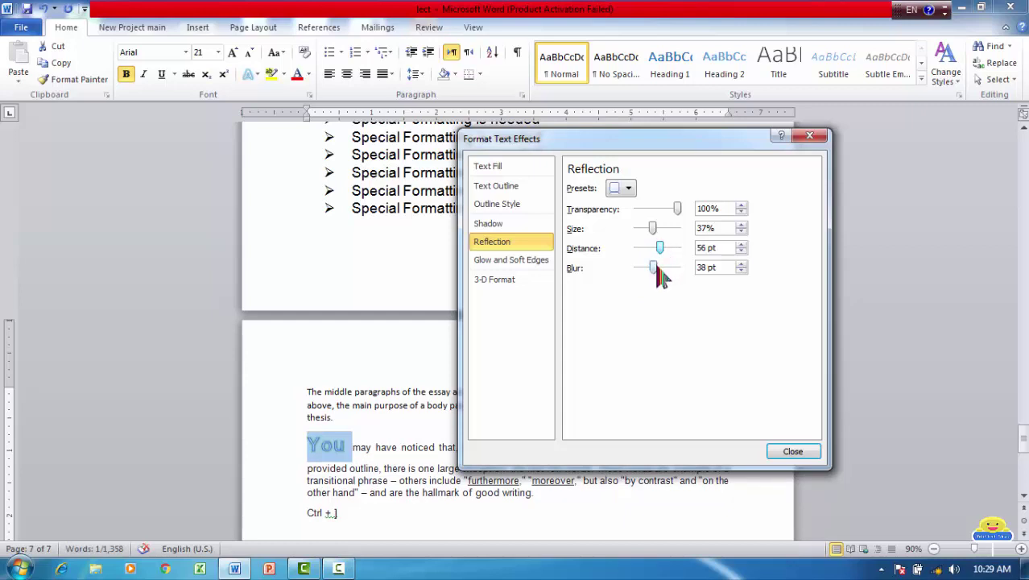
pyautogui.moveTo(657, 271); pyautogui.dragTo(669, 274)
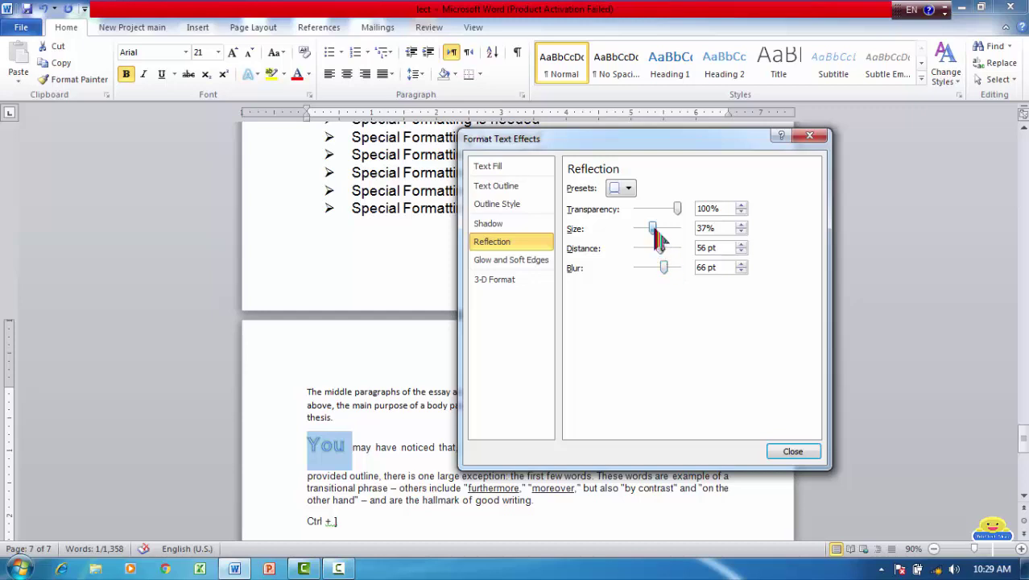
pyautogui.moveTo(654, 229)
pyautogui.mouseDown()
pyautogui.moveTo(680, 230)
pyautogui.moveTo(652, 210)
pyautogui.mouseUp()
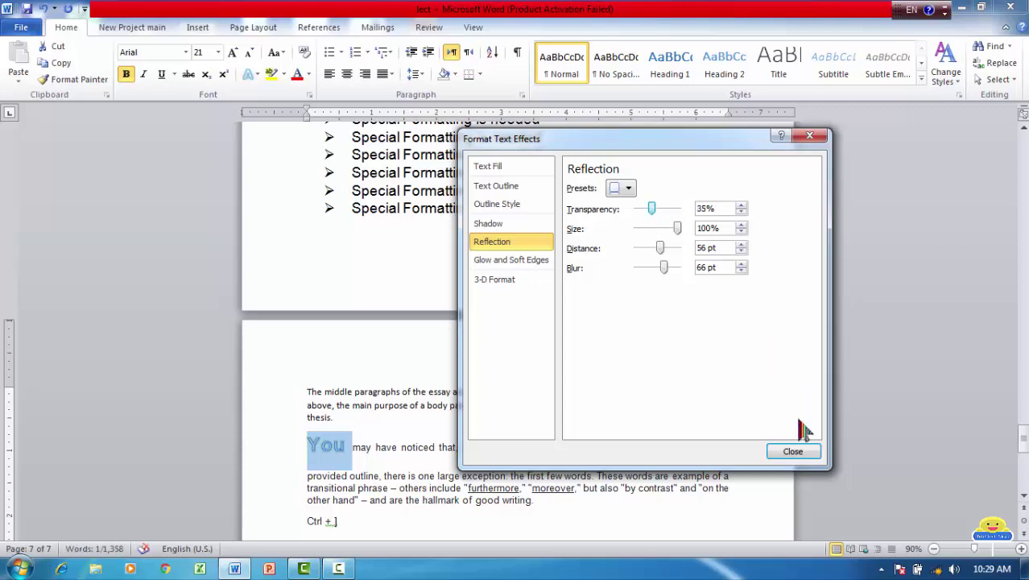
pyautogui.click(792, 451)
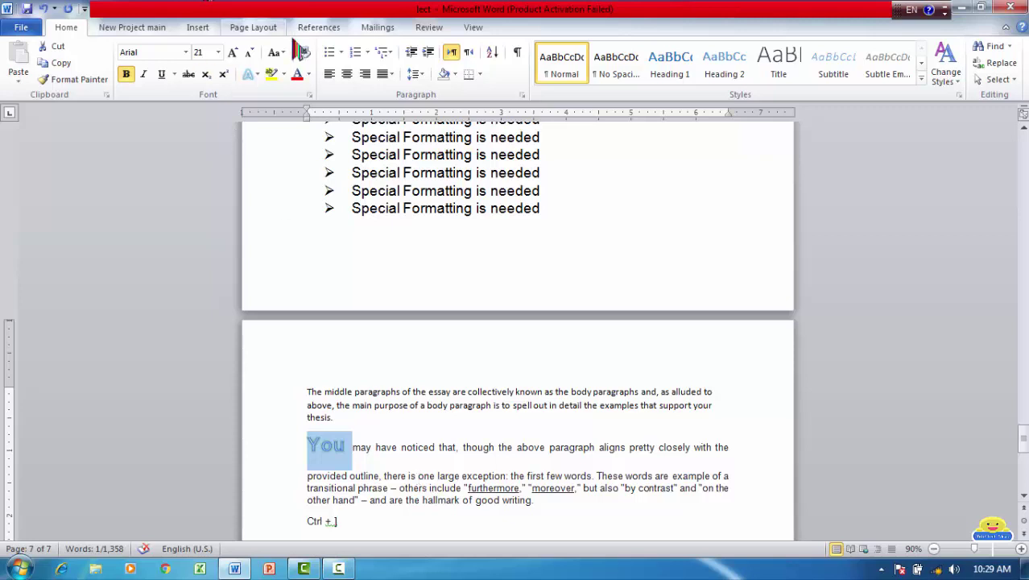
# Step: Give 'You' a glow in the light blue standard colour
pyautogui.click(256, 77)
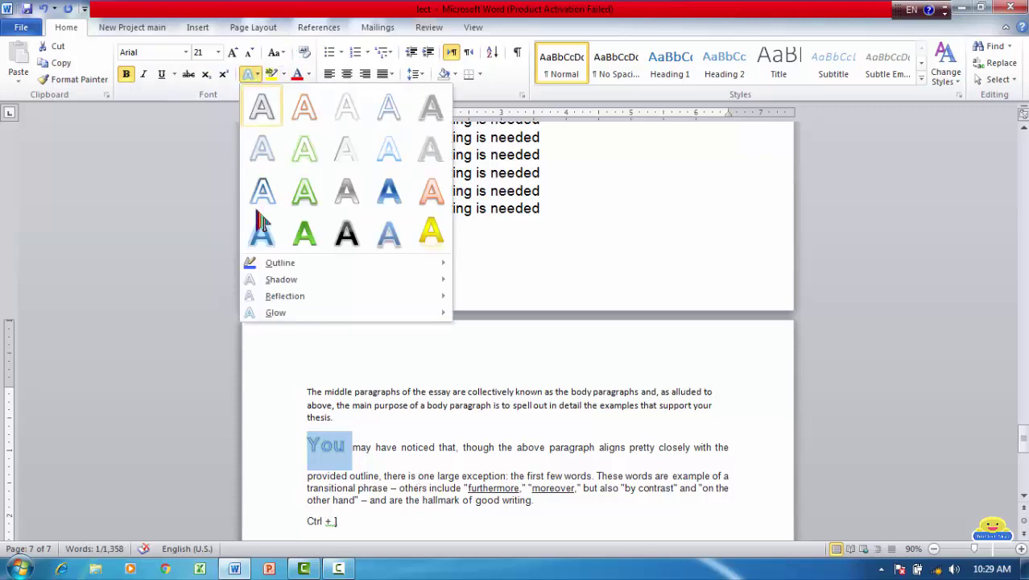
pyautogui.moveTo(313, 318)
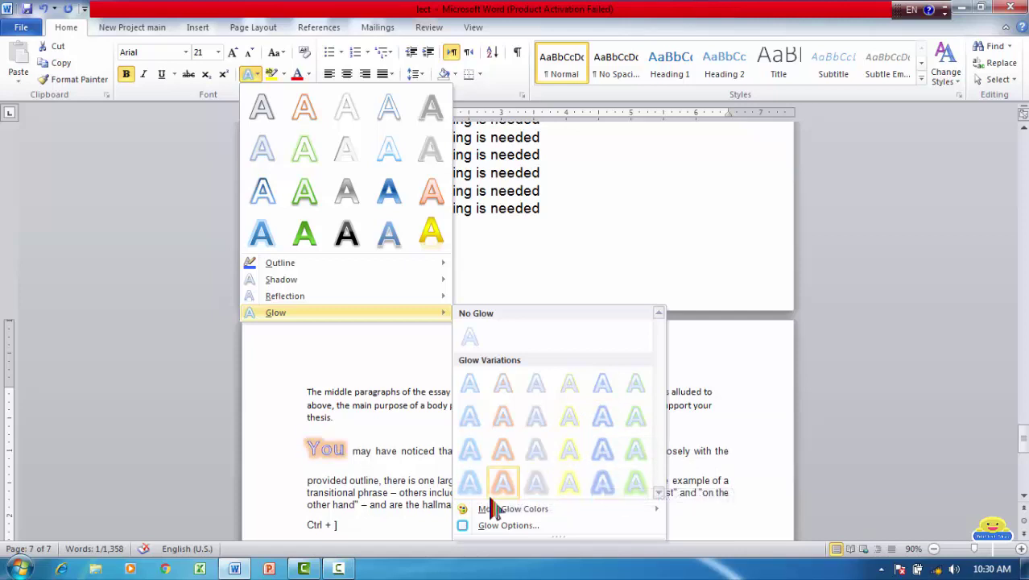
pyautogui.moveTo(494, 512)
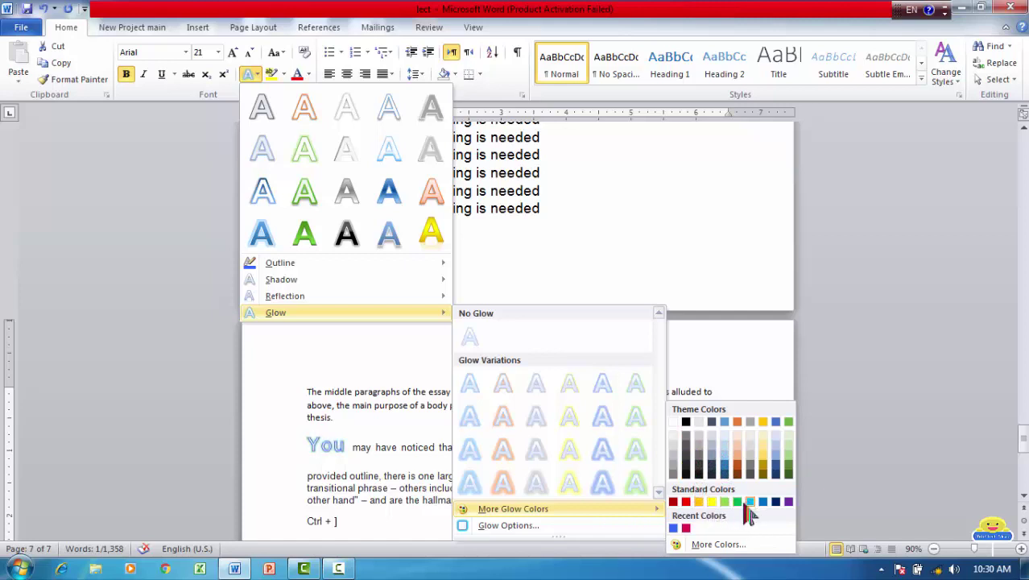
pyautogui.click(713, 505)
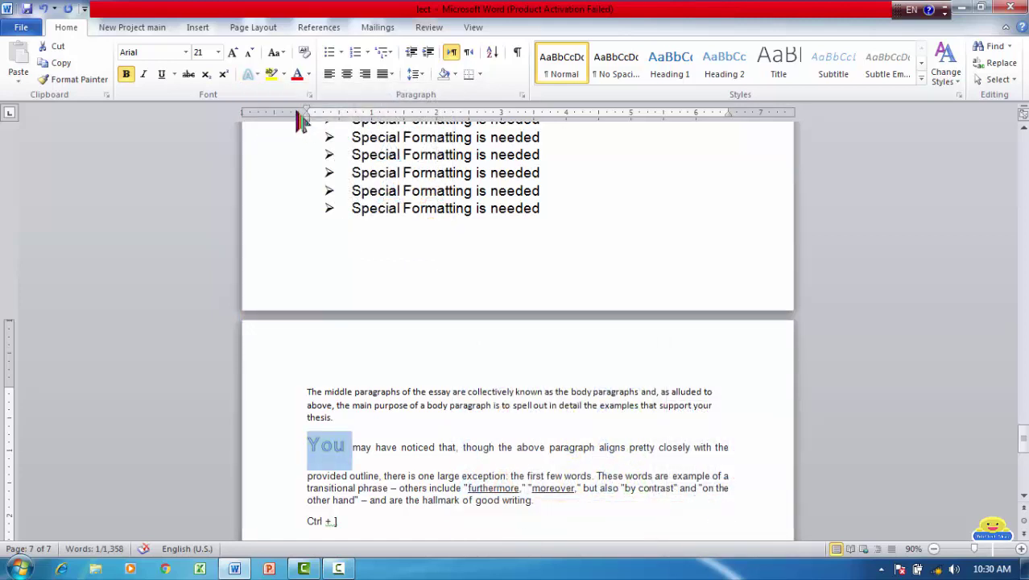
# Step: Apply a blue glow variation to 'You', then change the glow colour to red
pyautogui.click(251, 74)
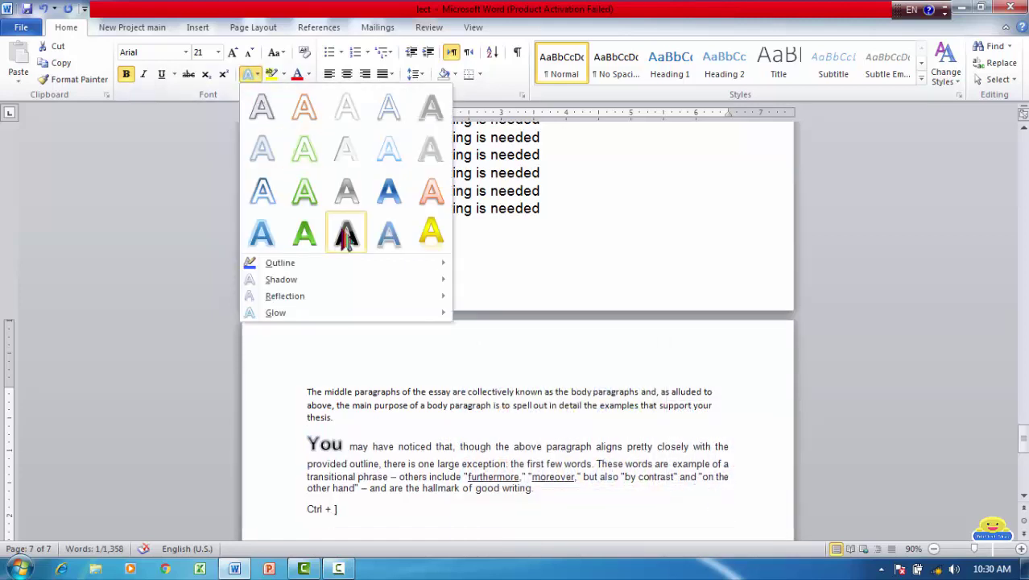
pyautogui.moveTo(395, 316)
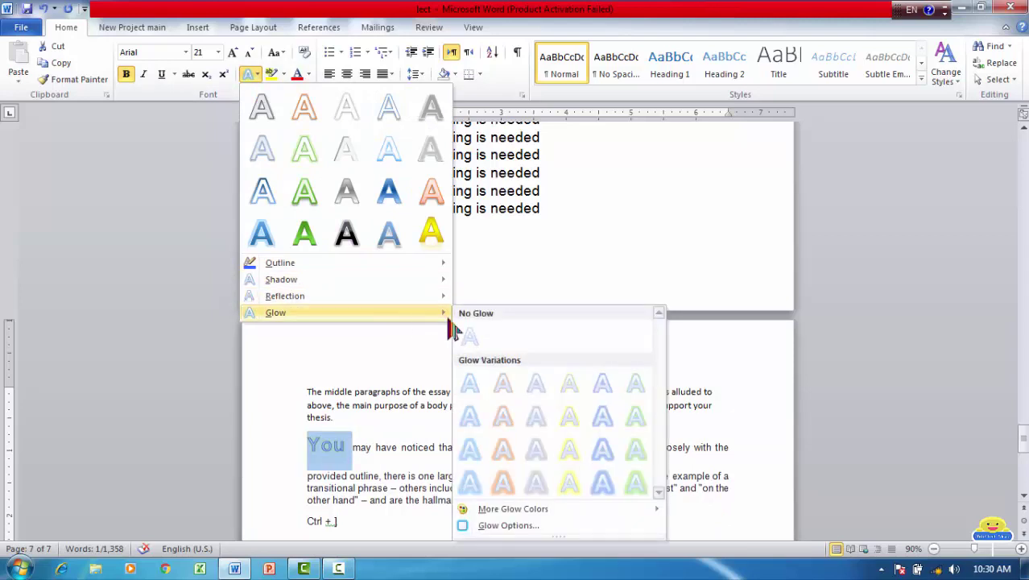
pyautogui.click(484, 461)
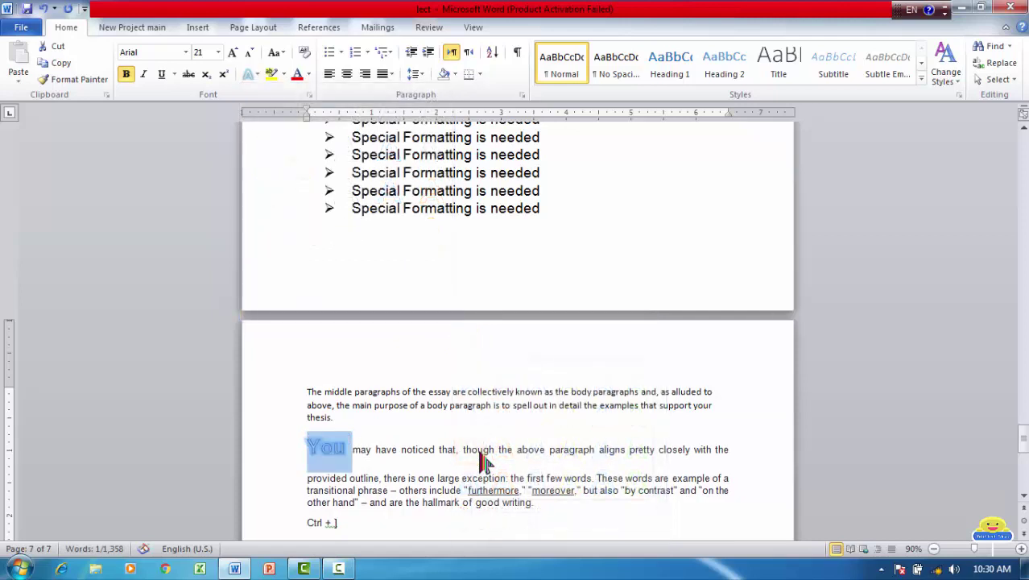
pyautogui.click(251, 75)
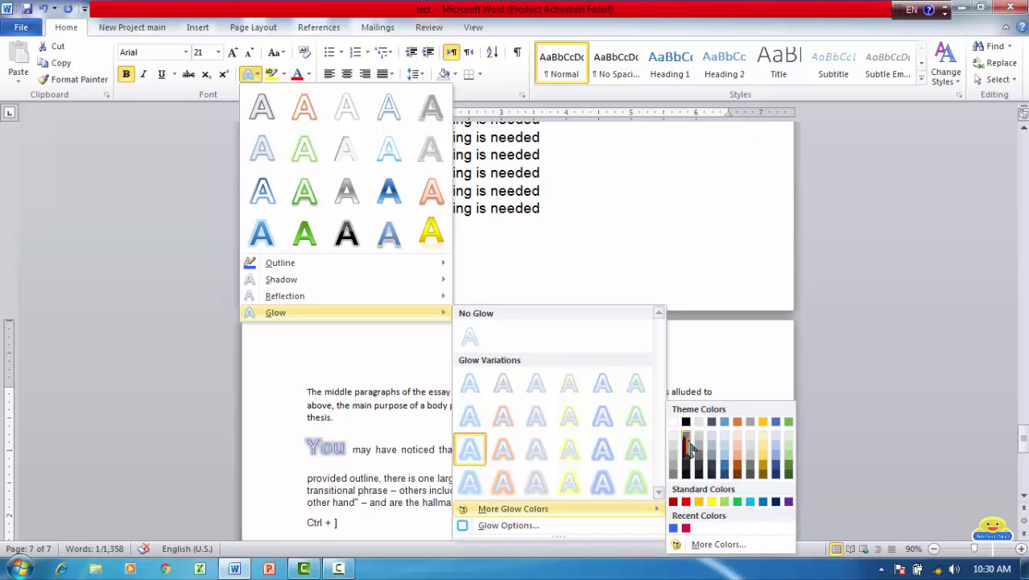
pyautogui.click(686, 502)
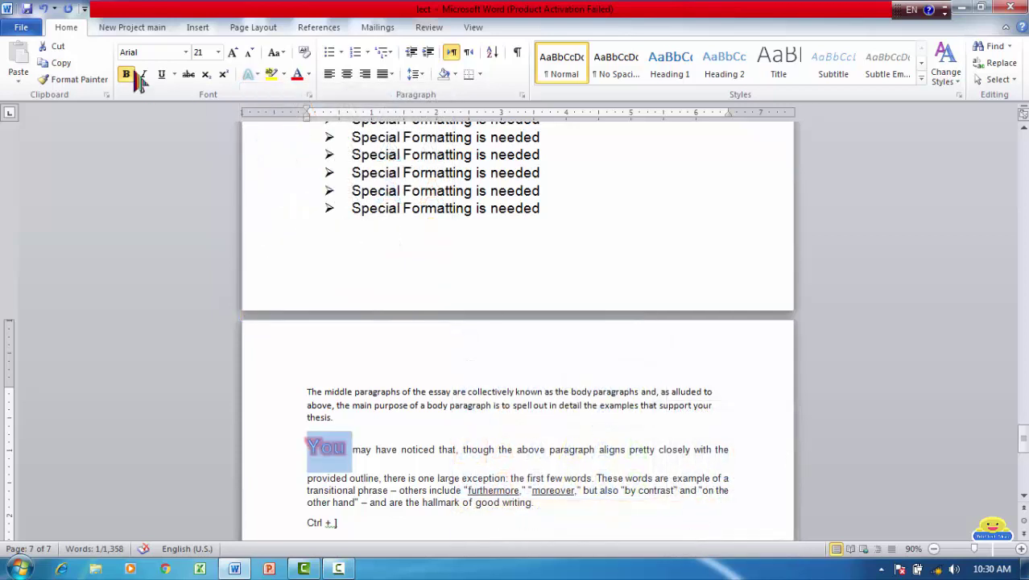
# Step: Review the glow colour and preset options for 'You' in Glow Options, then close
pyautogui.click(251, 74)
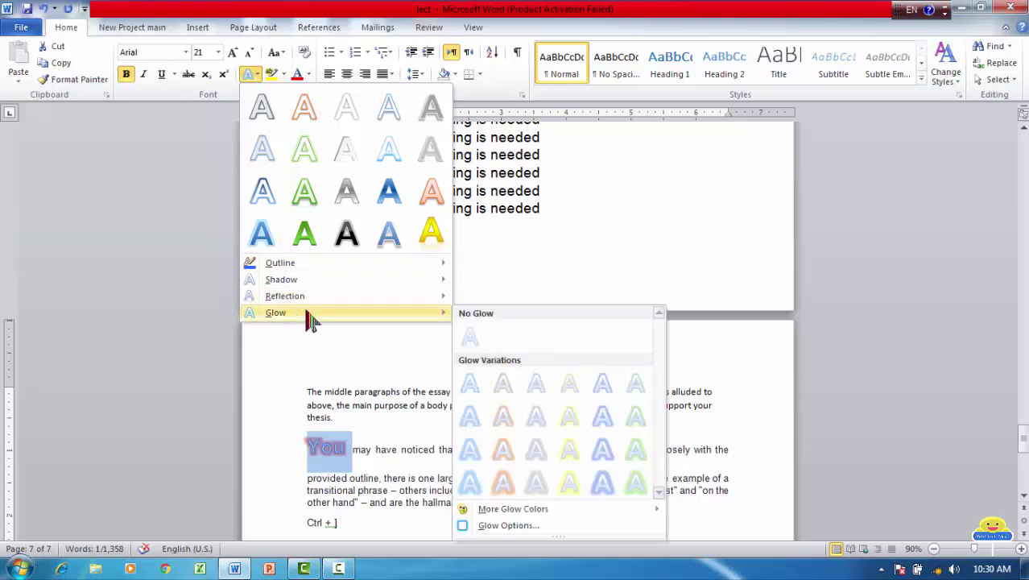
pyautogui.click(509, 528)
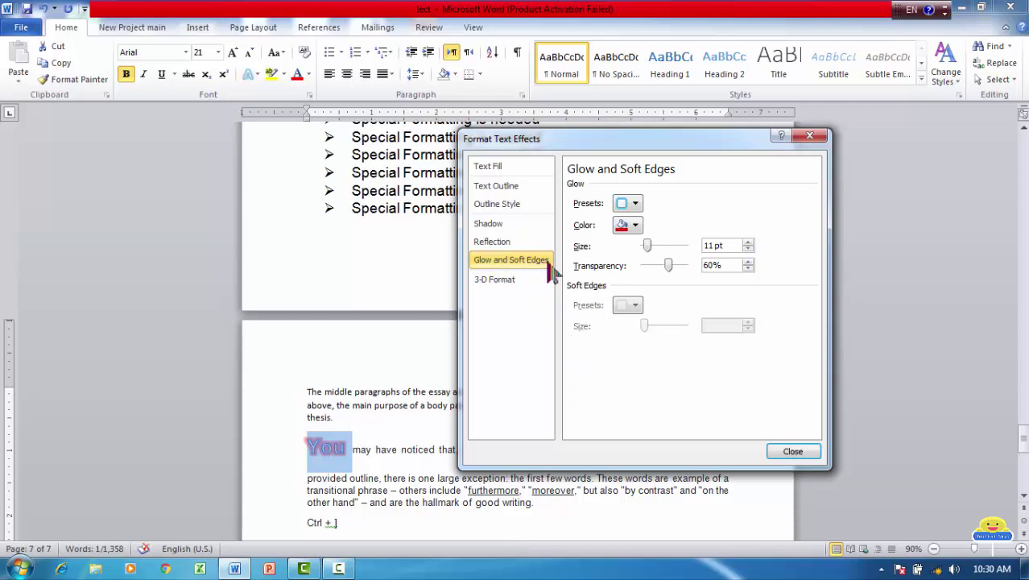
pyautogui.click(637, 229)
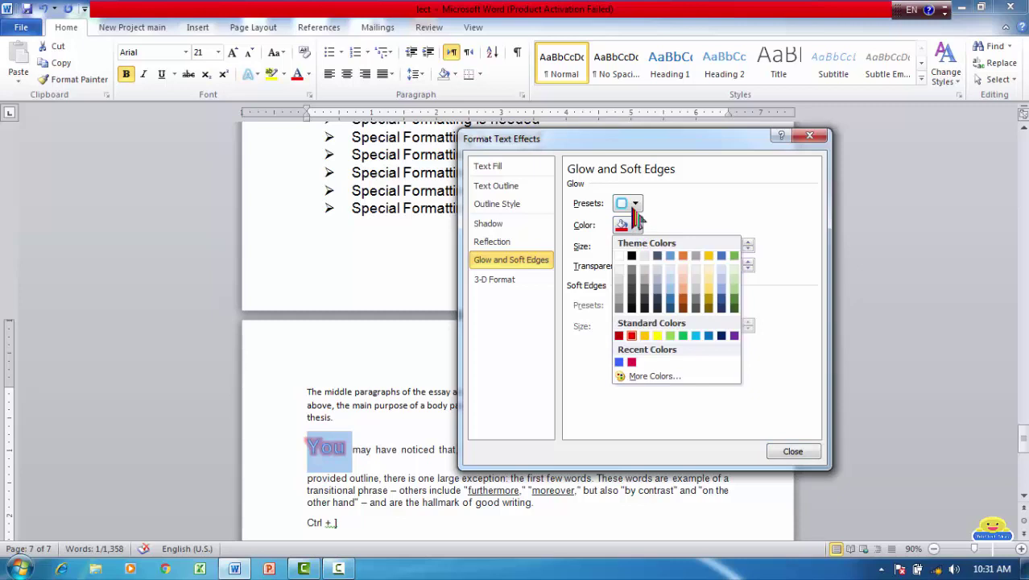
pyautogui.click(634, 205)
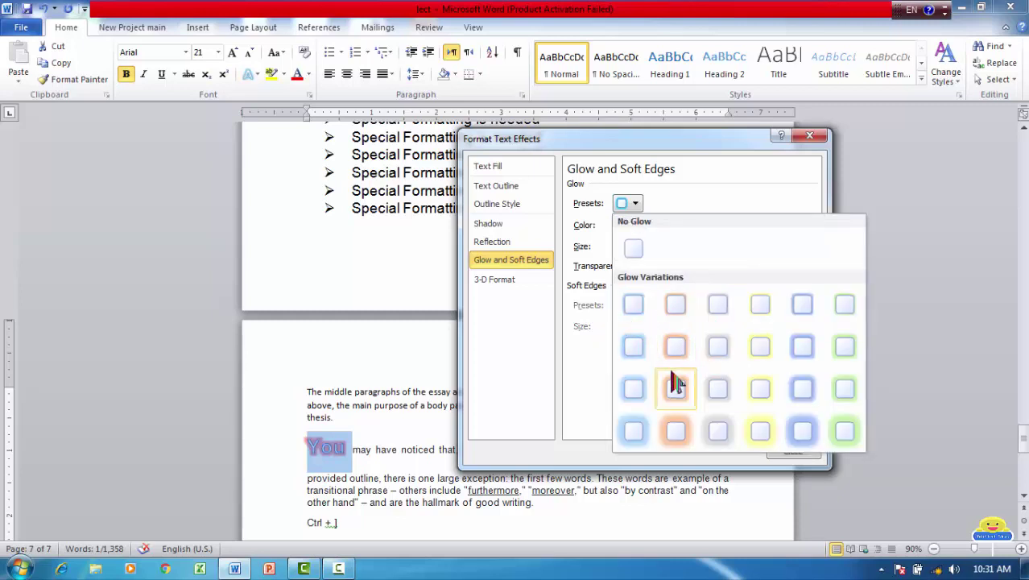
pyautogui.click(596, 372)
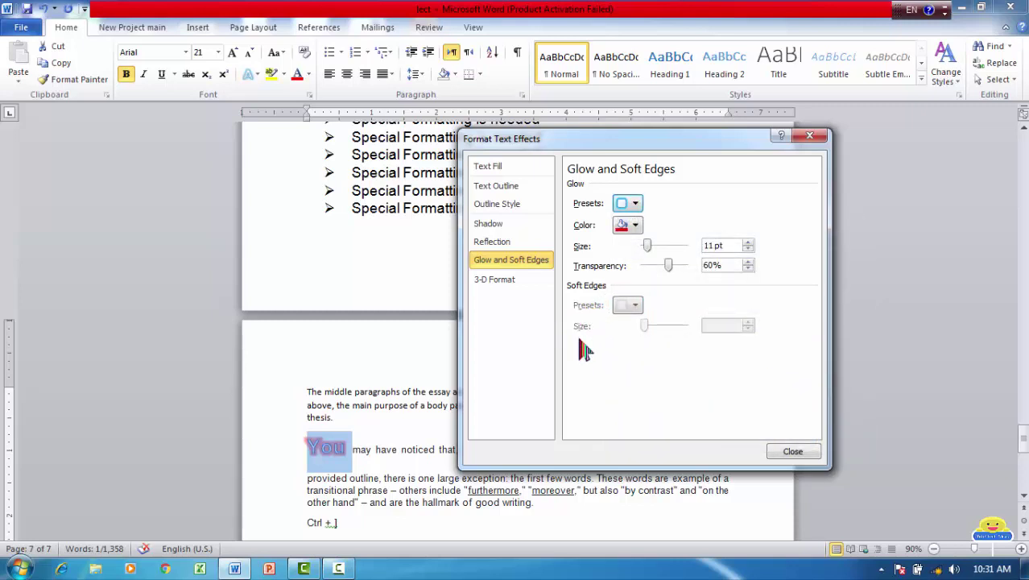
pyautogui.click(792, 453)
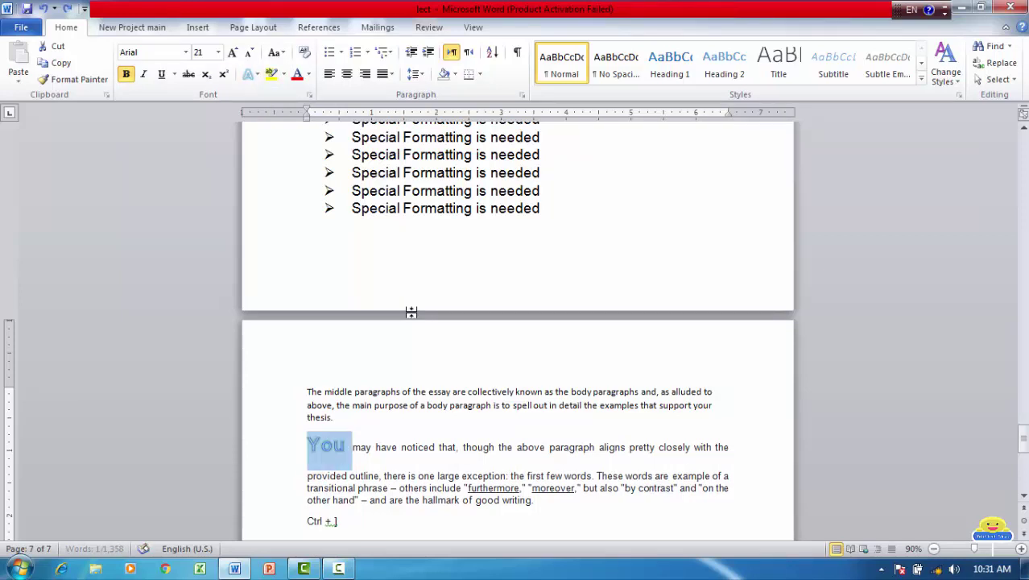
# Step: Shrink the font size of 'You' three steps with Ctrl+[
pyautogui.hotkey('ctrl', '[')
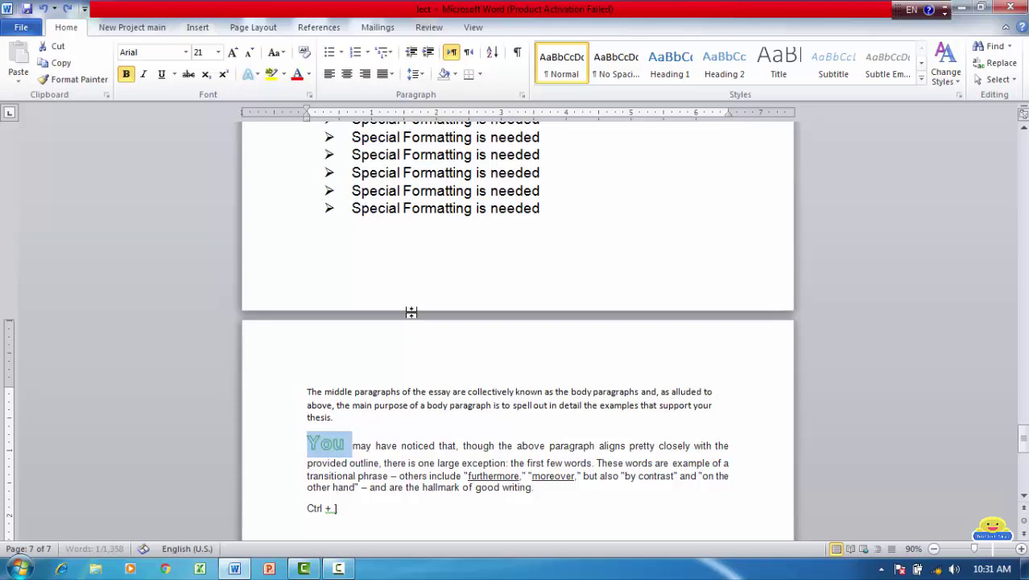
pyautogui.hotkey('ctrl', '[')
pyautogui.hotkey('ctrl', '[')
pyautogui.hotkey('ctrl', '[')
pyautogui.hotkey('ctrl', '[')
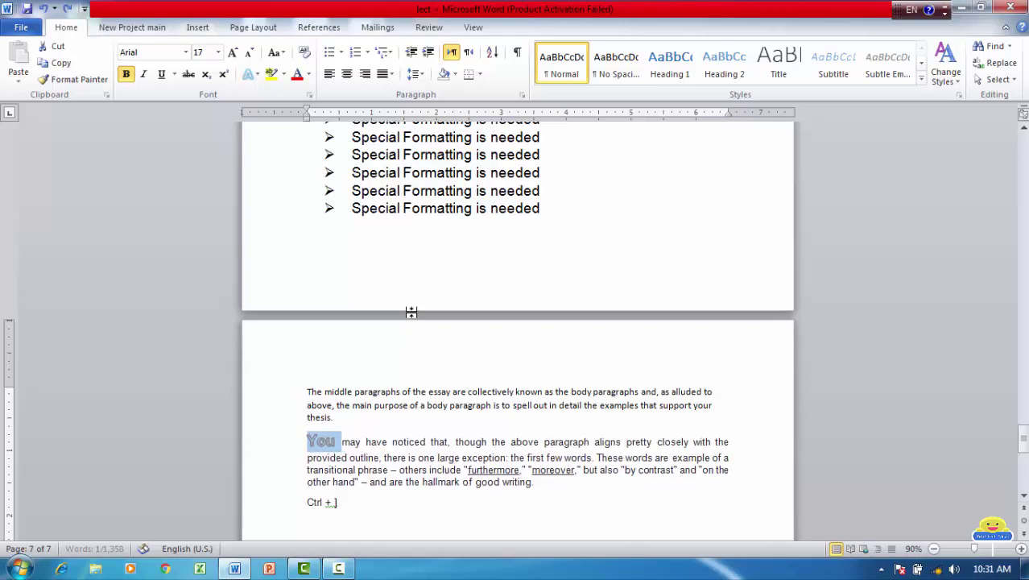
pyautogui.hotkey('ctrl', '[')
pyautogui.hotkey('ctrl', '[')
pyautogui.hotkey('ctrl', '[')
pyautogui.hotkey('ctrl', '[')
pyautogui.hotkey('ctrl', '[')
pyautogui.hotkey('ctrl', '[')
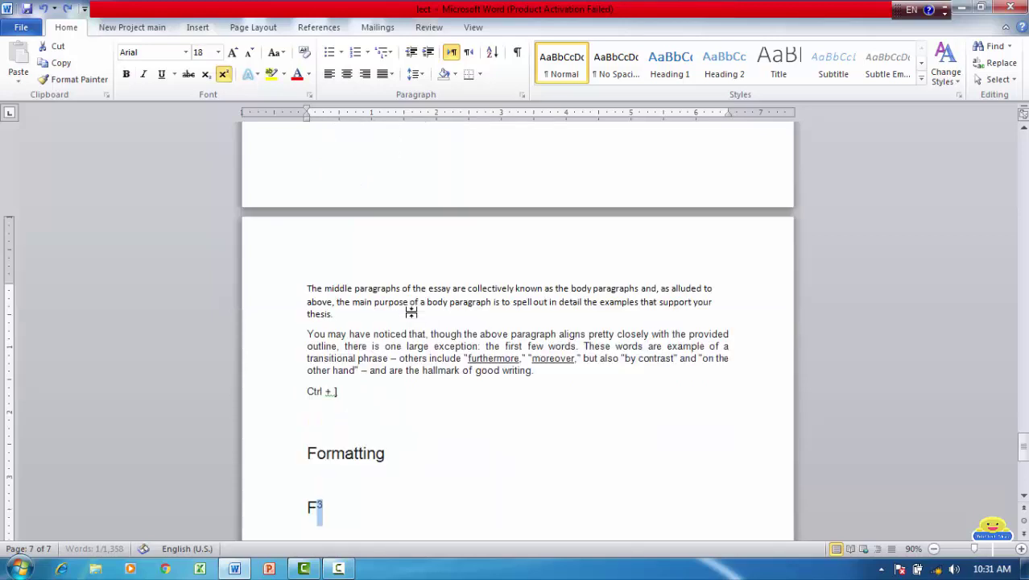
# Step: Undo the earlier formatting so 'You' is plain body text, then select 'phrase'
pyautogui.hotkey('ctrl', 'z')
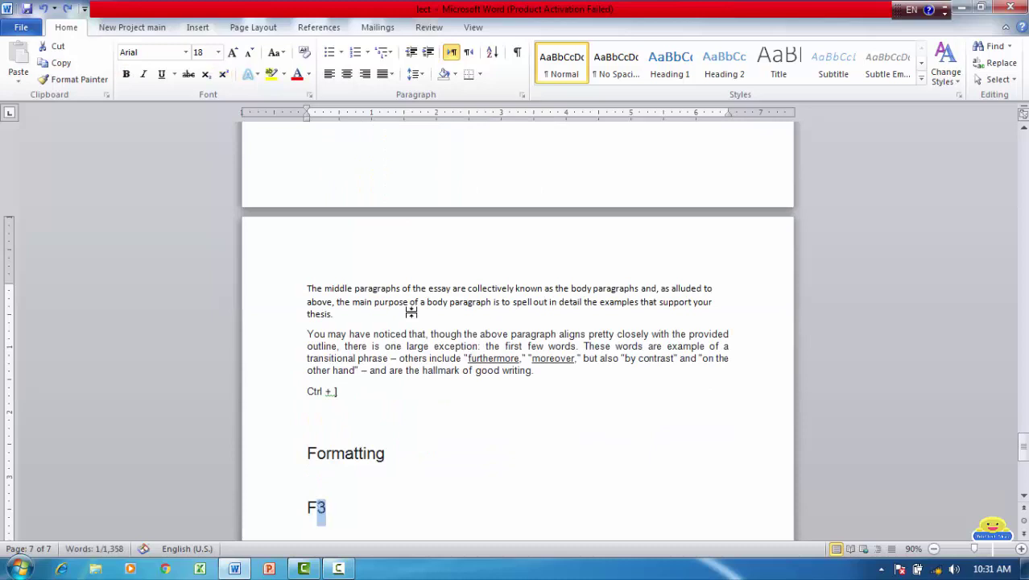
pyautogui.hotkey('ctrl', 'z')
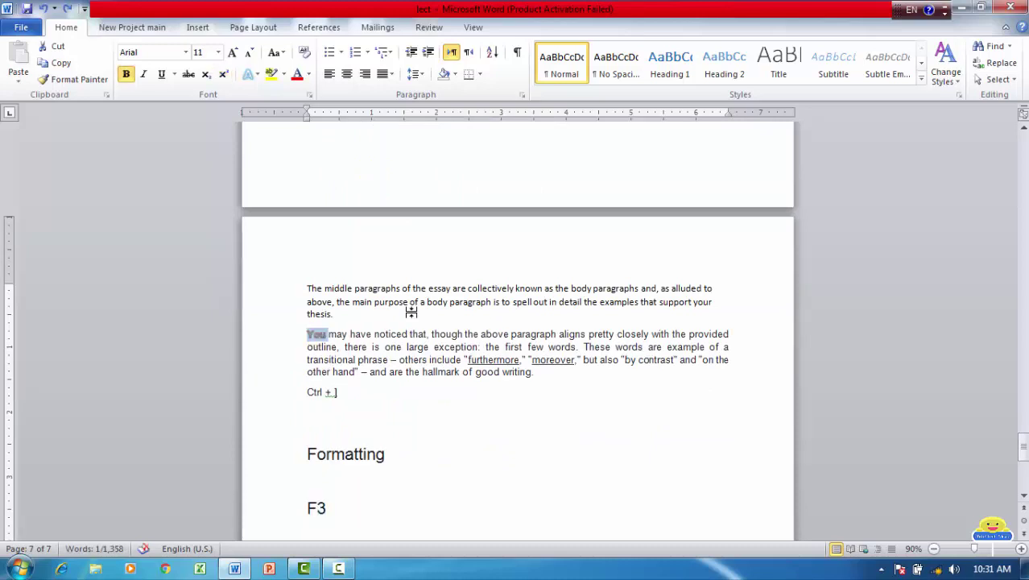
pyautogui.hotkey('ctrl', 'z')
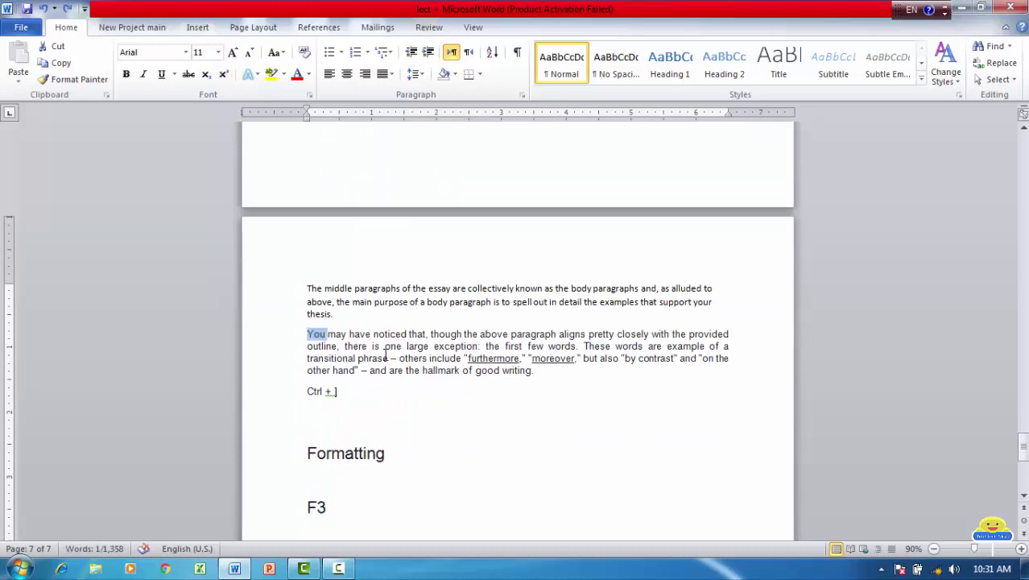
pyautogui.doubleClick(375, 360)
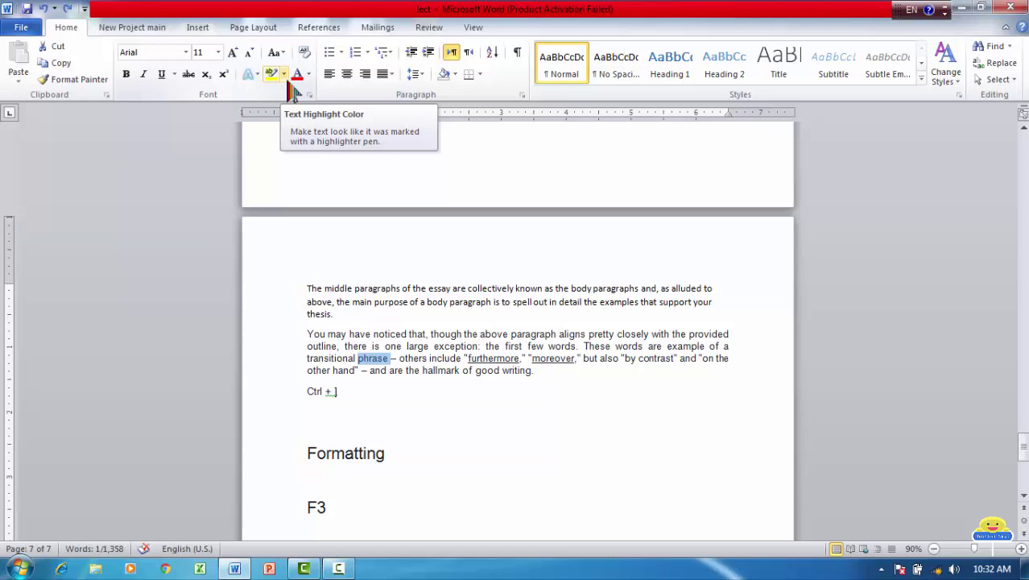
# Step: Remove the highlight from the first page-7 paragraph after browsing highlight colours
pyautogui.hotkey('ctrl', 'z')
pyautogui.click(284, 74)
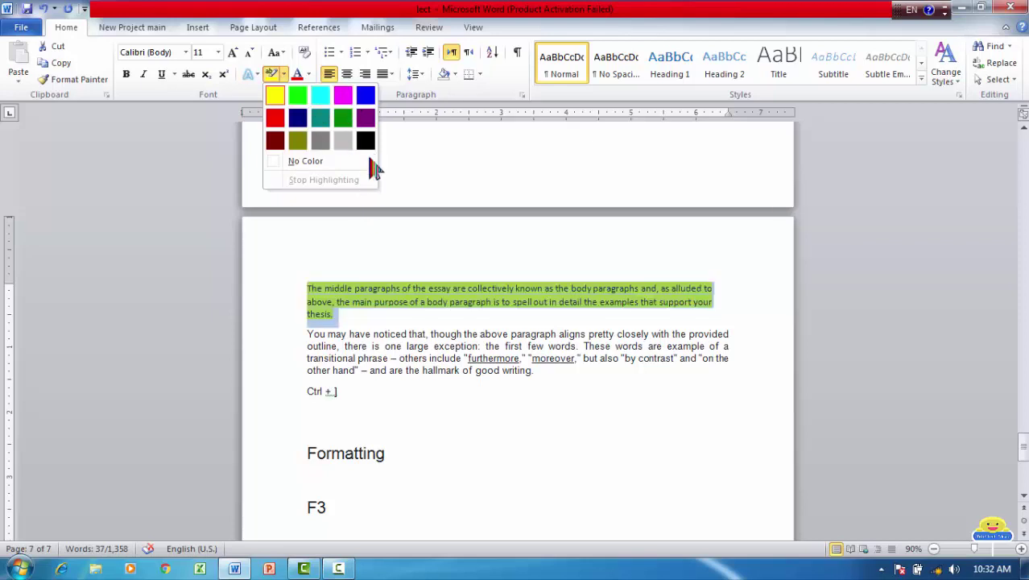
pyautogui.click(435, 302)
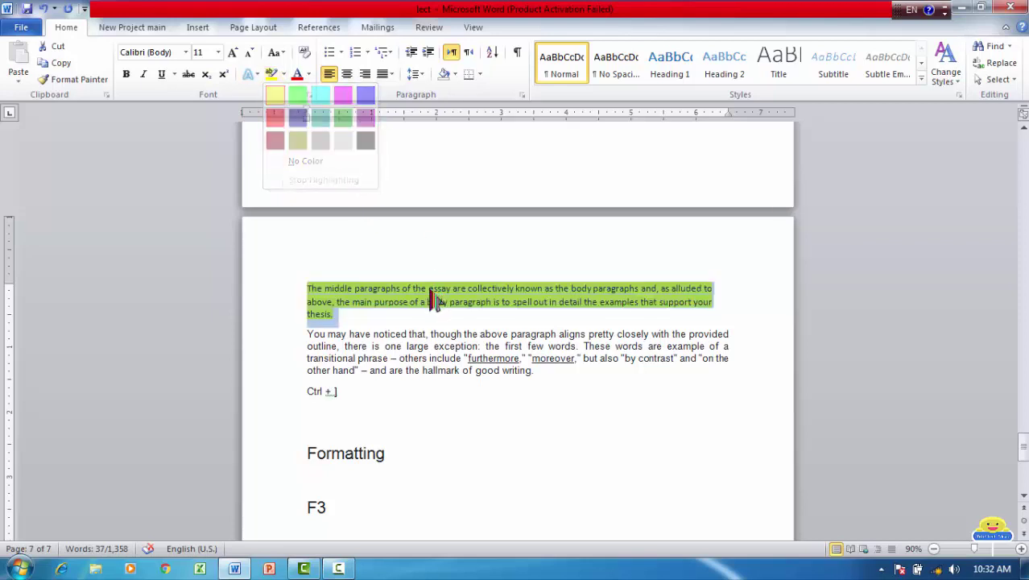
pyautogui.hotkey('ctrl', 'z')
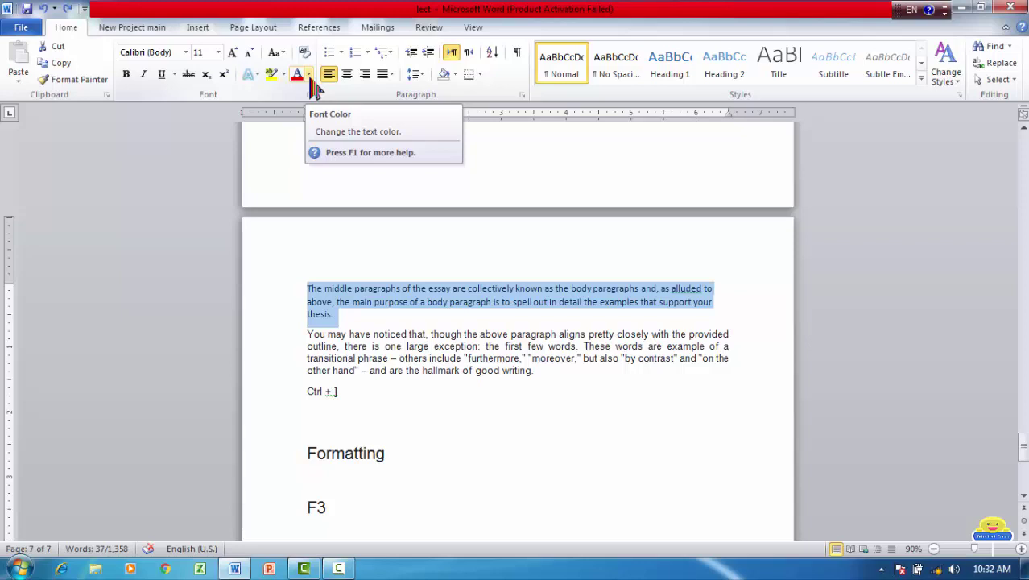
# Step: Colour the paragraph 'The middle paragraphs of the essay' red and preview red gradient variations
pyautogui.click(304, 79)
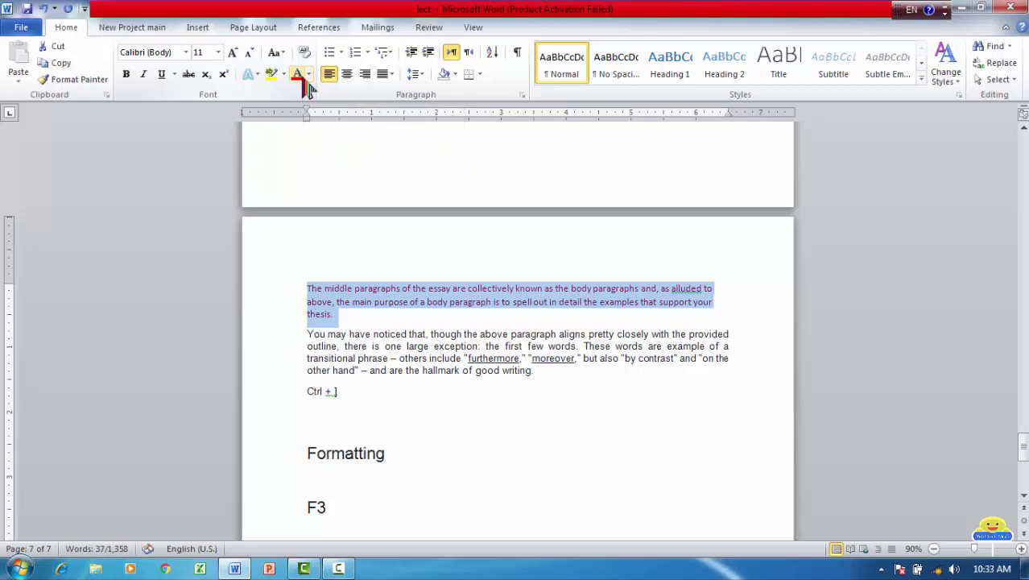
pyautogui.click(371, 338)
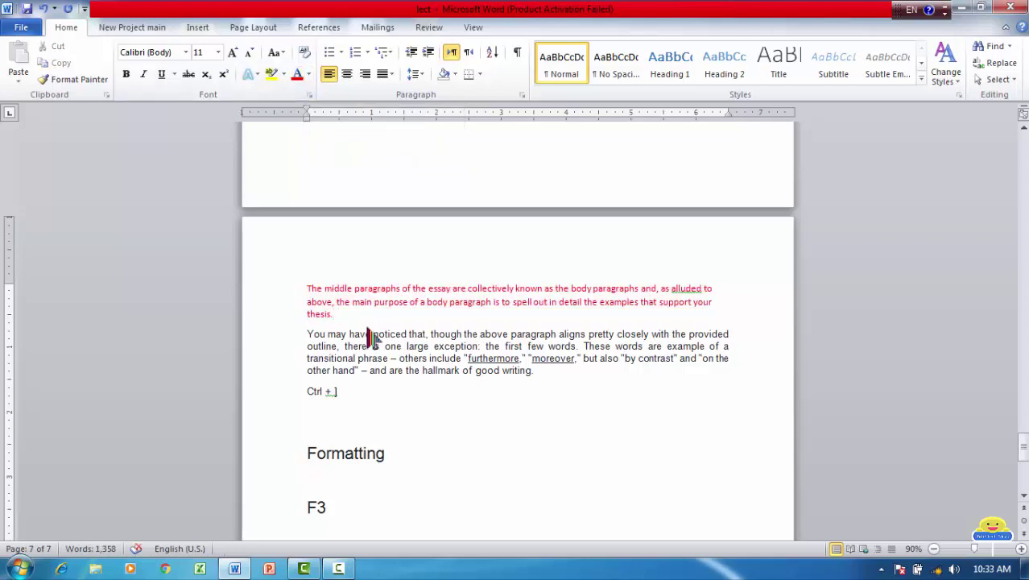
pyautogui.tripleClick(364, 288)
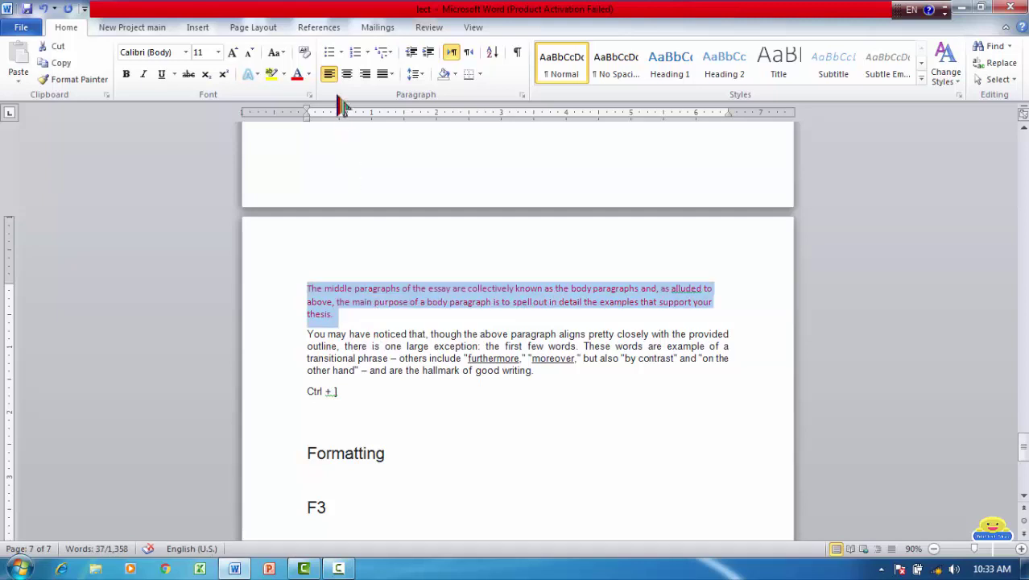
pyautogui.click(310, 77)
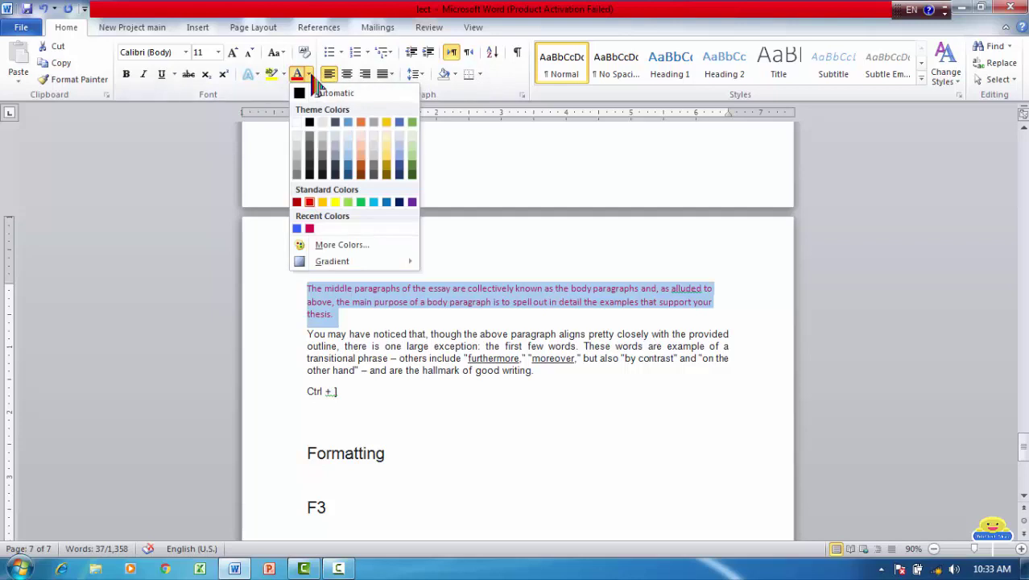
pyautogui.click(338, 248)
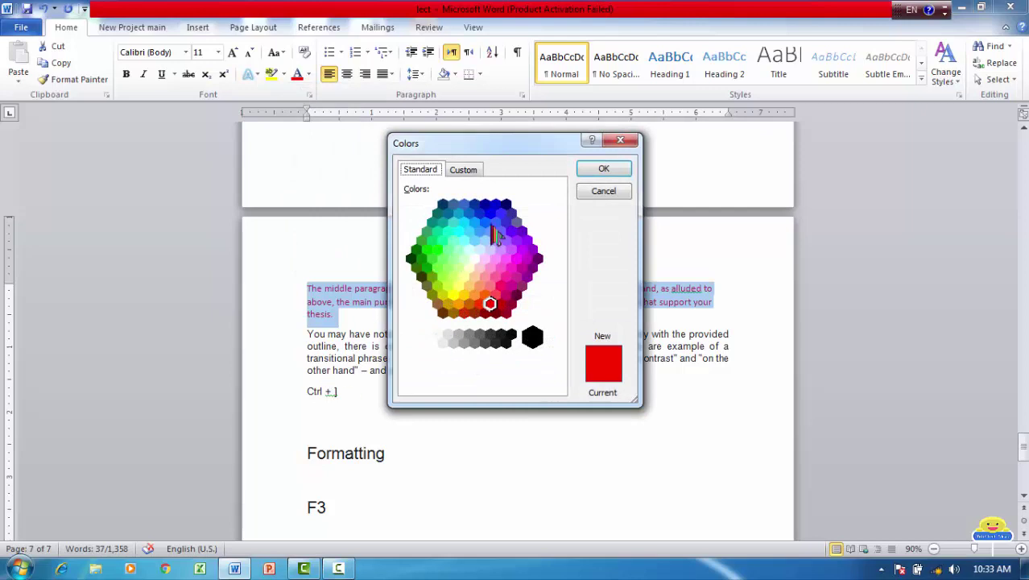
pyautogui.click(606, 173)
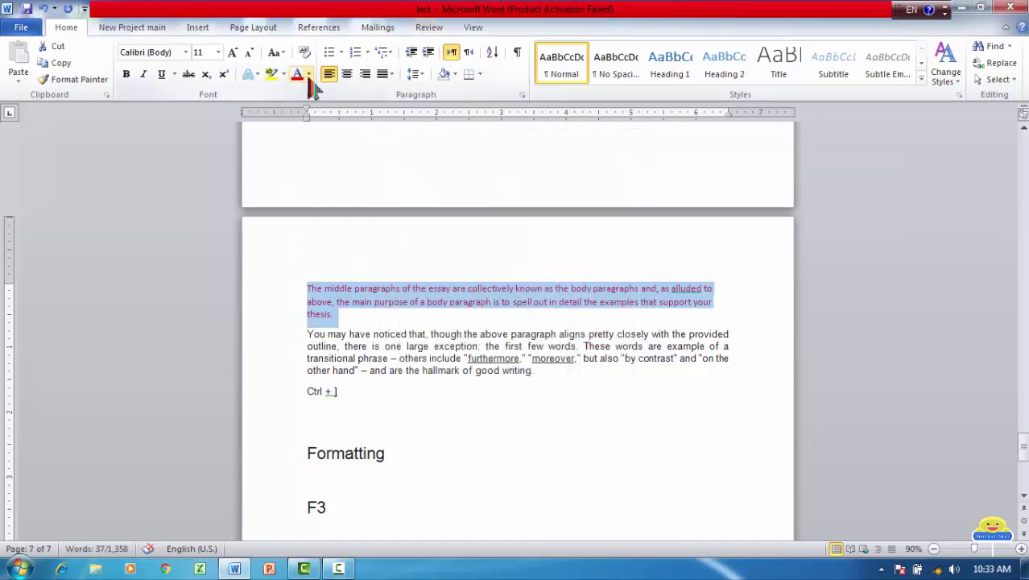
pyautogui.click(309, 78)
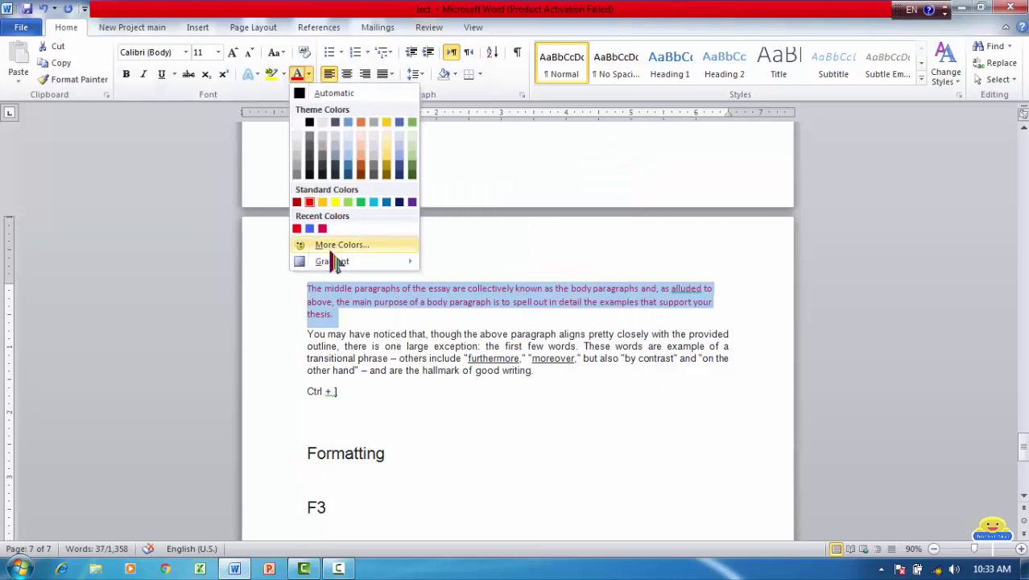
pyautogui.moveTo(333, 267)
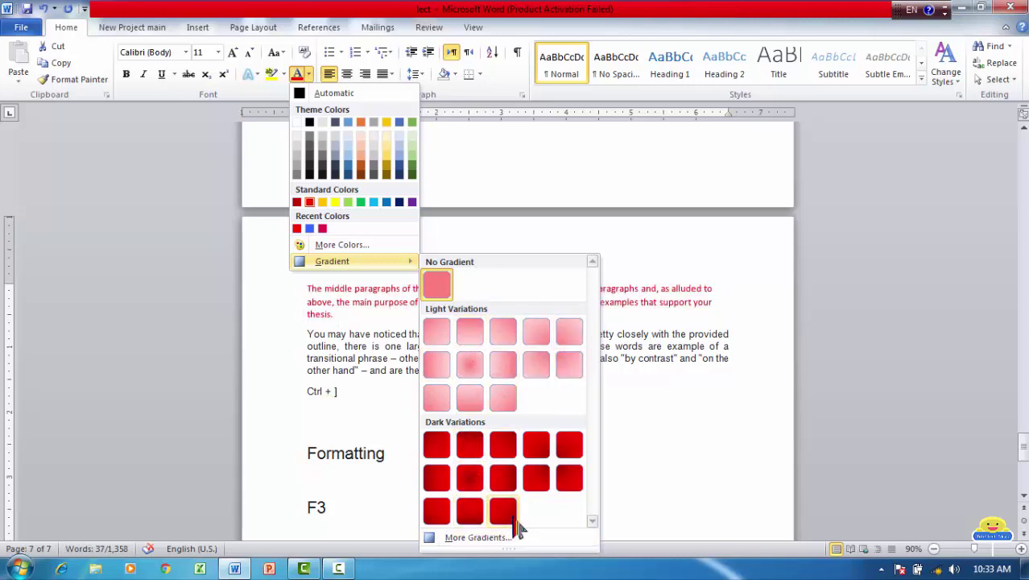
pyautogui.click(486, 546)
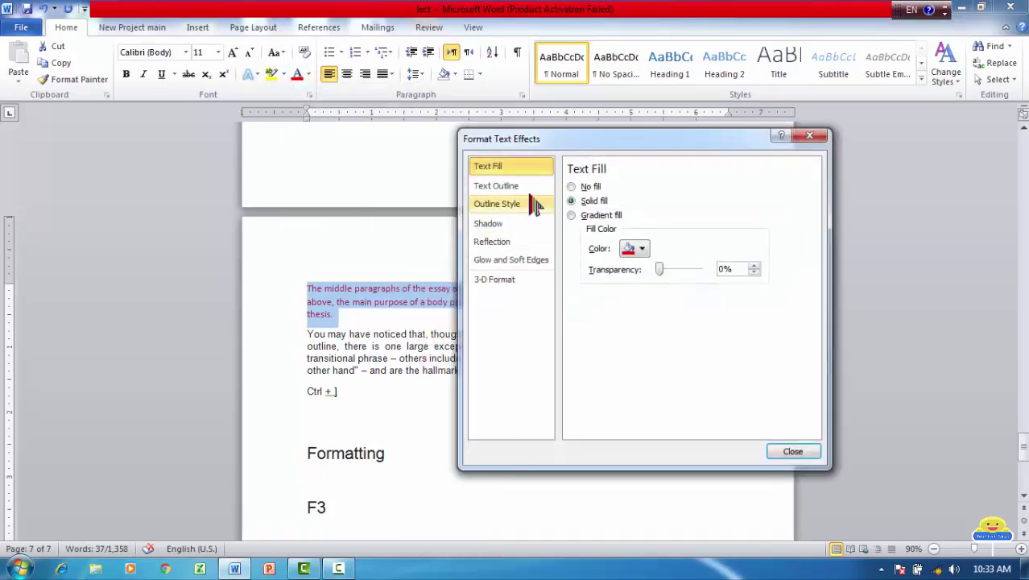
pyautogui.click(632, 251)
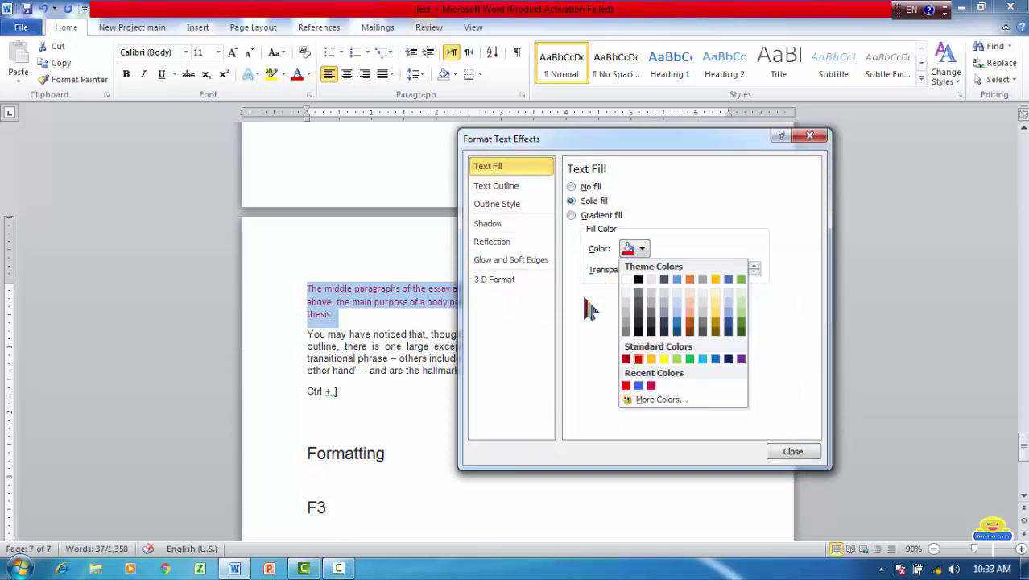
pyautogui.click(588, 272)
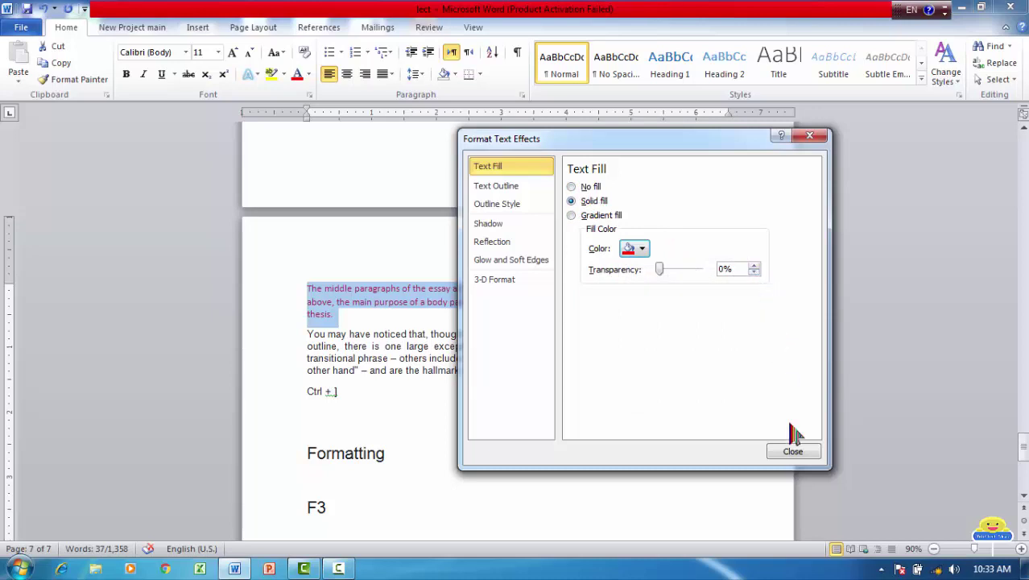
pyautogui.click(792, 453)
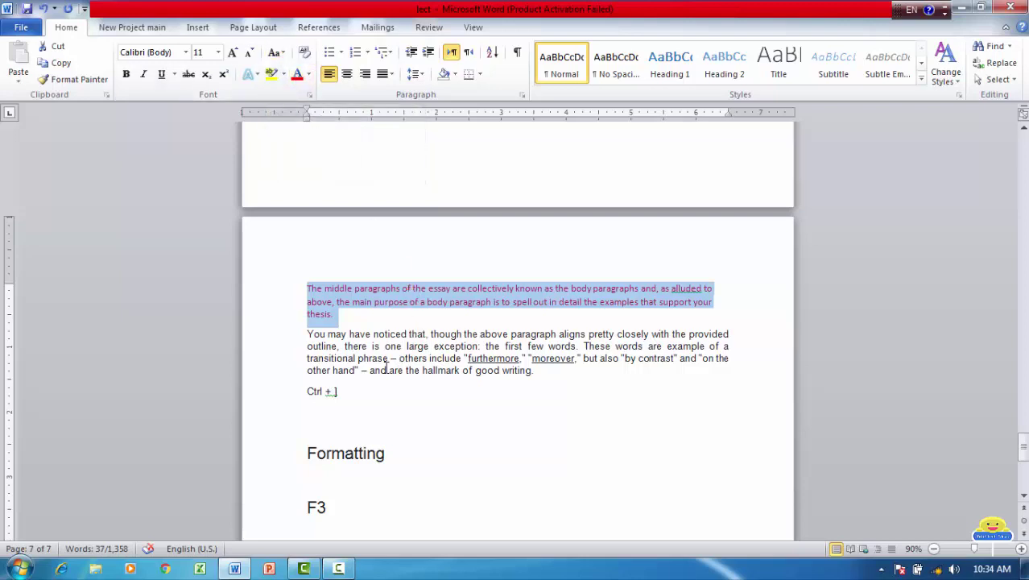
pyautogui.tripleClick(337, 456)
pyautogui.doubleClick(337, 459)
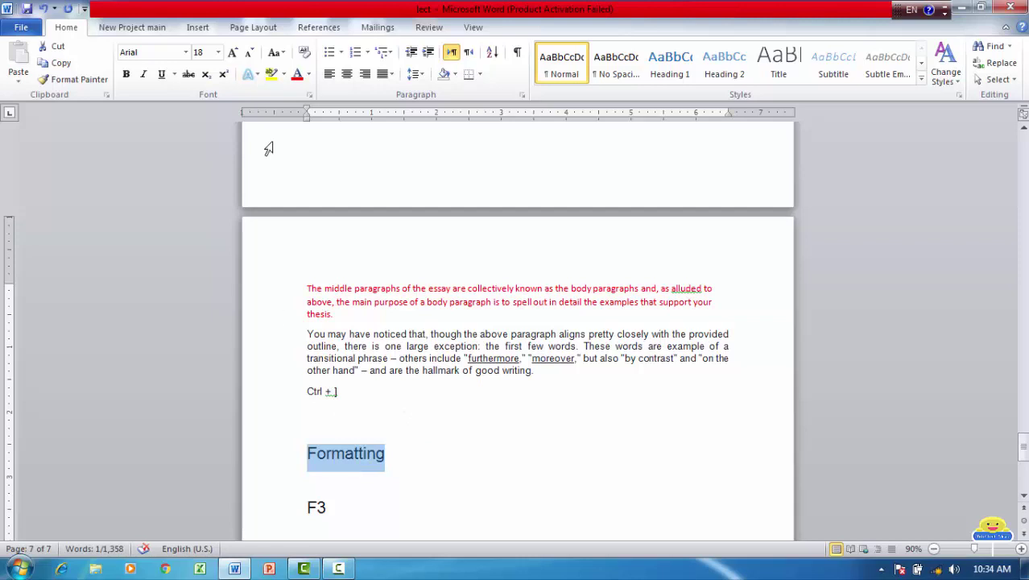
pyautogui.click(274, 55)
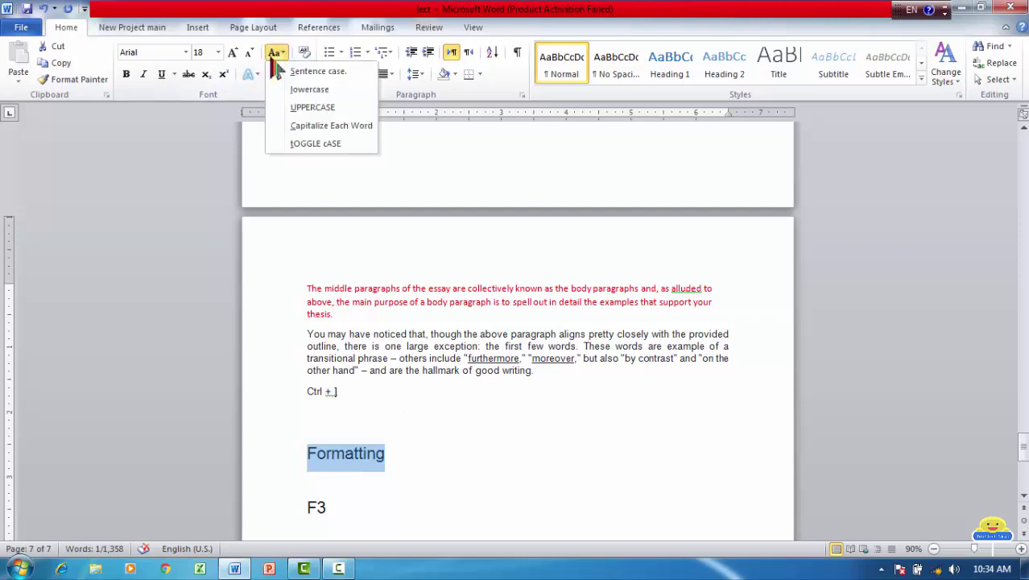
pyautogui.click(317, 89)
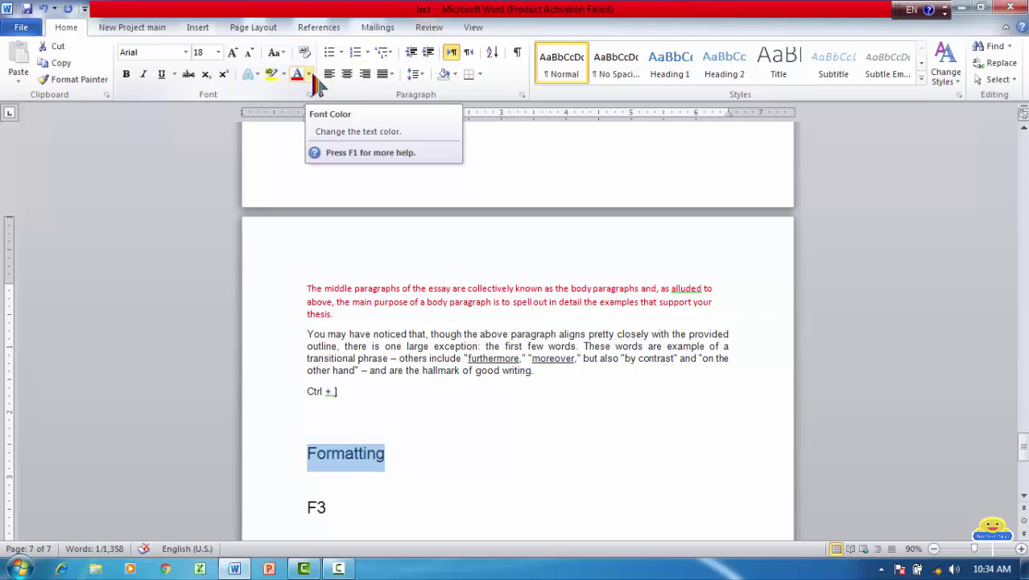
pyautogui.tripleClick(329, 360)
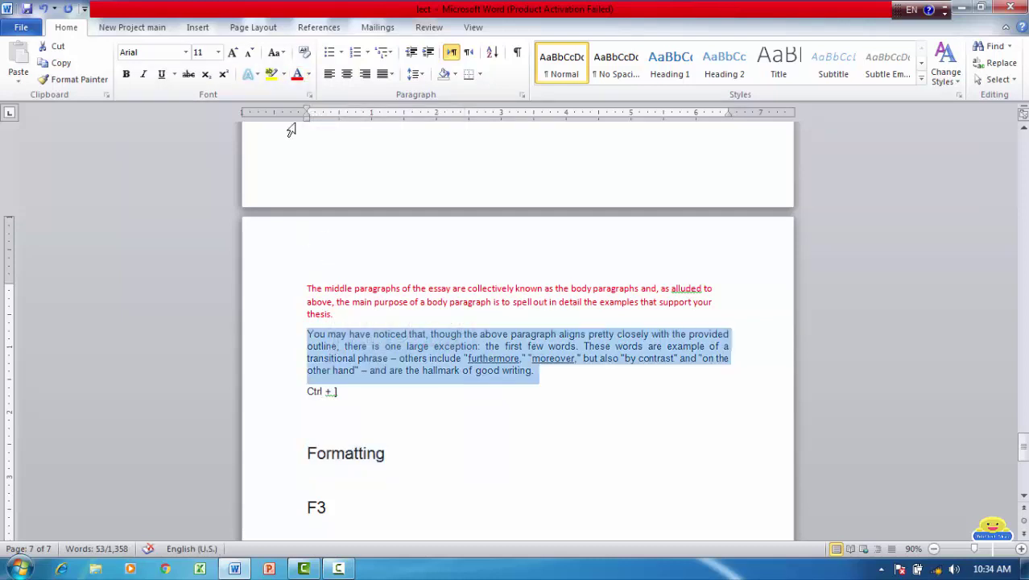
pyautogui.click(275, 55)
pyautogui.click(294, 74)
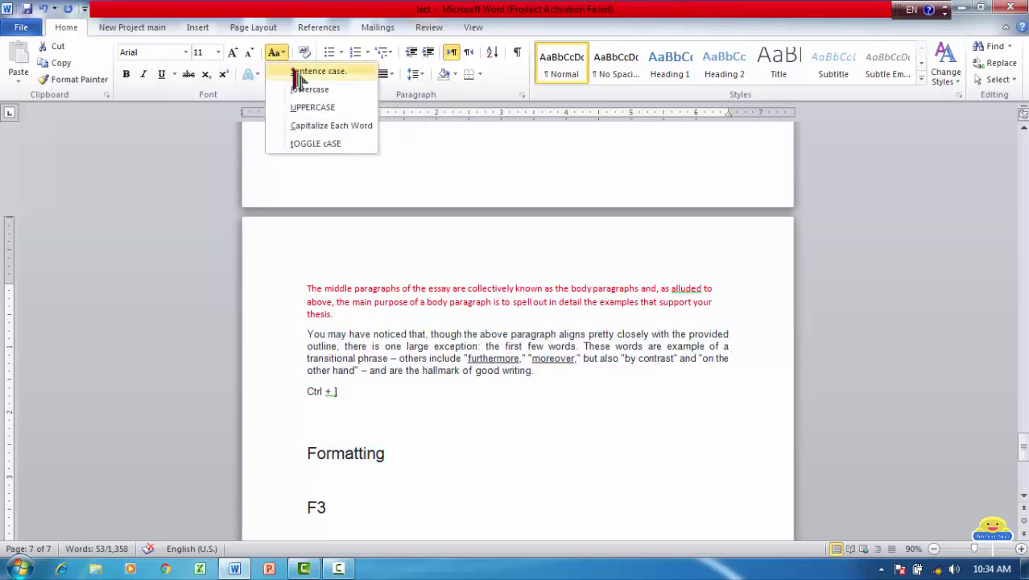
pyautogui.click(351, 355)
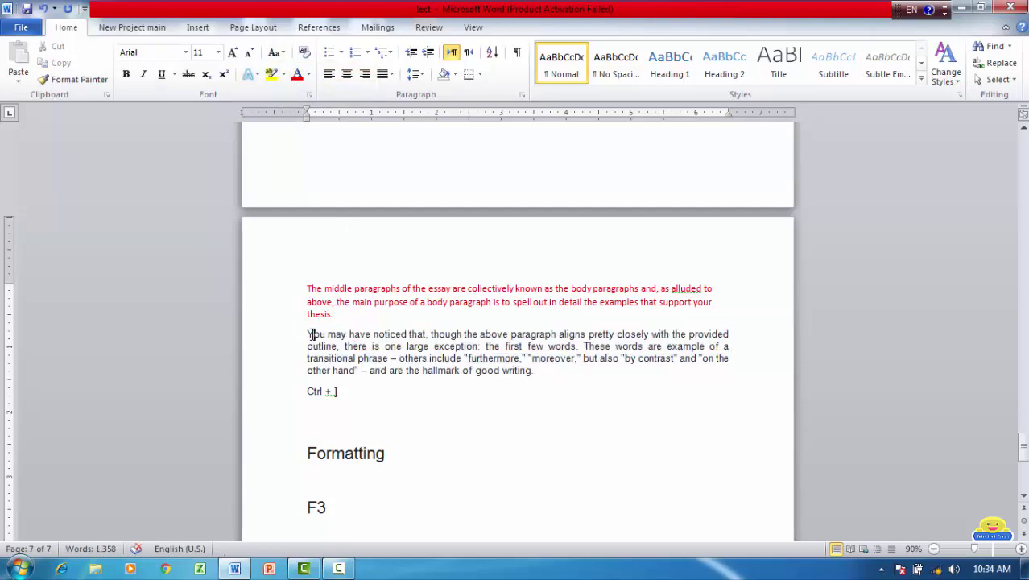
pyautogui.hotkey('shift', 'F3')
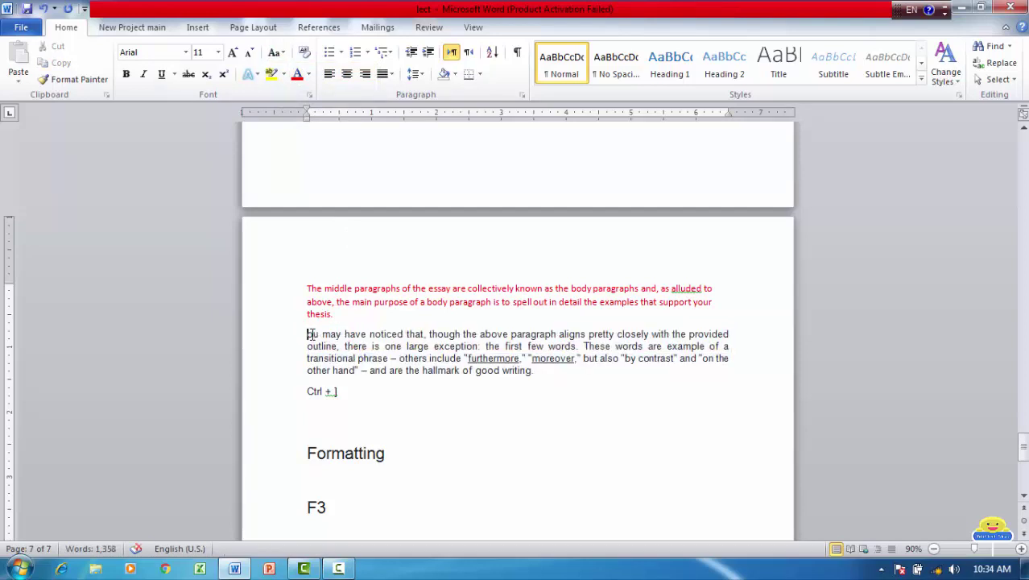
pyautogui.hotkey('shift', 'F3')
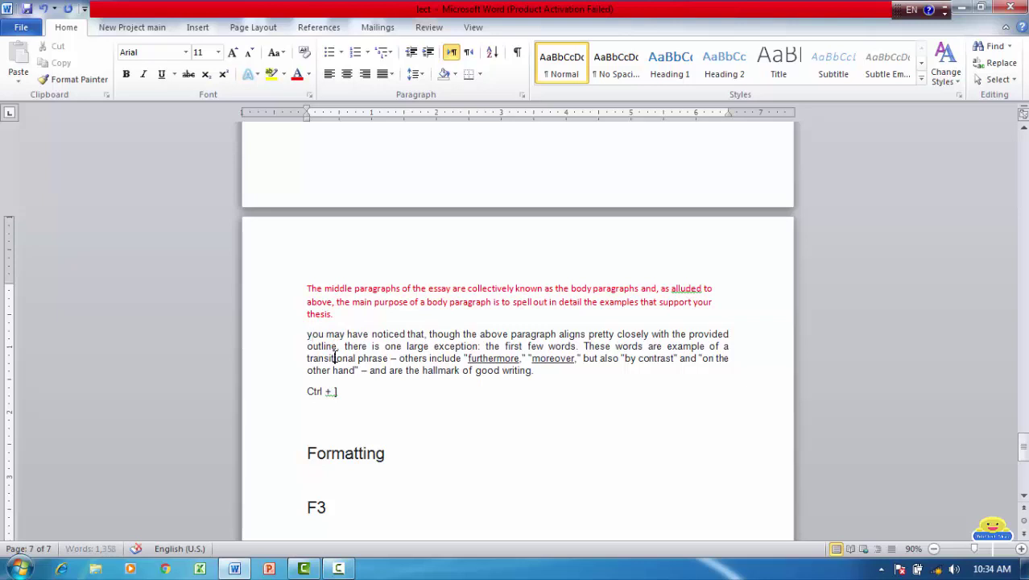
pyautogui.tripleClick(334, 355)
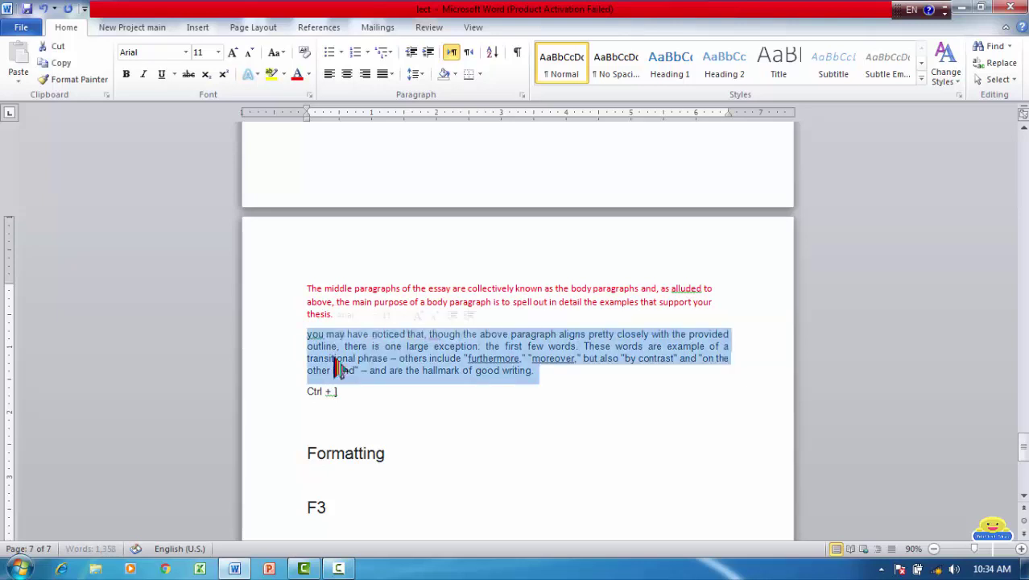
pyautogui.click(287, 56)
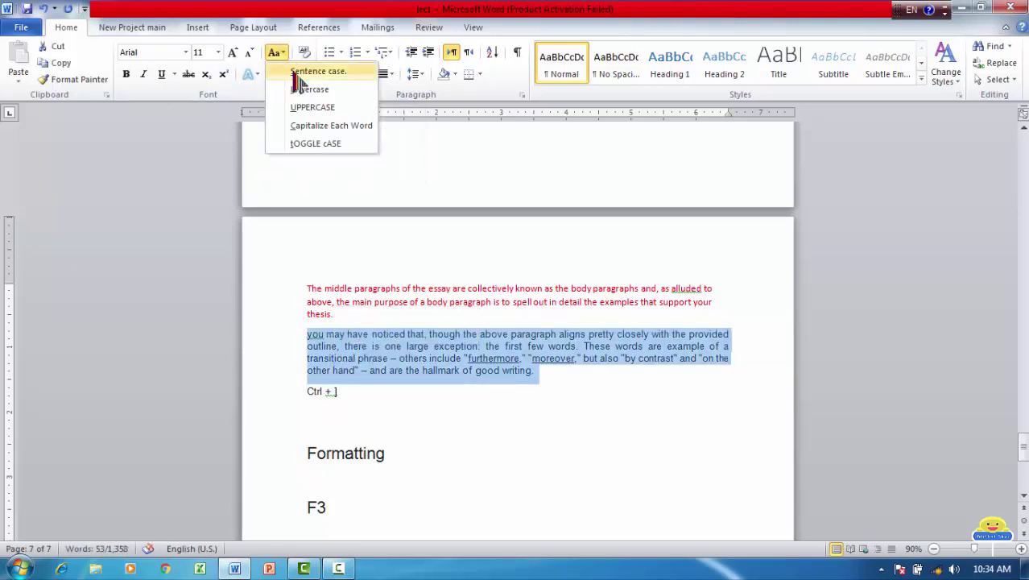
pyautogui.click(295, 73)
pyautogui.click(384, 397)
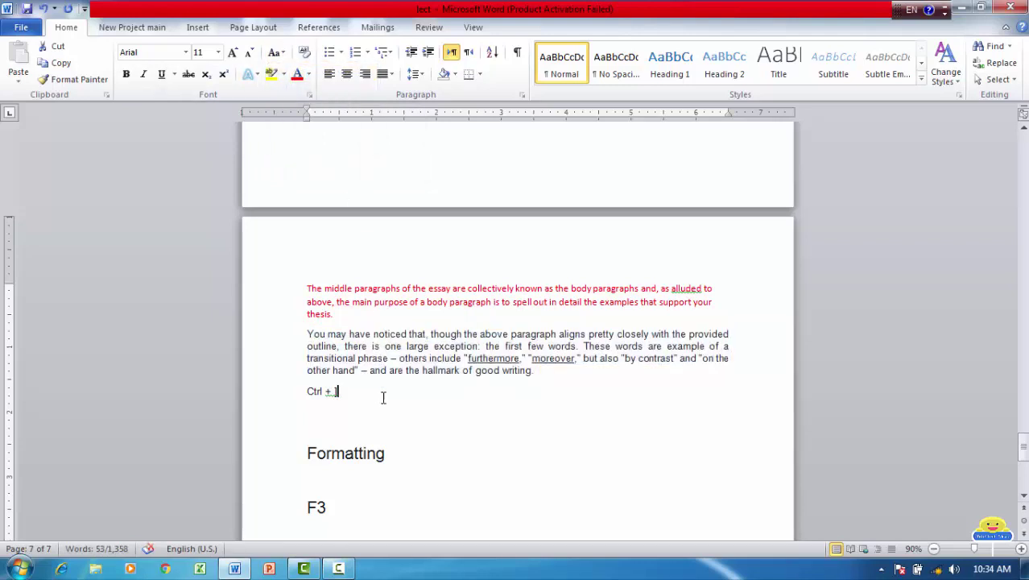
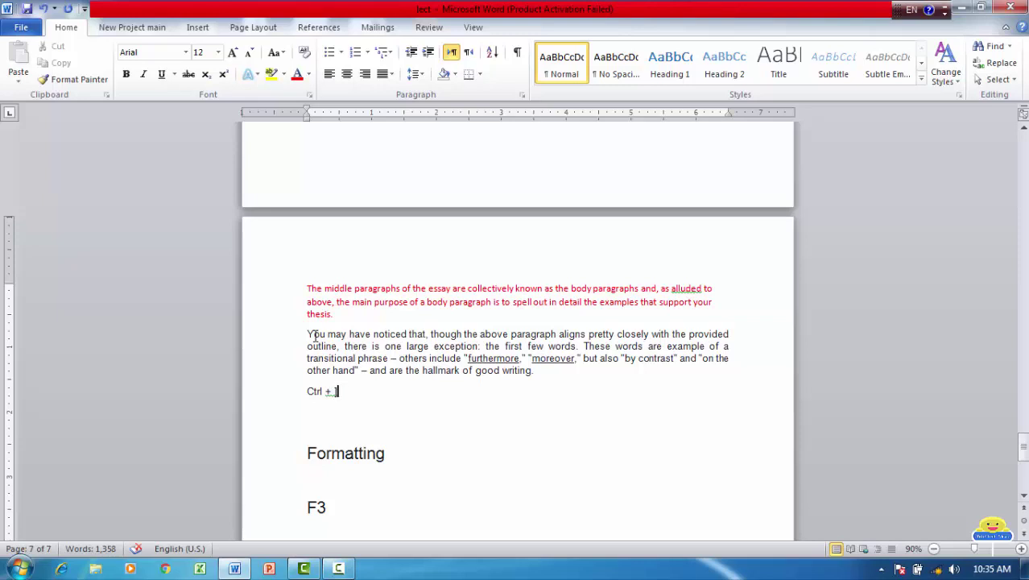
# Step: Cycle the Formatting heading through lowercase, UPPERCASE, then Capitalize Each Word
pyautogui.tripleClick(326, 456)
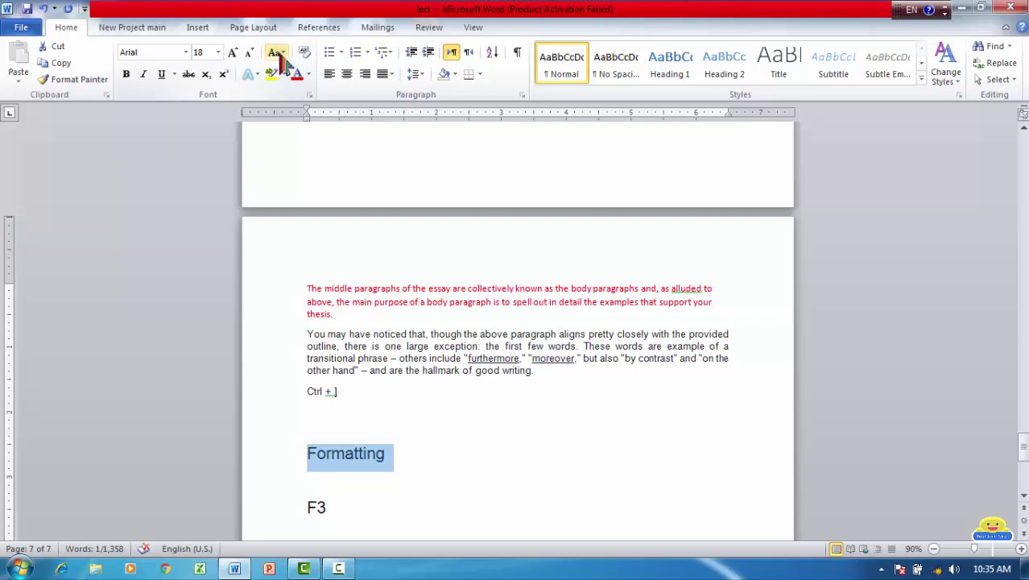
pyautogui.click(274, 52)
pyautogui.click(309, 90)
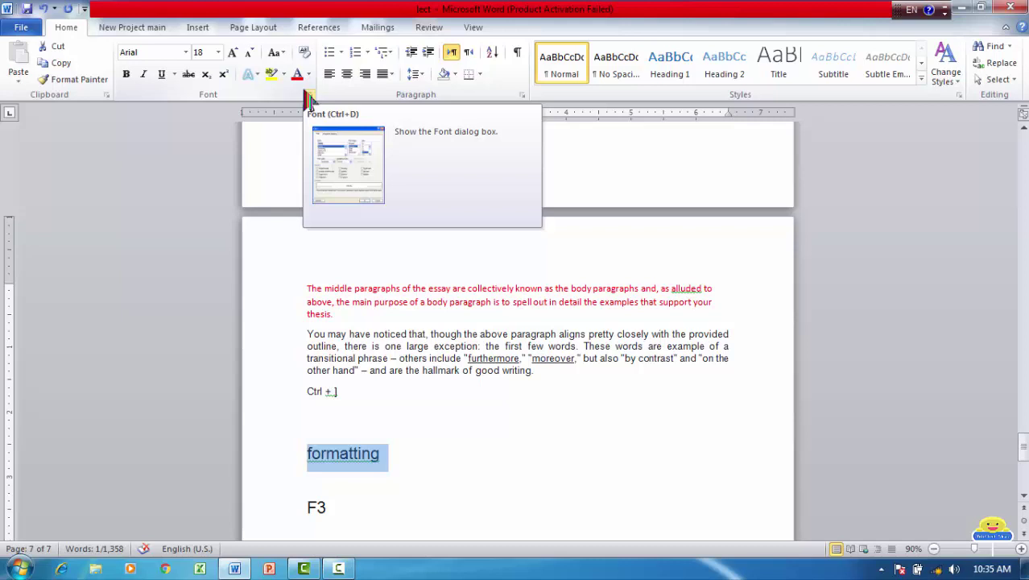
pyautogui.click(275, 52)
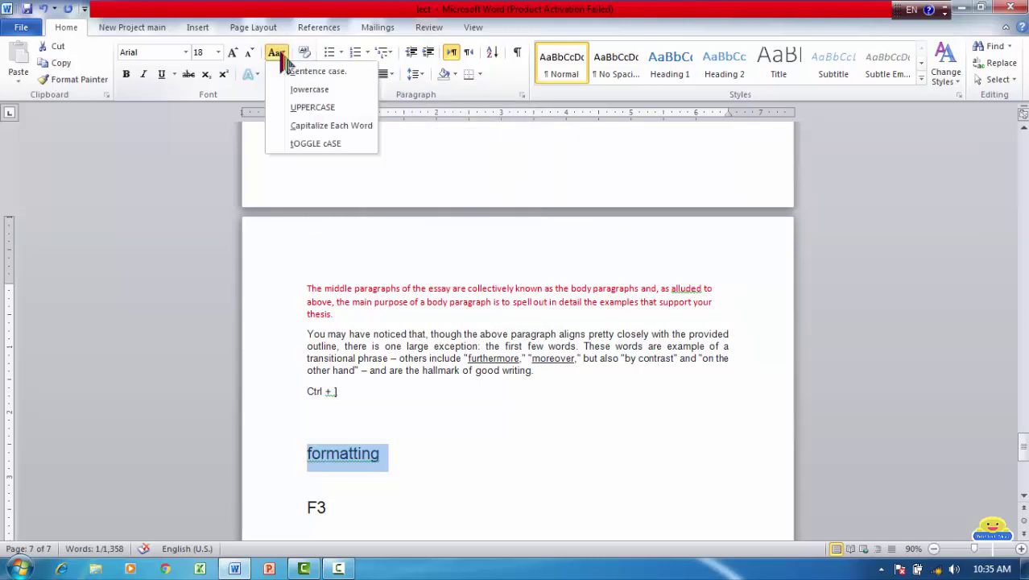
pyautogui.click(307, 108)
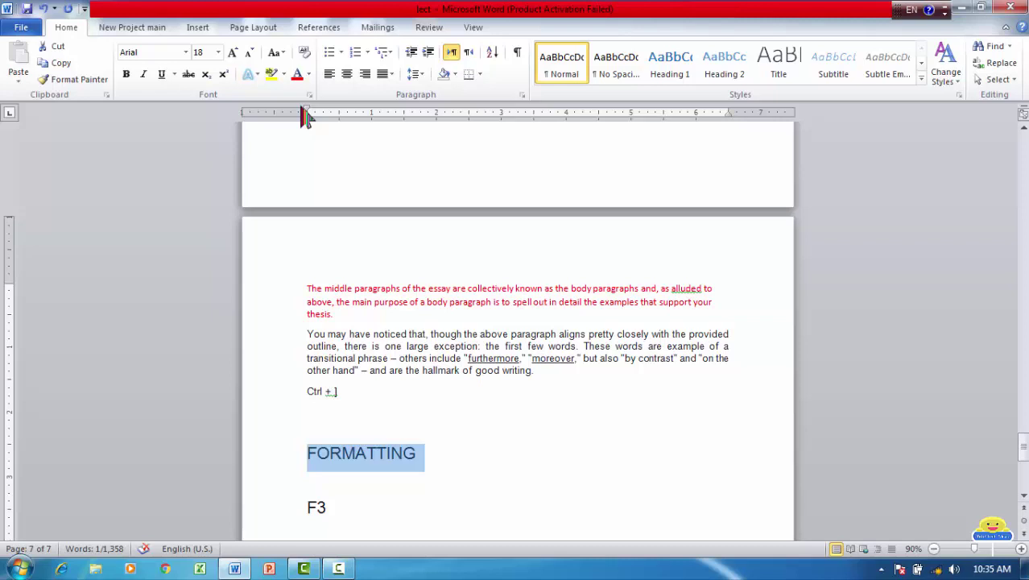
pyautogui.click(275, 52)
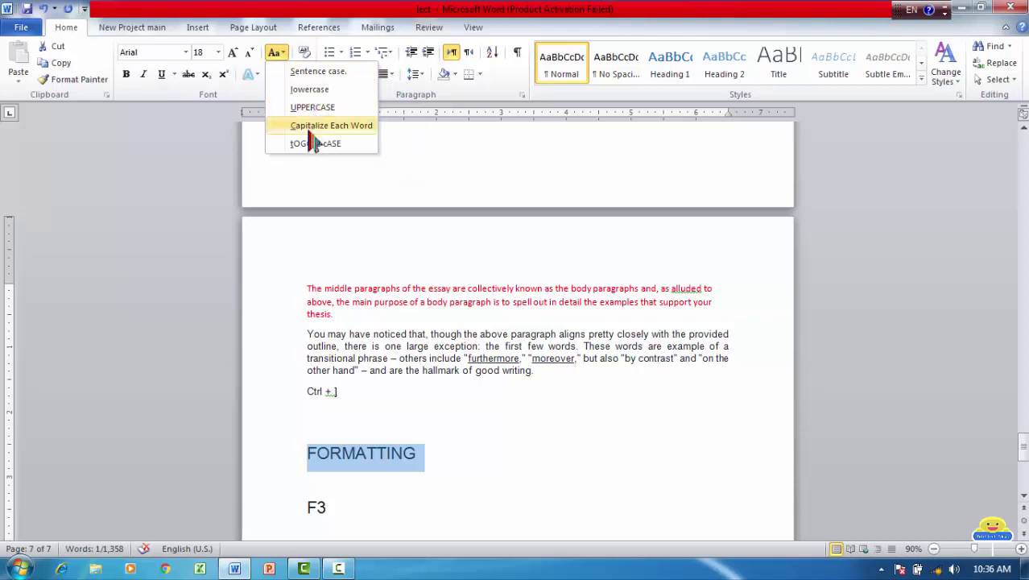
pyautogui.click(312, 131)
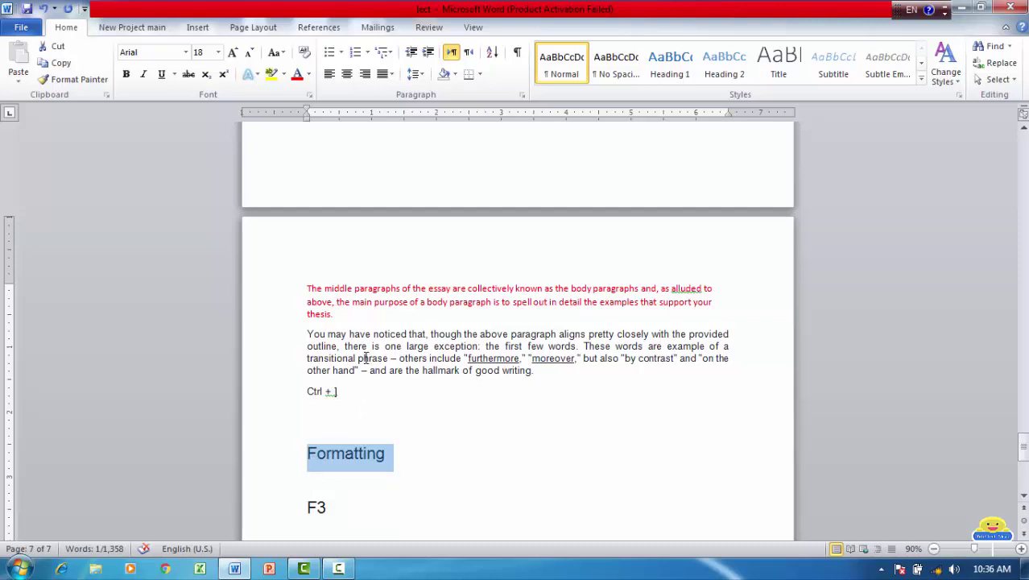
# Step: Make the red first paragraph black and apply Capitalize Each Word
pyautogui.tripleClick(363, 302)
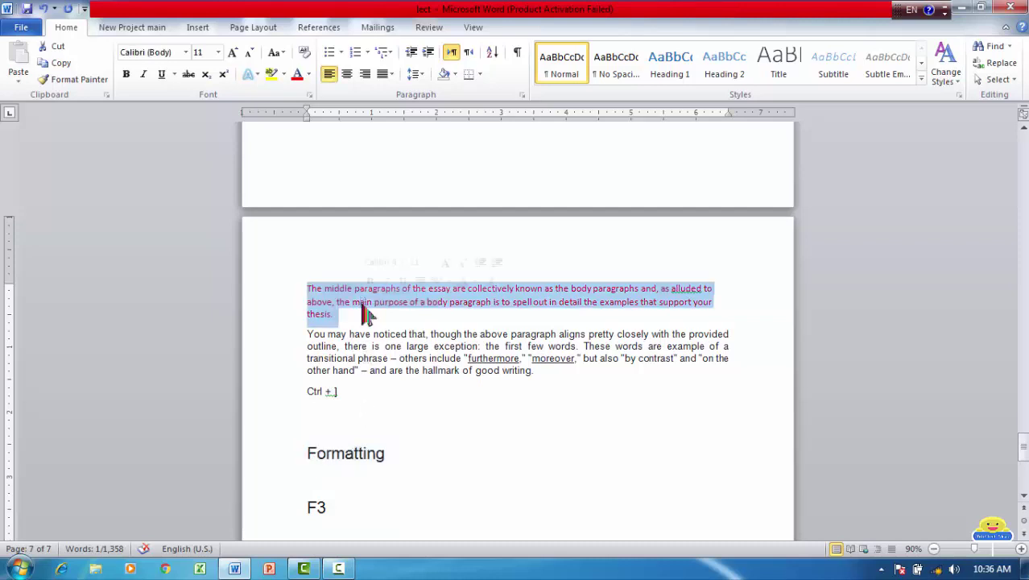
pyautogui.click(309, 74)
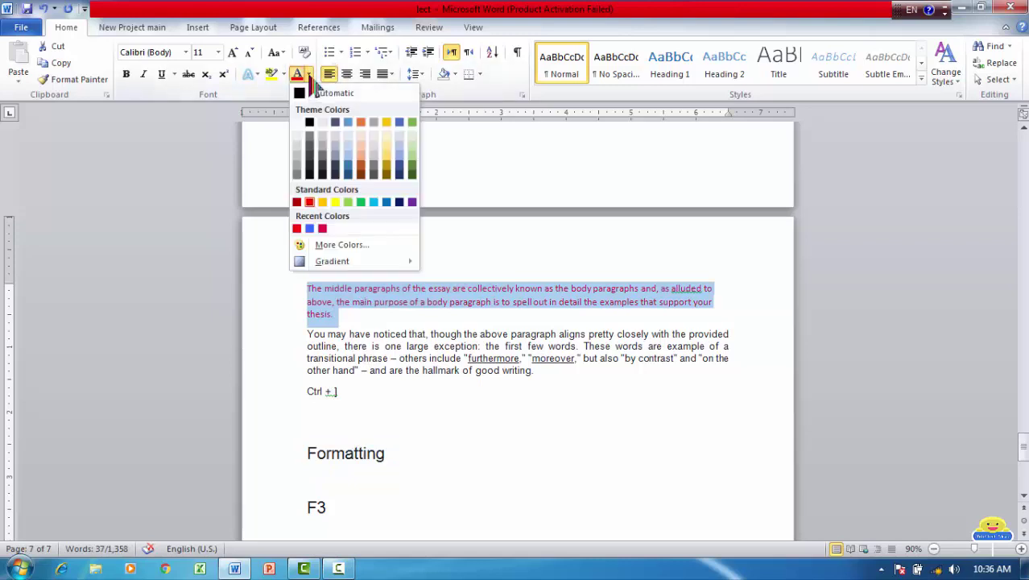
pyautogui.click(311, 133)
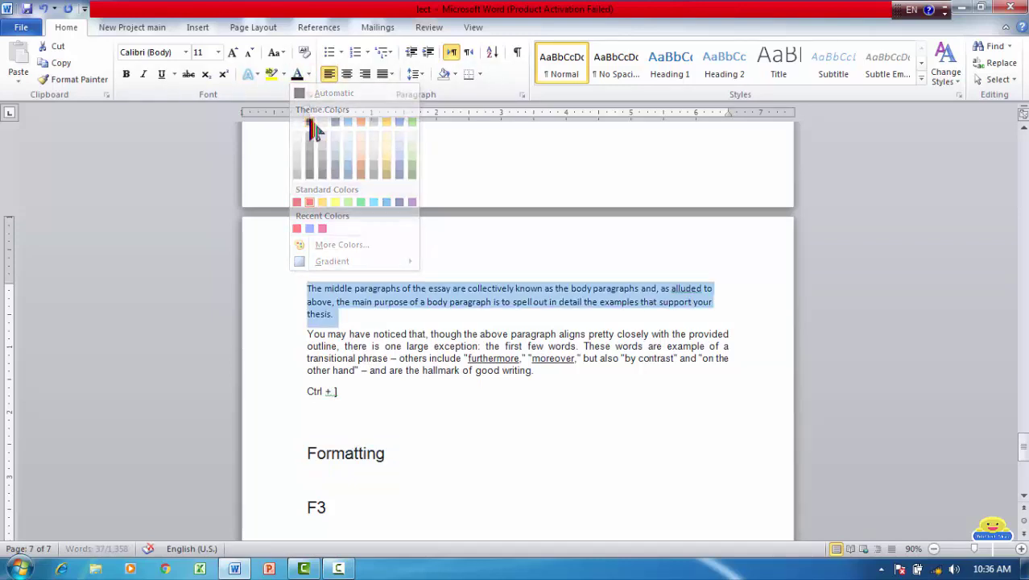
pyautogui.click(274, 53)
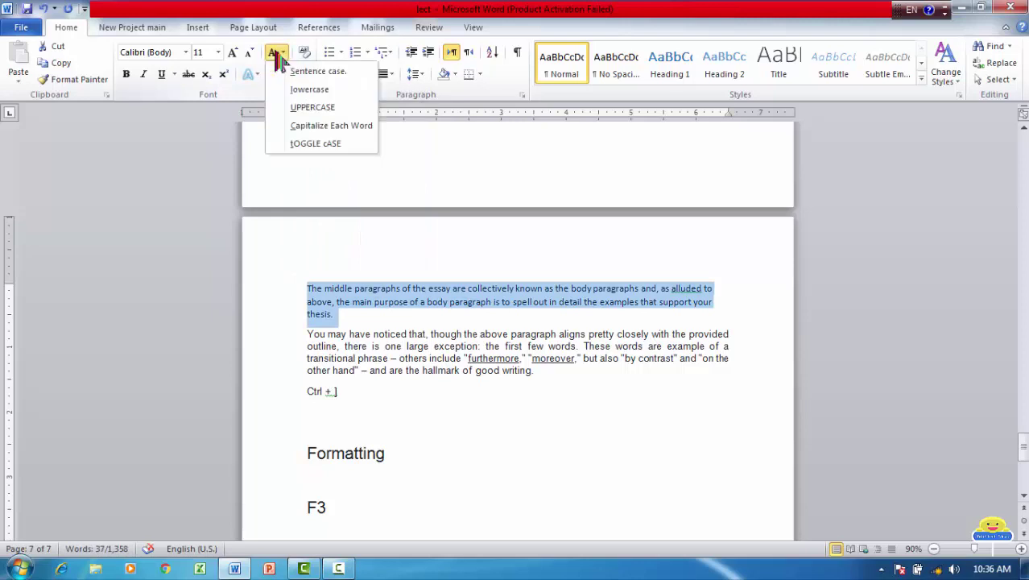
pyautogui.click(328, 127)
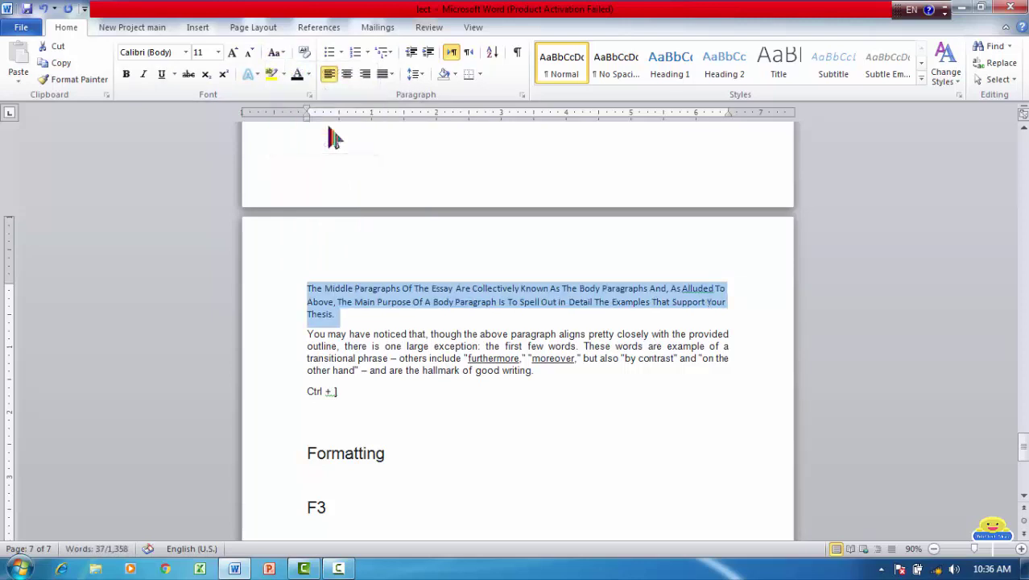
pyautogui.click(415, 304)
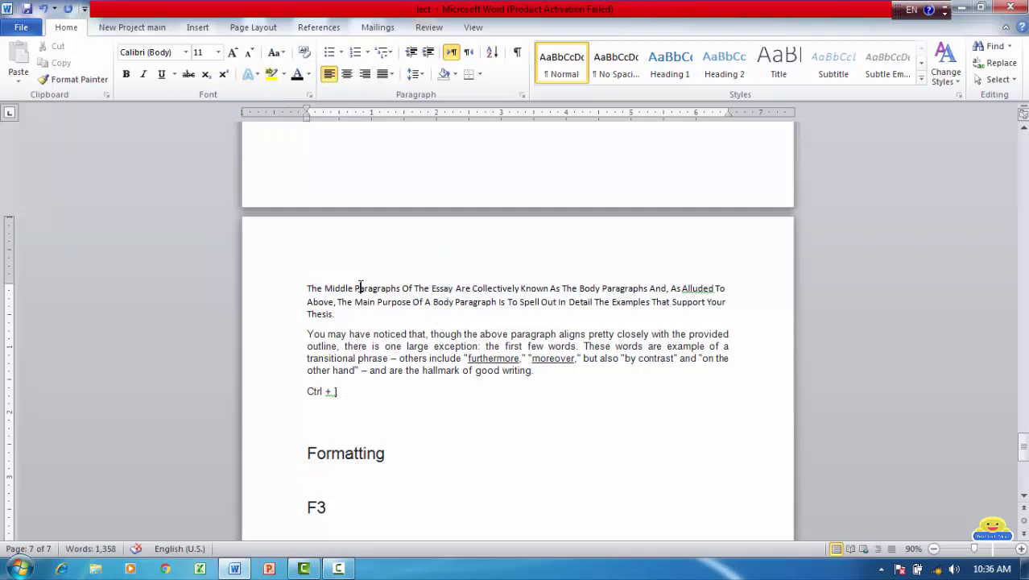
# Step: Enlarge the first paragraph to 17 pt with Ctrl+] and apply Justify Low
pyautogui.click(363, 287)
pyautogui.press('Left')
pyautogui.press('Left')
pyautogui.press('Left')
pyautogui.press('Left')
pyautogui.press('Left')
pyautogui.press('Left')
pyautogui.press('Left')
pyautogui.press('Left')
pyautogui.press('Left')
pyautogui.press('Left')
pyautogui.press('Left')
pyautogui.press('Left')
pyautogui.hotkey('shift', 'Down')
pyautogui.hotkey('shift', 'Down')
pyautogui.hotkey('shift', 'Down')
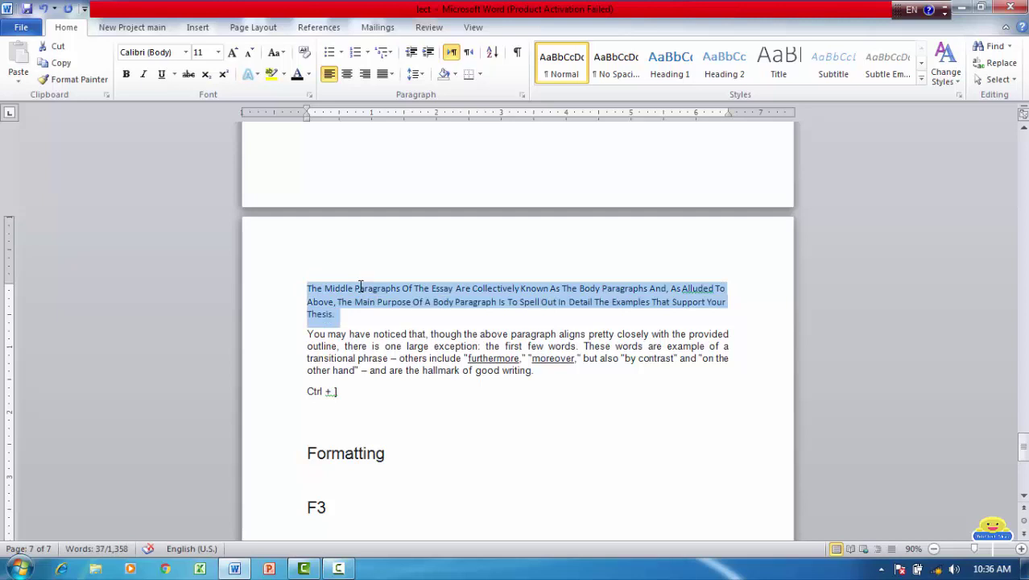
pyautogui.hotkey('ctrl', ']')
pyautogui.hotkey('ctrl', ']')
pyautogui.hotkey('ctrl', ']')
pyautogui.hotkey('ctrl', ']')
pyautogui.hotkey('ctrl', ']')
pyautogui.hotkey('ctrl', ']')
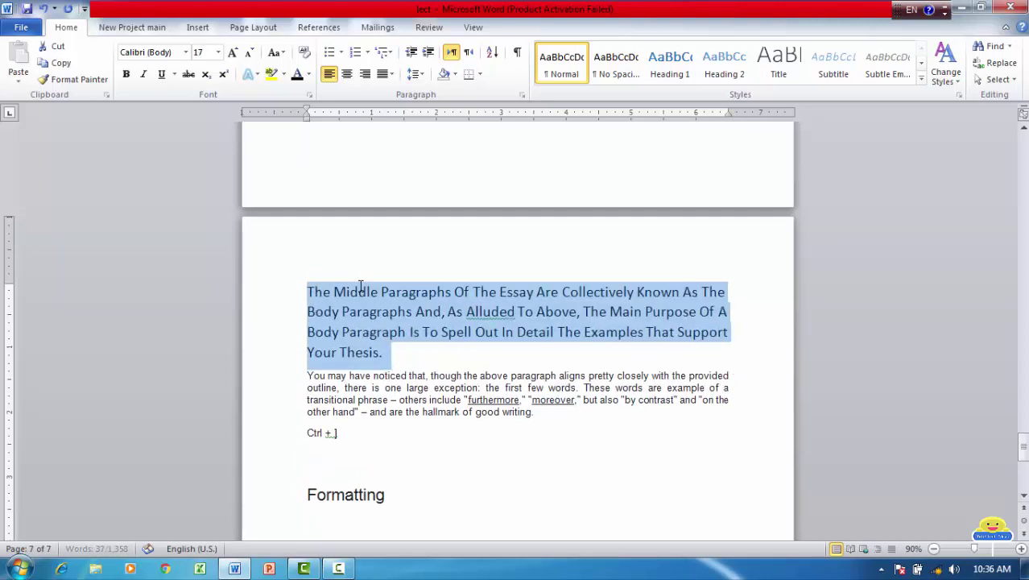
pyautogui.click(386, 74)
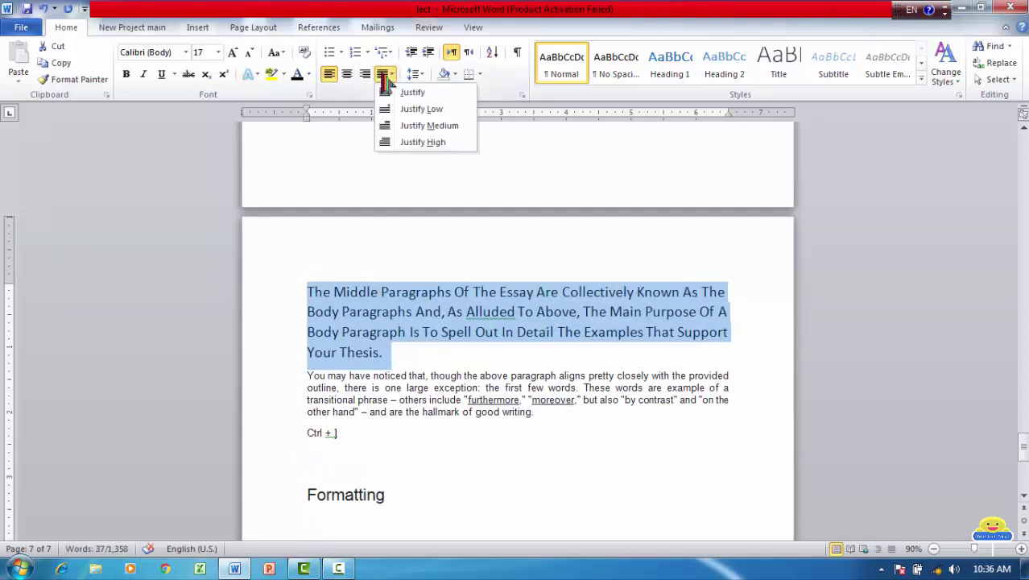
pyautogui.click(412, 106)
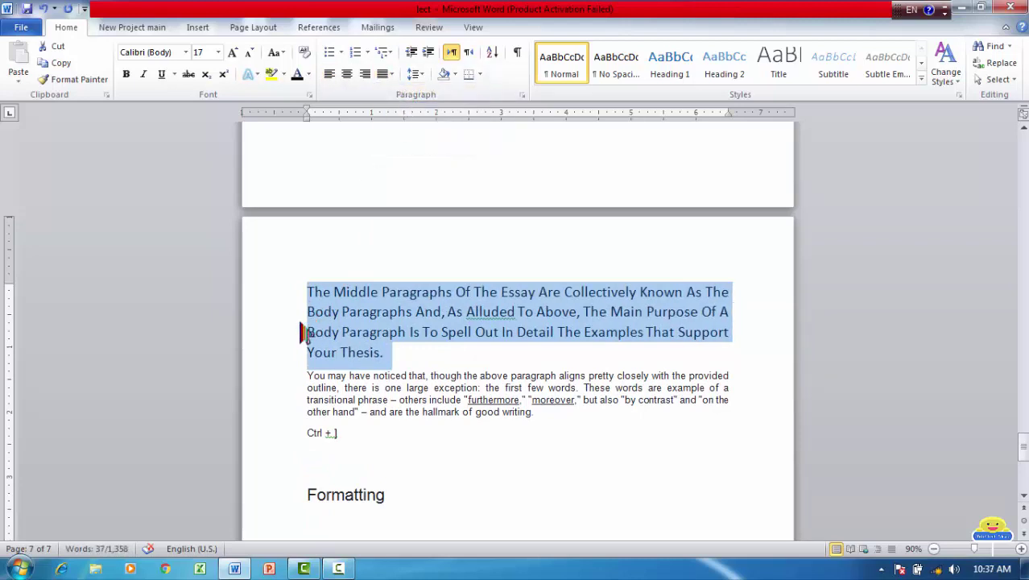
pyautogui.click(333, 316)
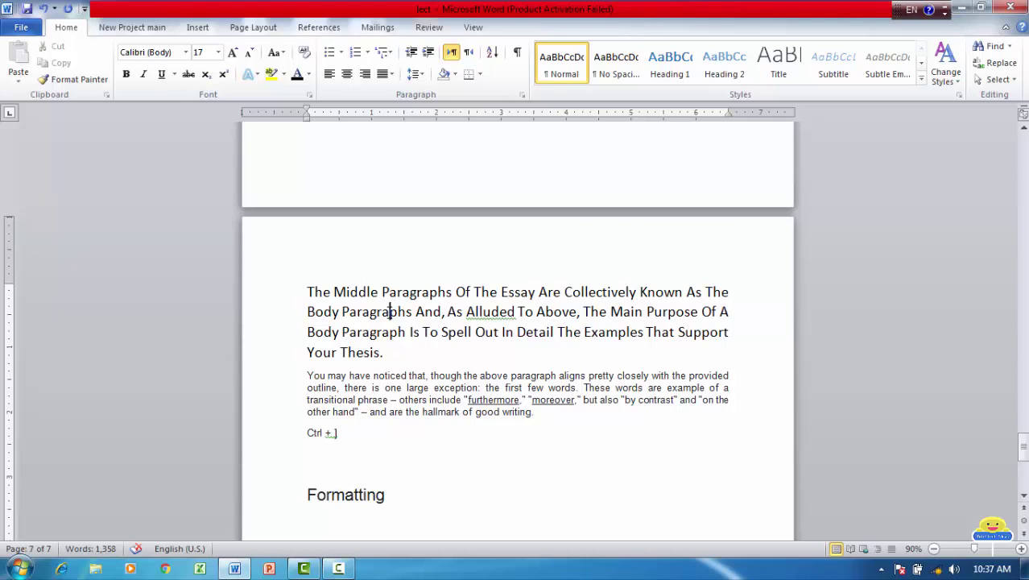
# Step: Apply tOGGLE cASE to the first paragraph so it reads 'tHE mIDDLE pARAGRAPHS'
pyautogui.doubleClick(389, 312)
pyautogui.tripleClick(393, 321)
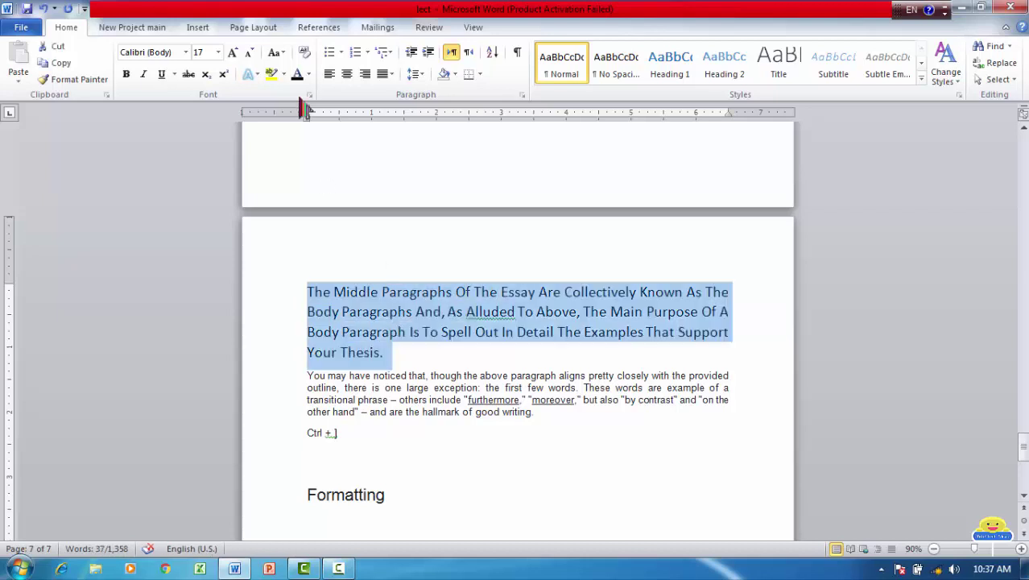
pyautogui.click(282, 56)
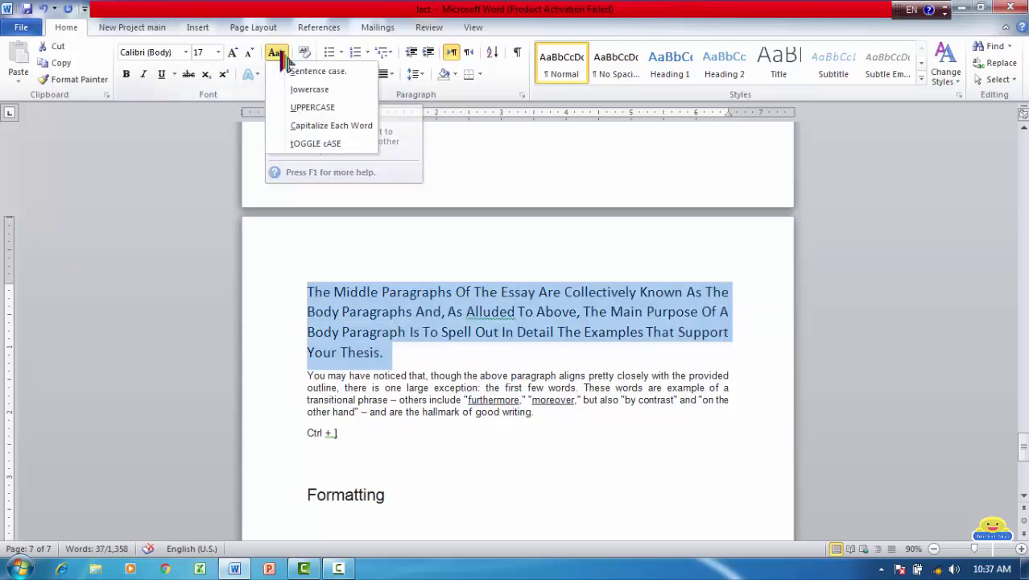
pyautogui.click(317, 145)
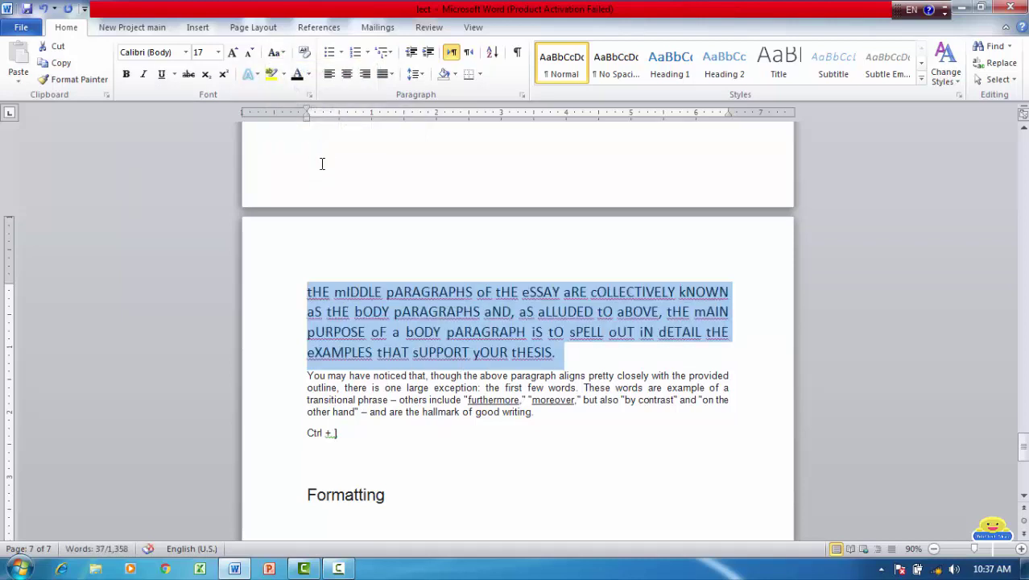
pyautogui.click(345, 316)
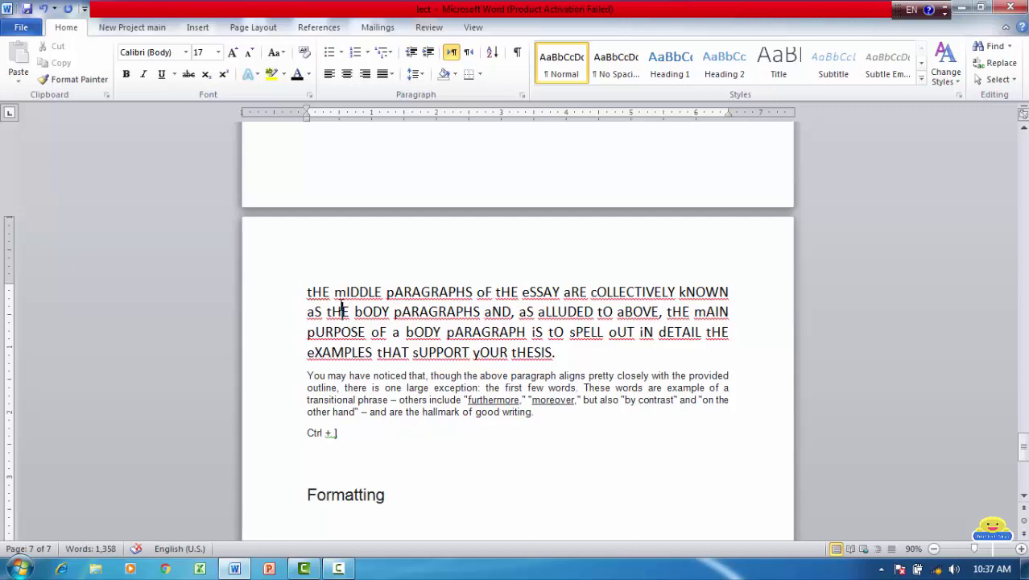
# Step: Apply tOGGLE cASE to the heading so it reads 'fORMATTING'
pyautogui.doubleClick(334, 493)
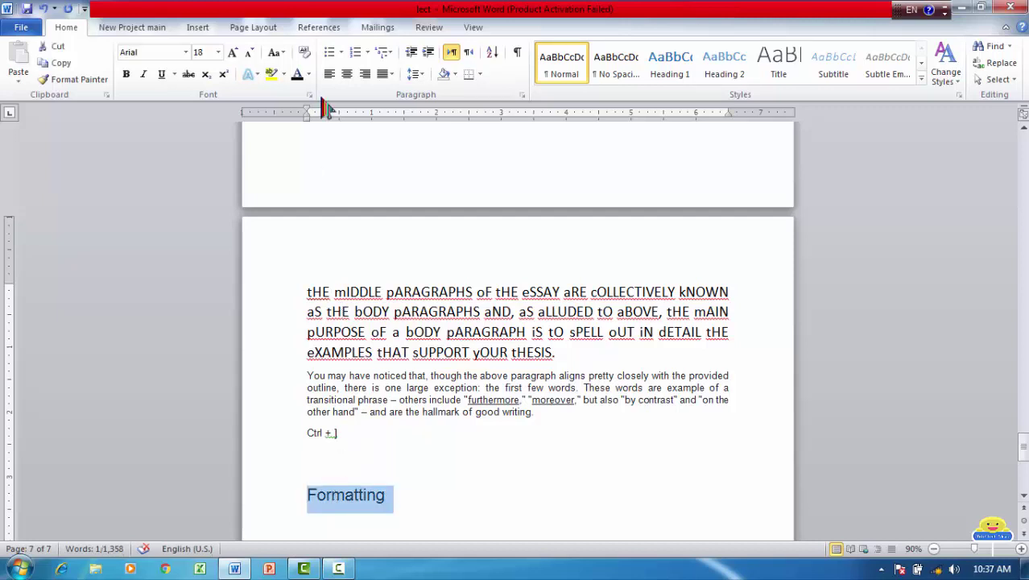
pyautogui.click(275, 52)
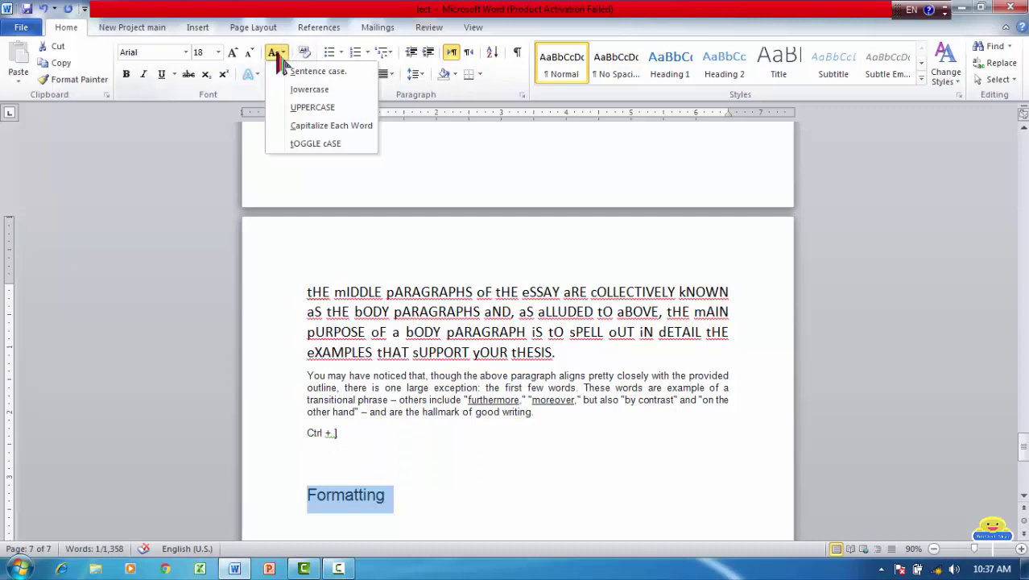
pyautogui.click(314, 147)
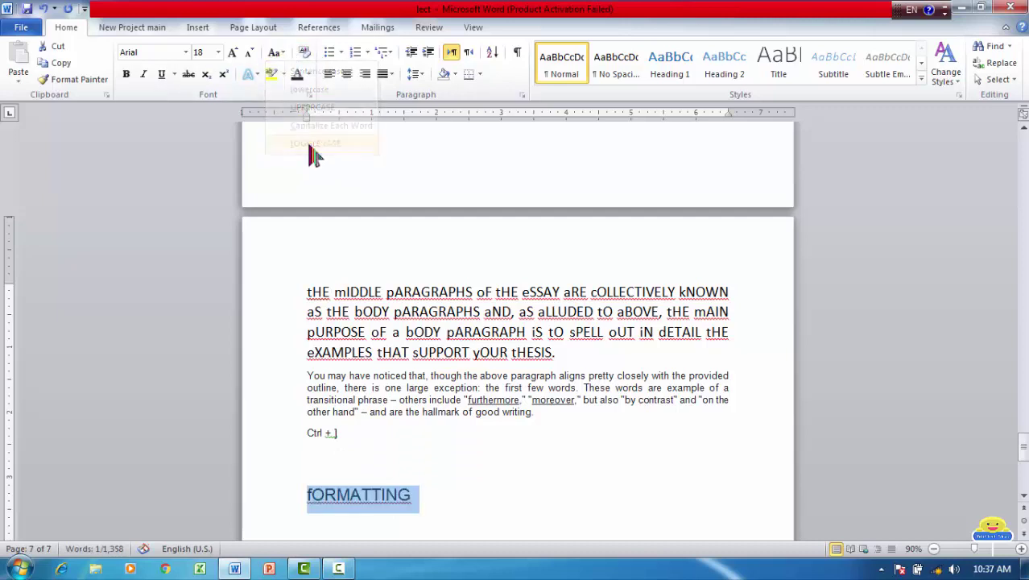
pyautogui.click(376, 509)
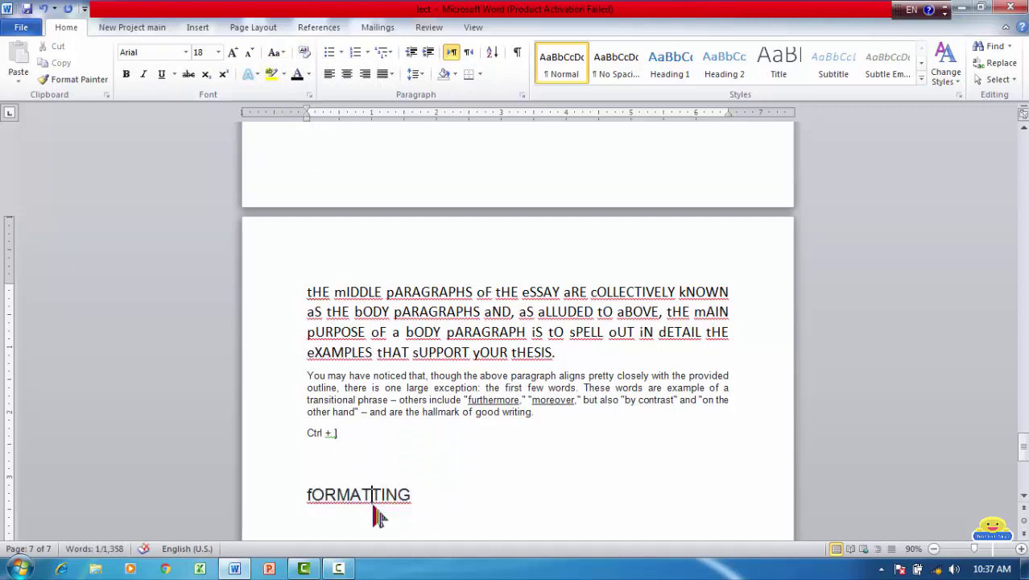
pyautogui.click(313, 495)
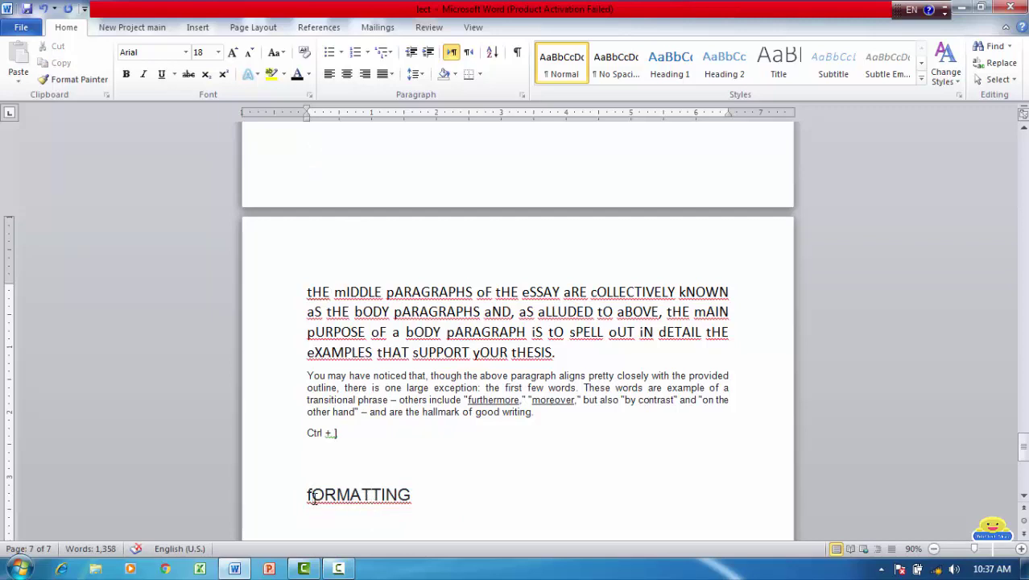
# Step: Undo both case inversions, then cycle the paragraph with Shift+F3 and all caps until it is lowercase
pyautogui.hotkey('ctrl', 'z')
pyautogui.hotkey('ctrl', 'z')
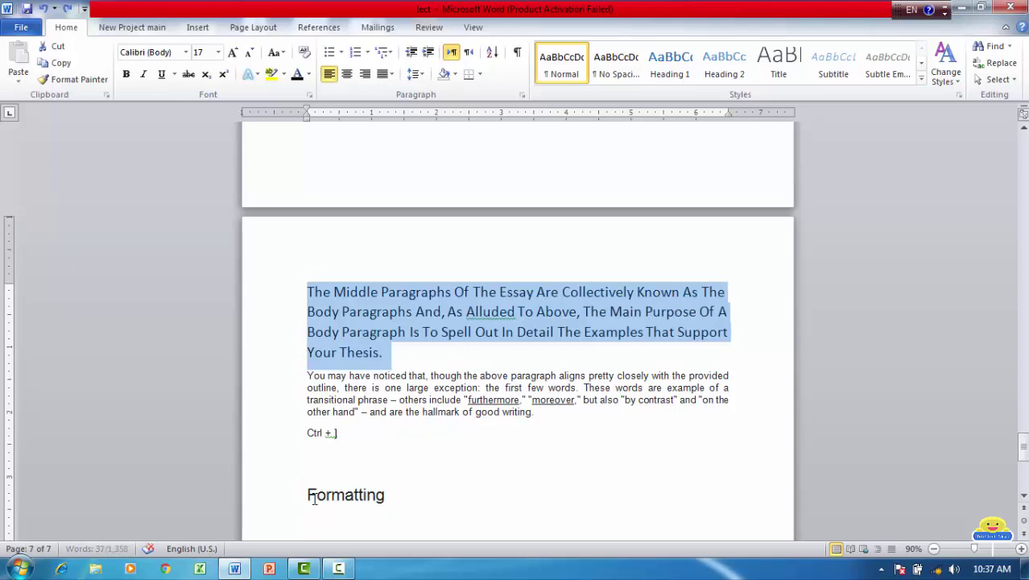
pyautogui.hotkey('ctrl', 'z')
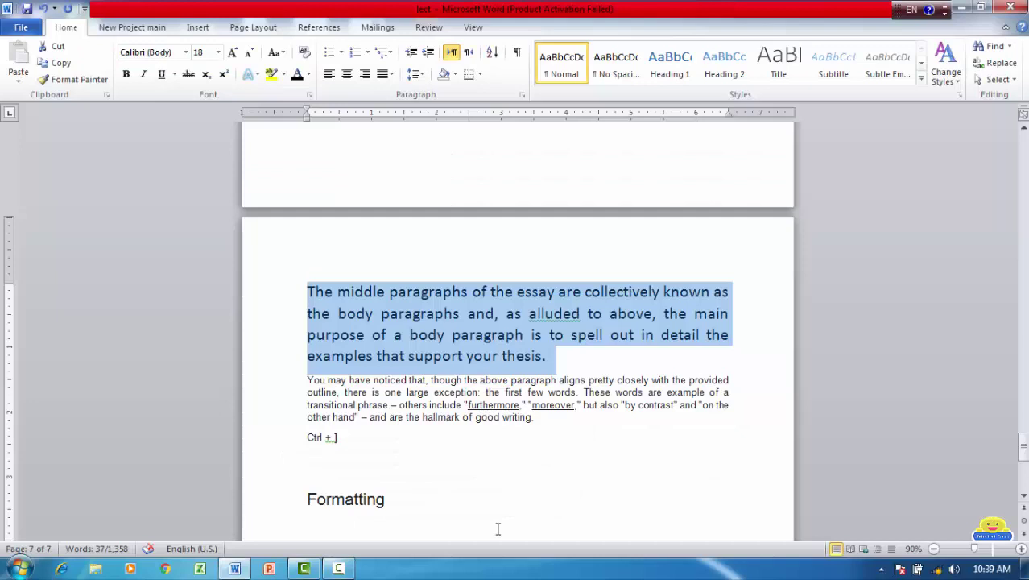
pyautogui.hotkey('shift', 'F3')
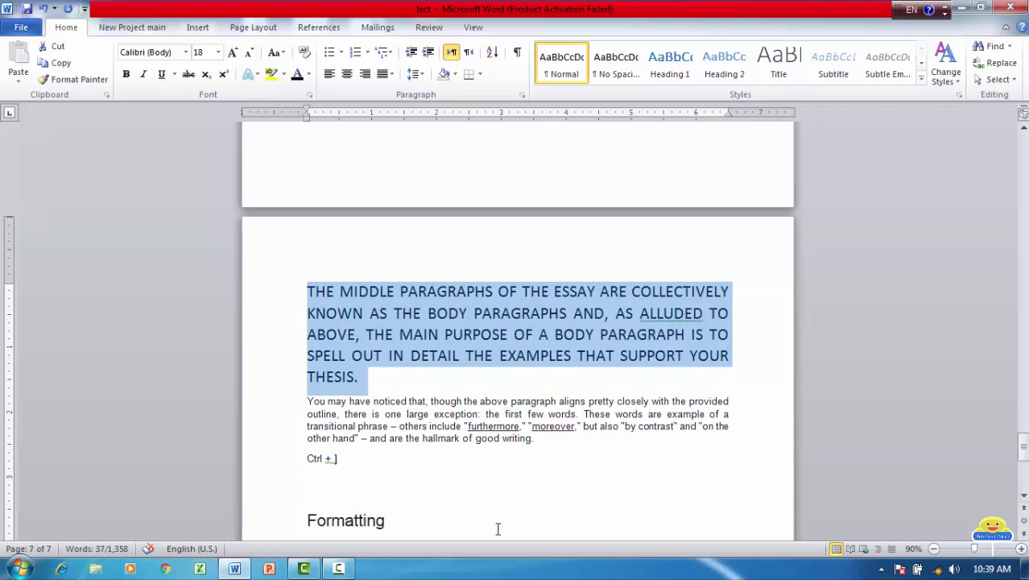
pyautogui.hotkey('shift', 'F3')
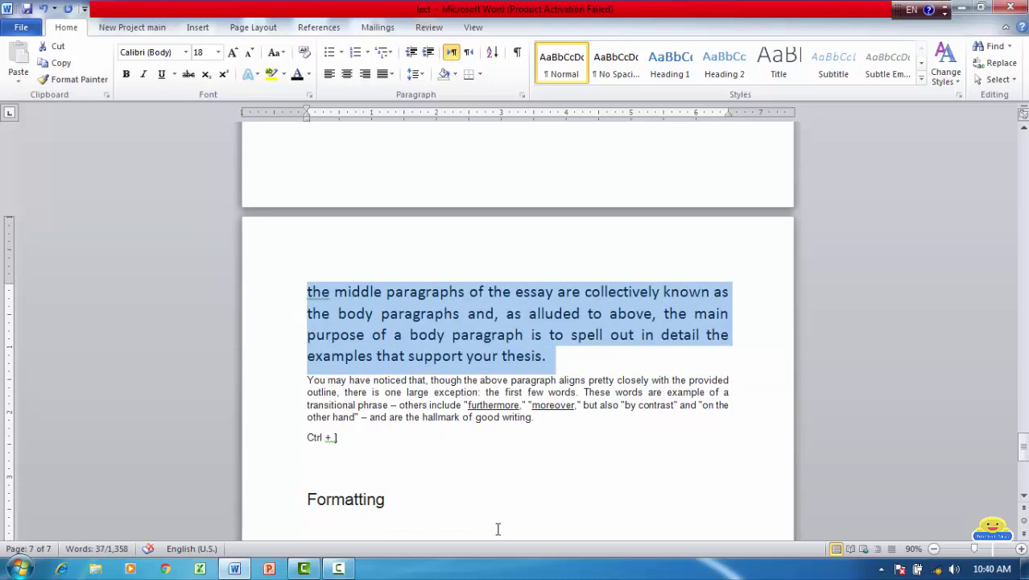
pyautogui.hotkey('shift', 'F3')
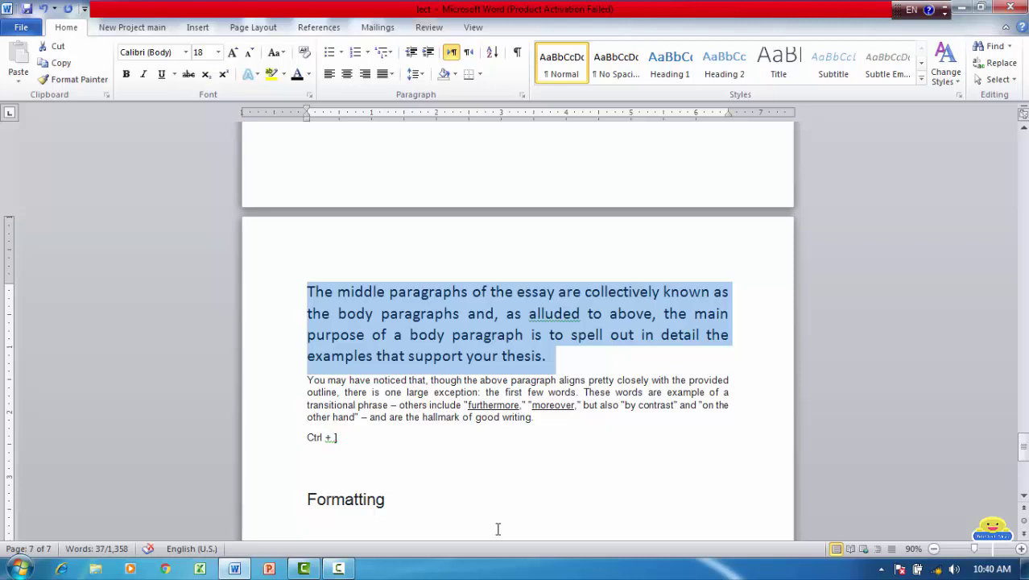
pyautogui.hotkey('ctrl', 'shift', 'a')
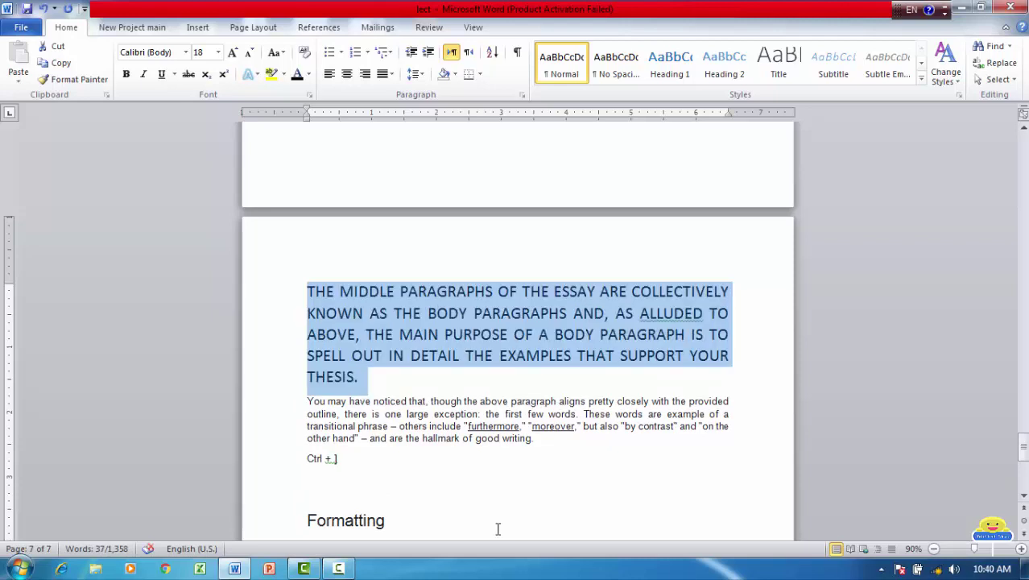
pyautogui.hotkey('shift', 'F3')
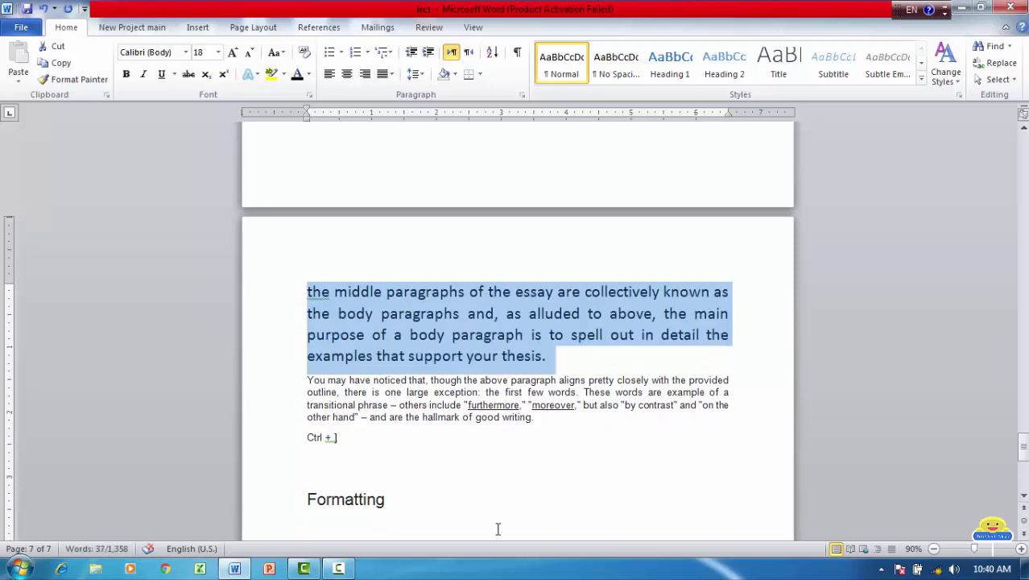
pyautogui.click(629, 321)
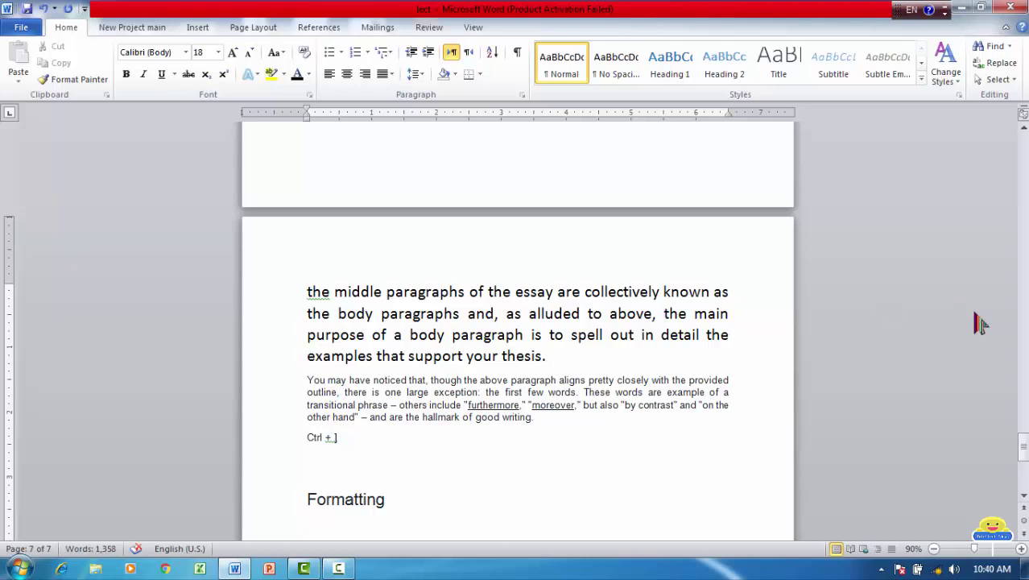
# Step: Replace the comma after 'above' with a period and apply sentence case to the paragraph
pyautogui.press('BackSpace')
pyautogui.press('BackSpace')
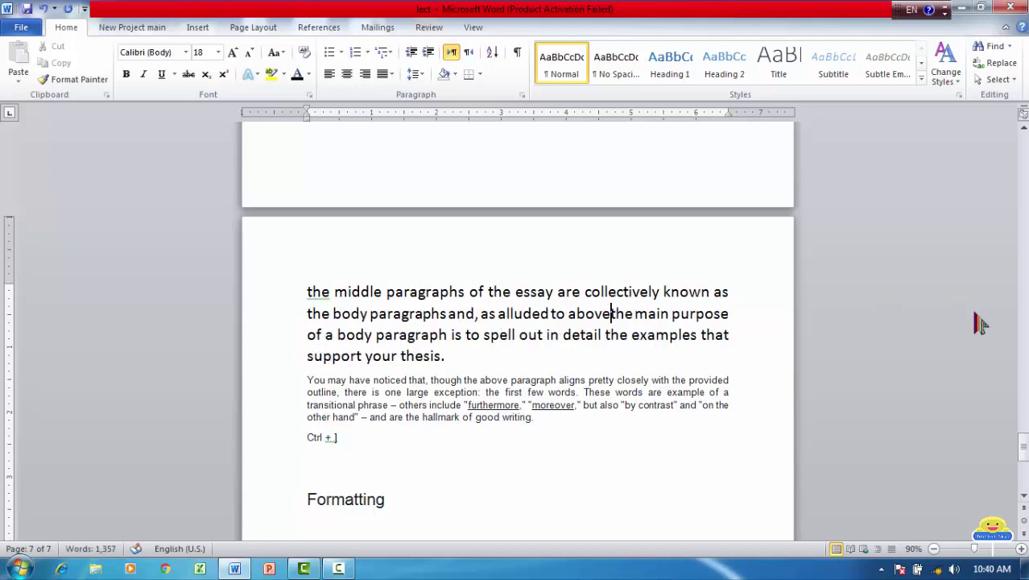
pyautogui.write('.')
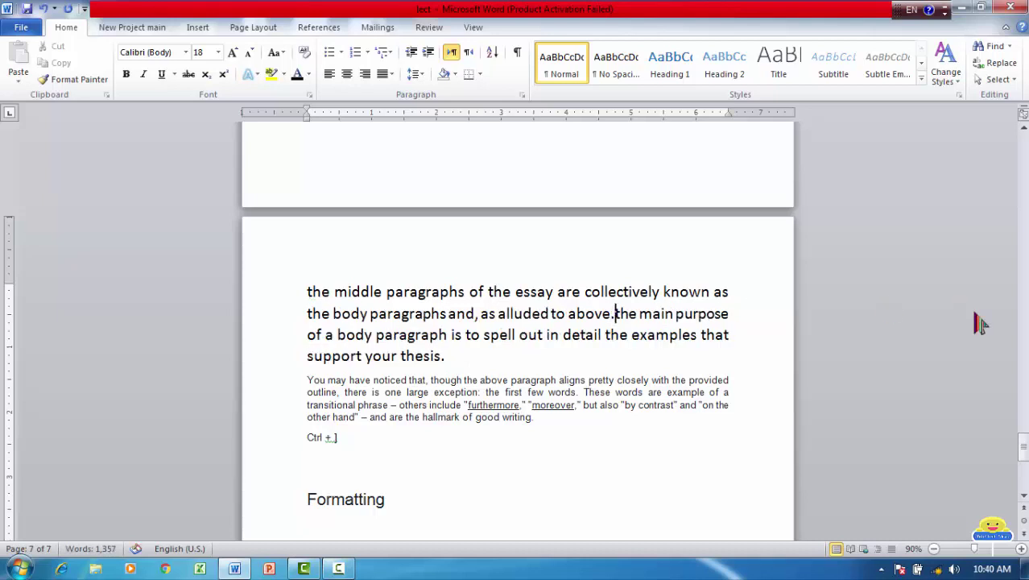
pyautogui.tripleClick(586, 314)
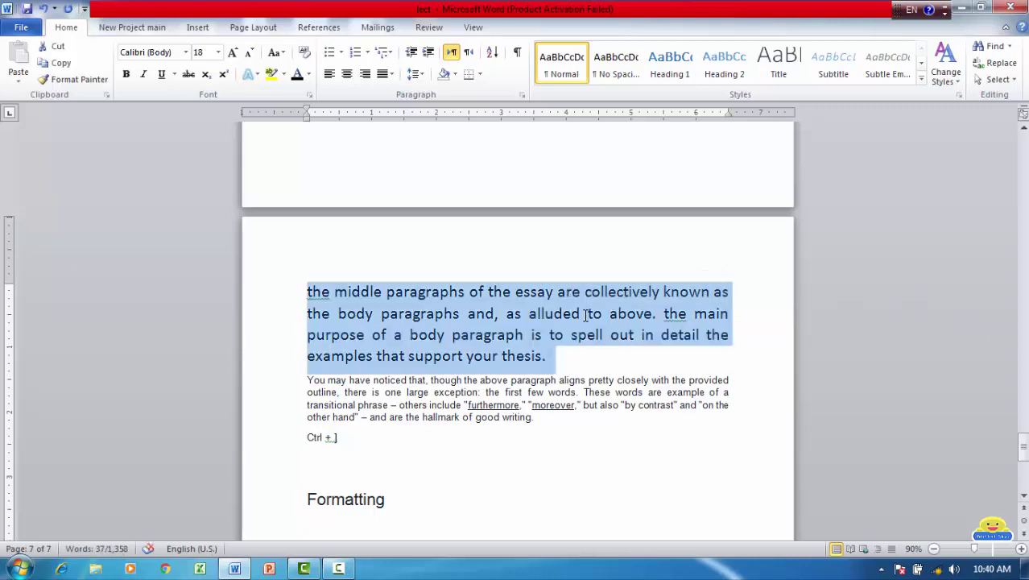
pyautogui.hotkey('shift', 'F3')
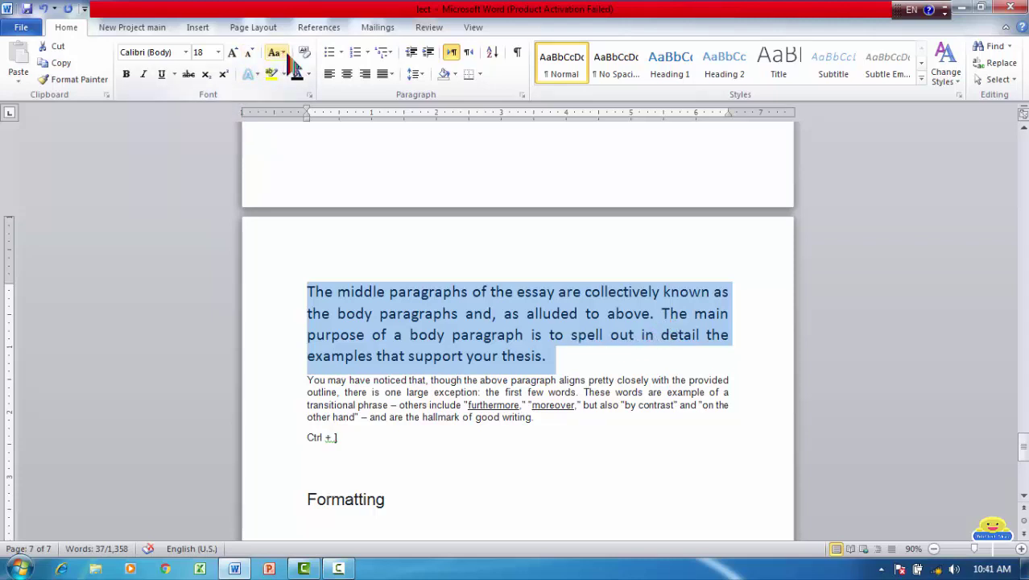
pyautogui.click(278, 54)
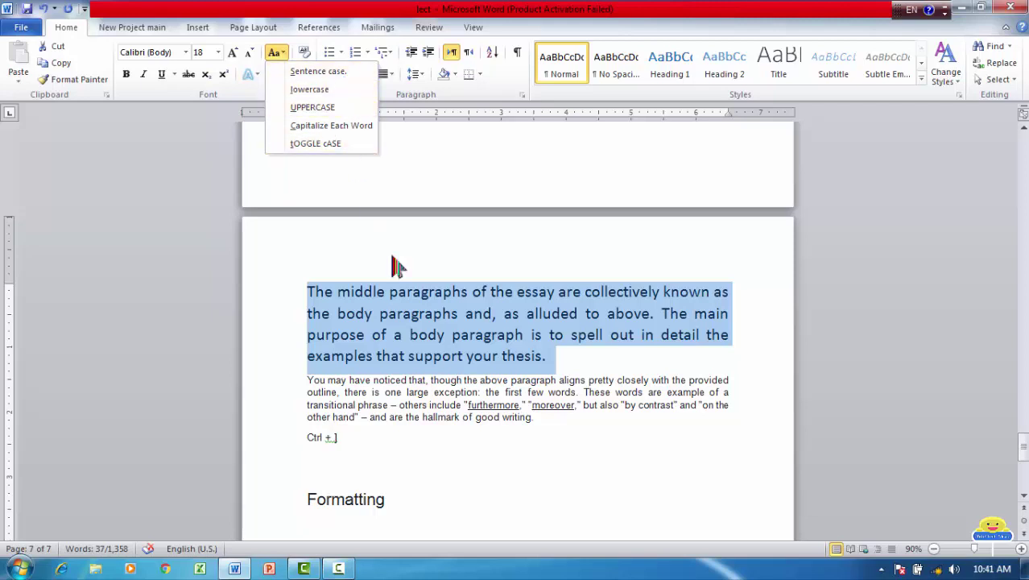
pyautogui.click(390, 331)
pyautogui.doubleClick(387, 318)
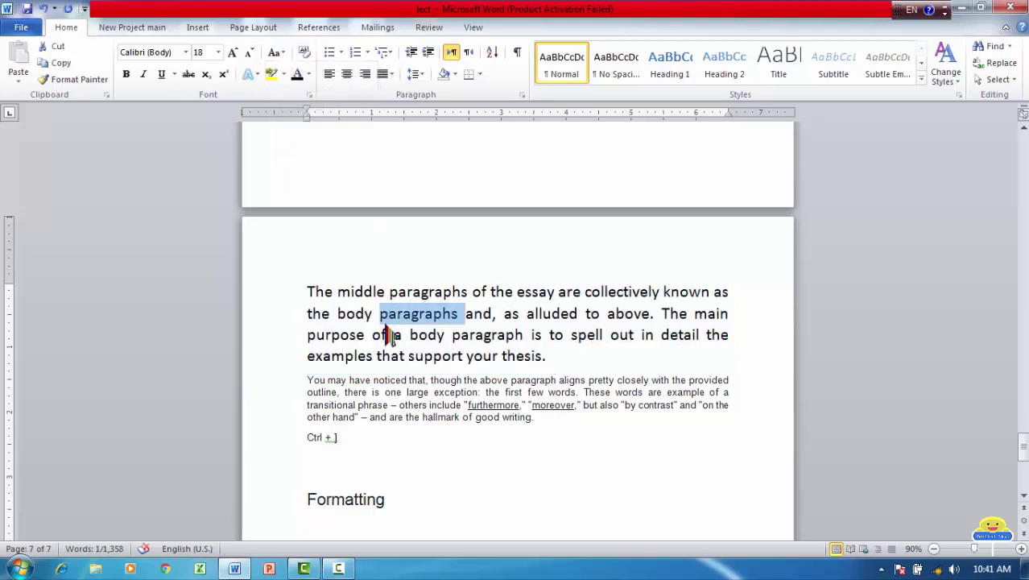
pyautogui.tripleClick(391, 333)
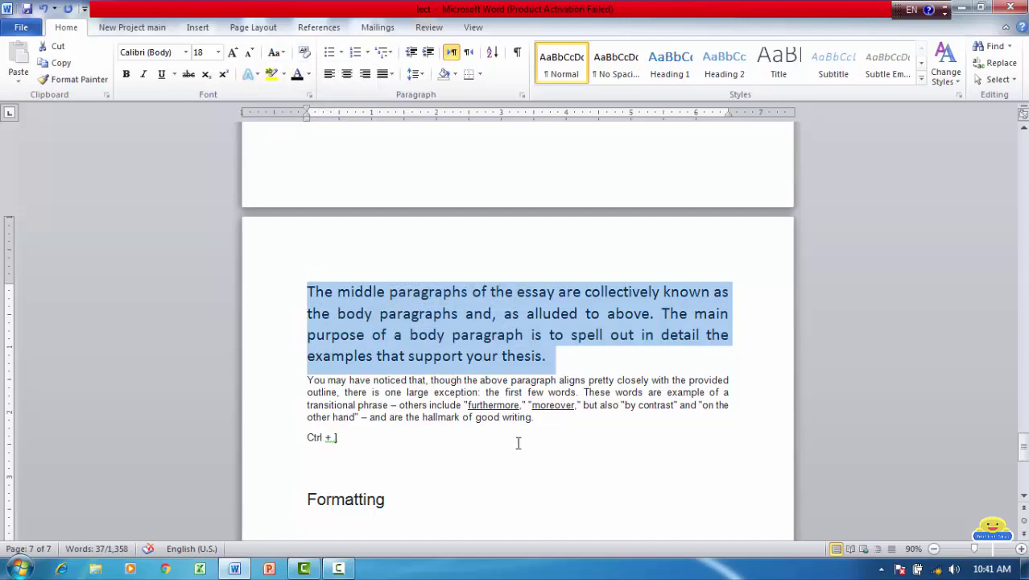
pyautogui.hotkey('ctrl', 'shift', 'a')
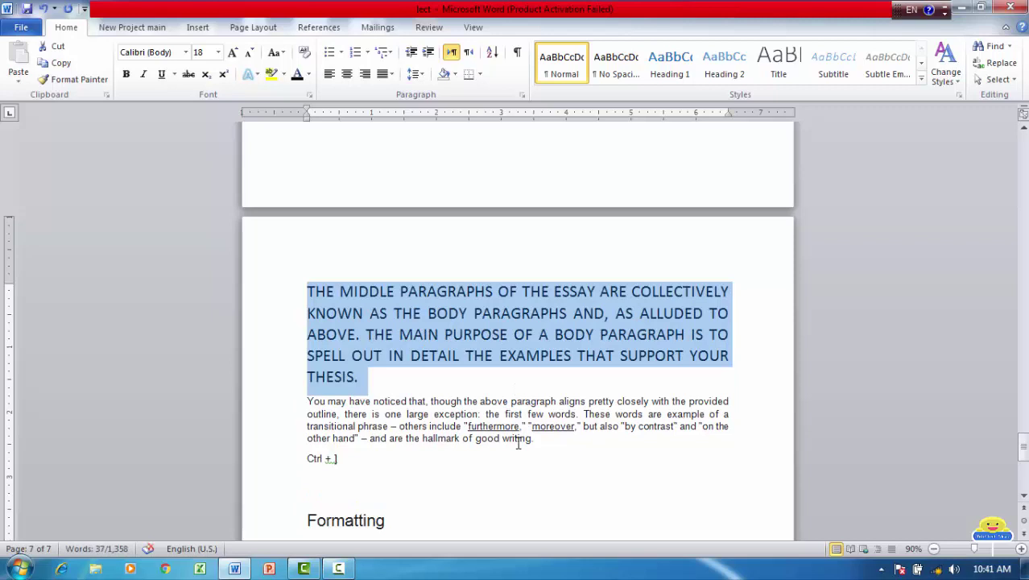
pyautogui.hotkey('shift', 'F3')
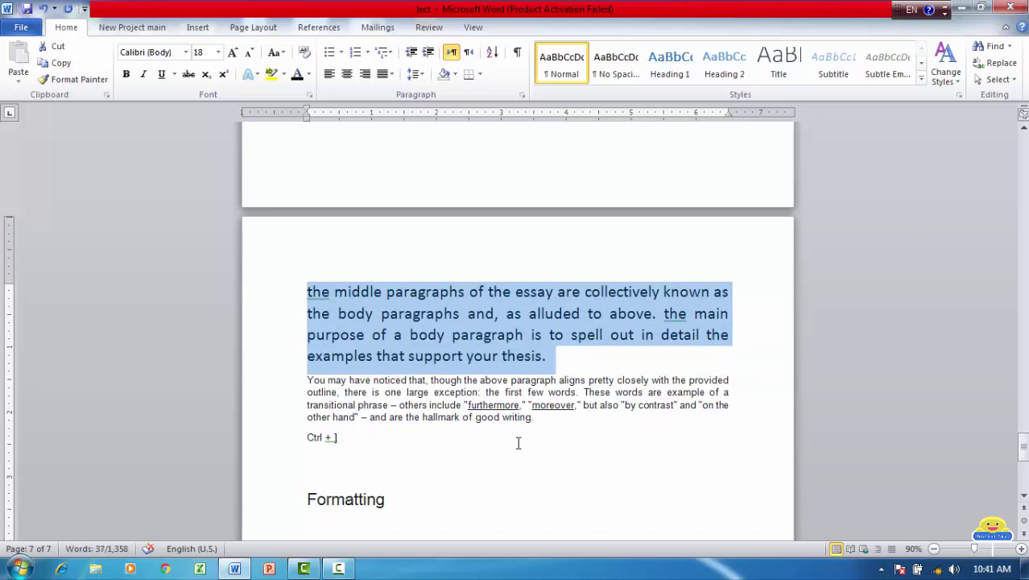
pyautogui.hotkey('shift', 'F3')
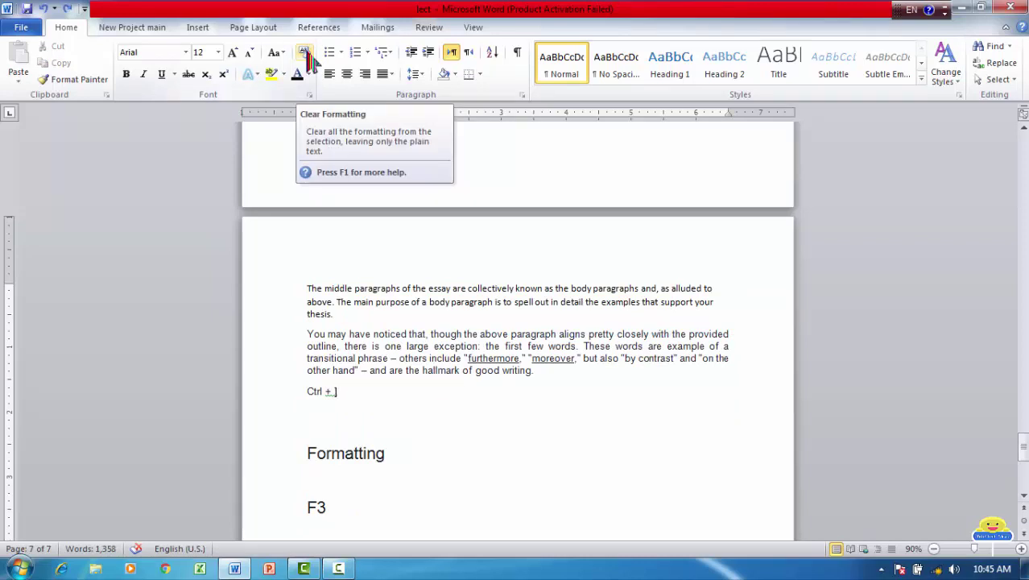
# Step: Make the first body paragraph bold and the second paragraph italic
pyautogui.write(']')
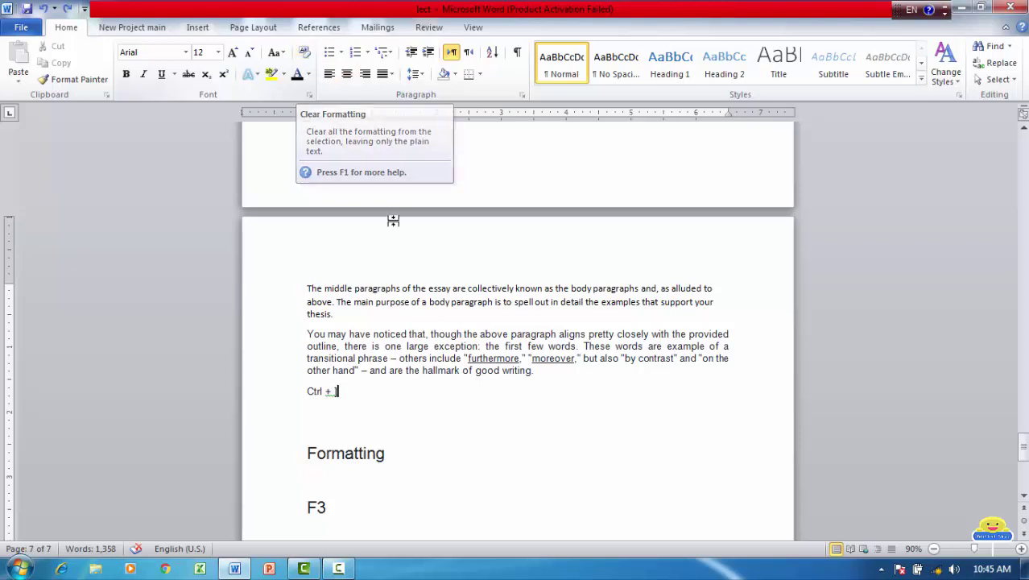
pyautogui.tripleClick(371, 306)
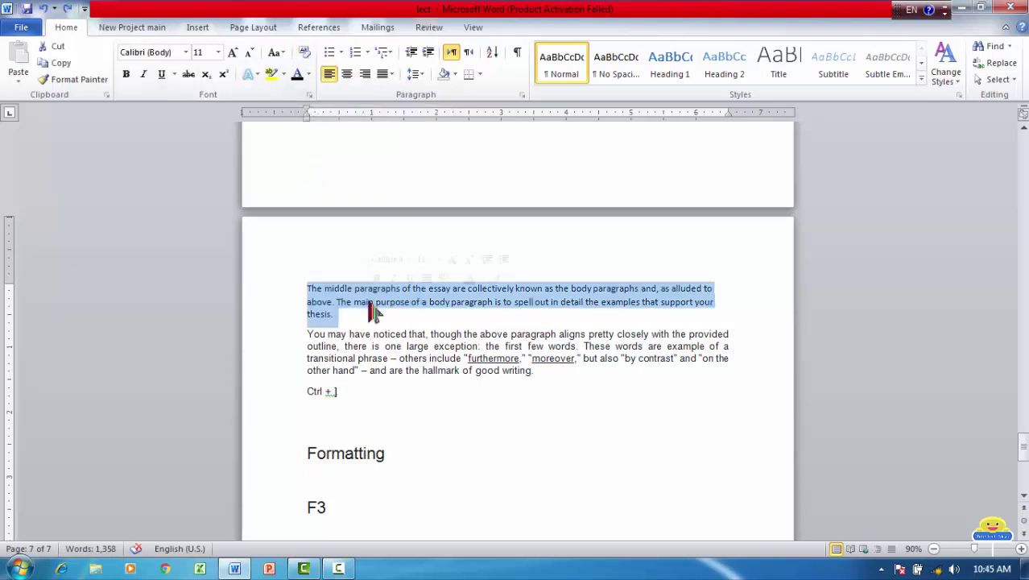
pyautogui.hotkey('ctrl', 'b')
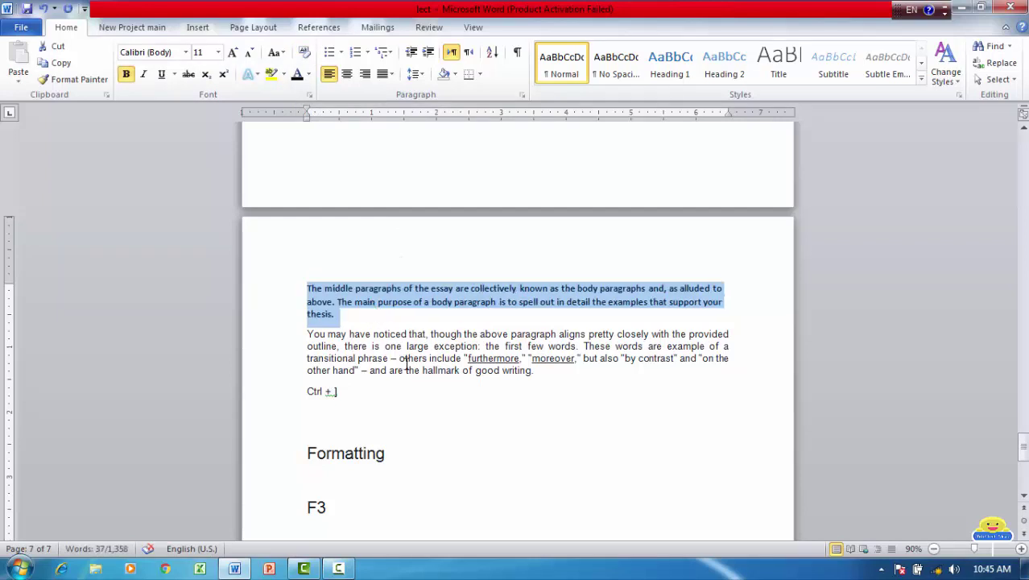
pyautogui.tripleClick(407, 366)
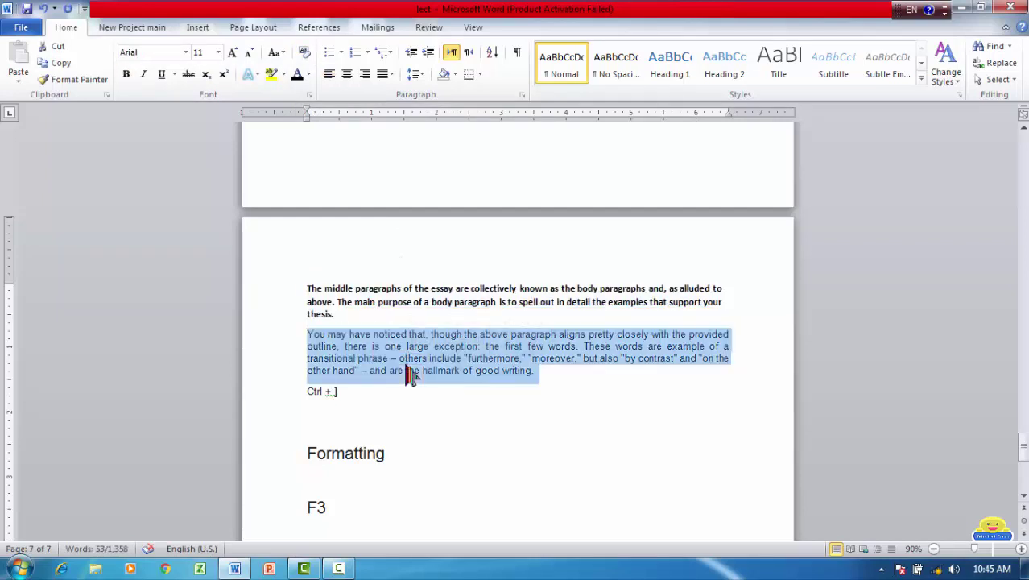
pyautogui.hotkey('ctrl', 'i')
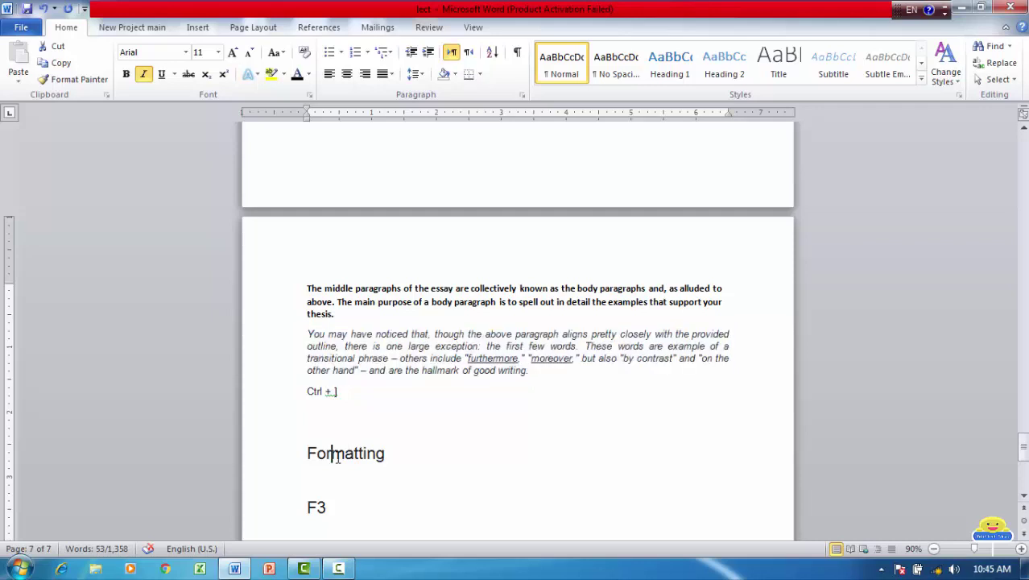
# Step: Put the Formatting heading in all capitals as FORMATTING
pyautogui.tripleClick(335, 455)
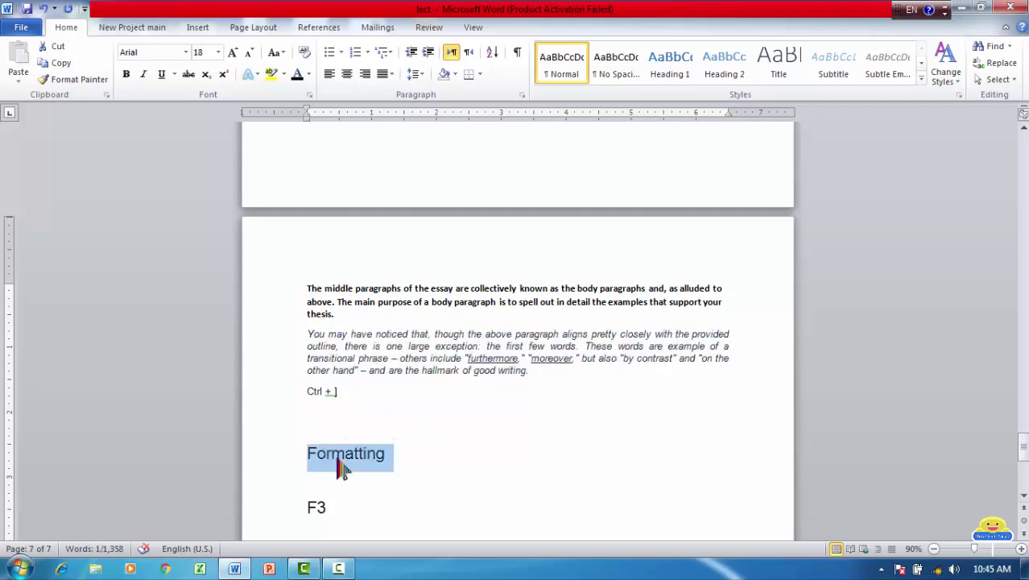
pyautogui.hotkey('shift', 'F3')
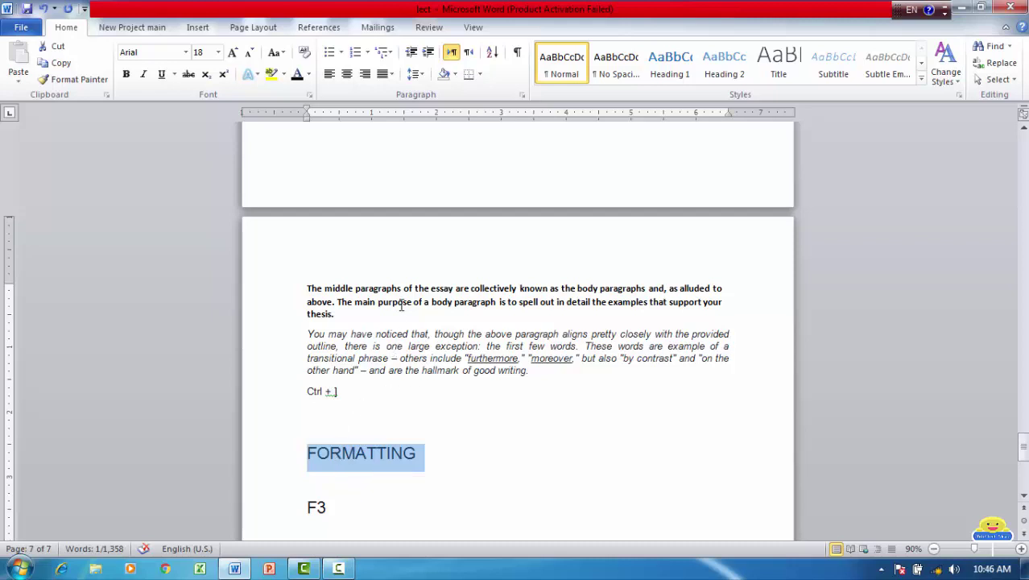
pyautogui.tripleClick(396, 288)
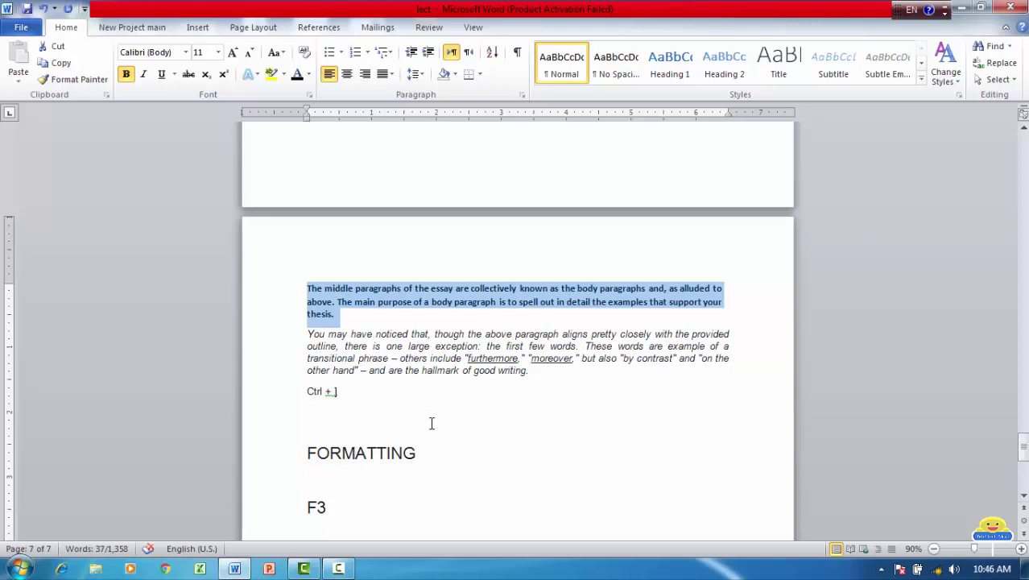
pyautogui.click(427, 424)
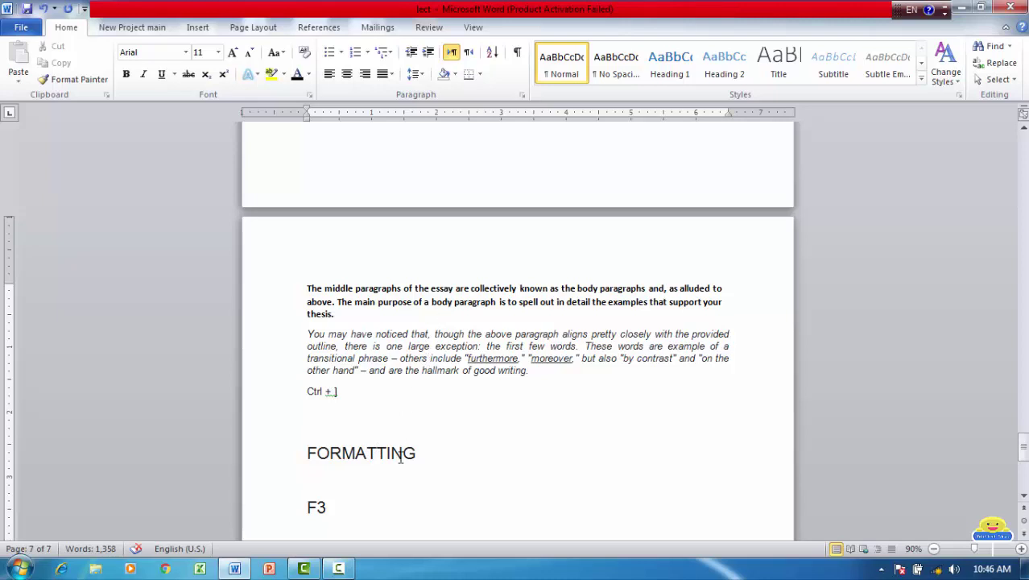
pyautogui.doubleClick(400, 456)
pyautogui.hotkey('shift', 'F3')
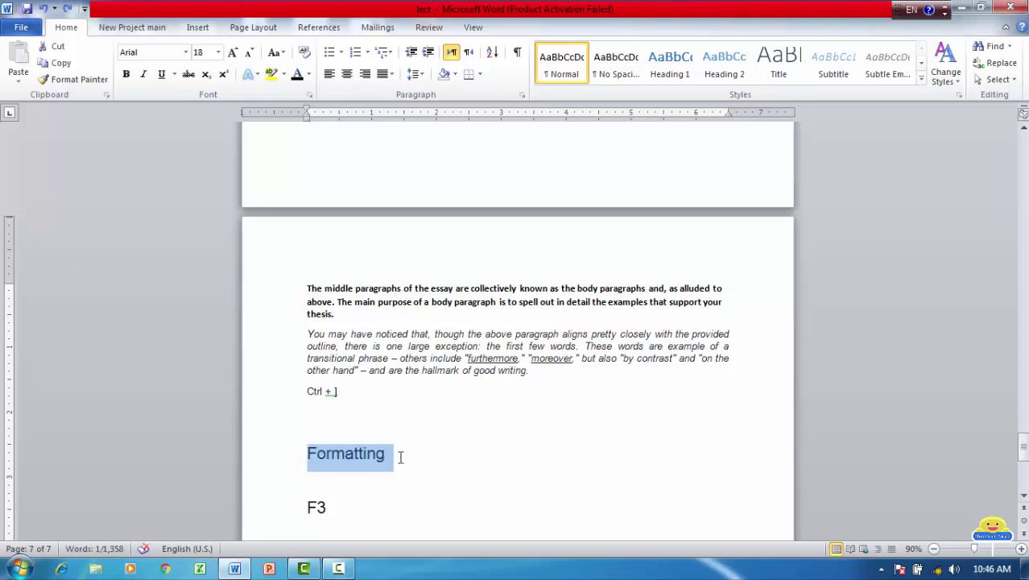
pyautogui.click(330, 469)
pyautogui.hotkey('ctrl', 'z')
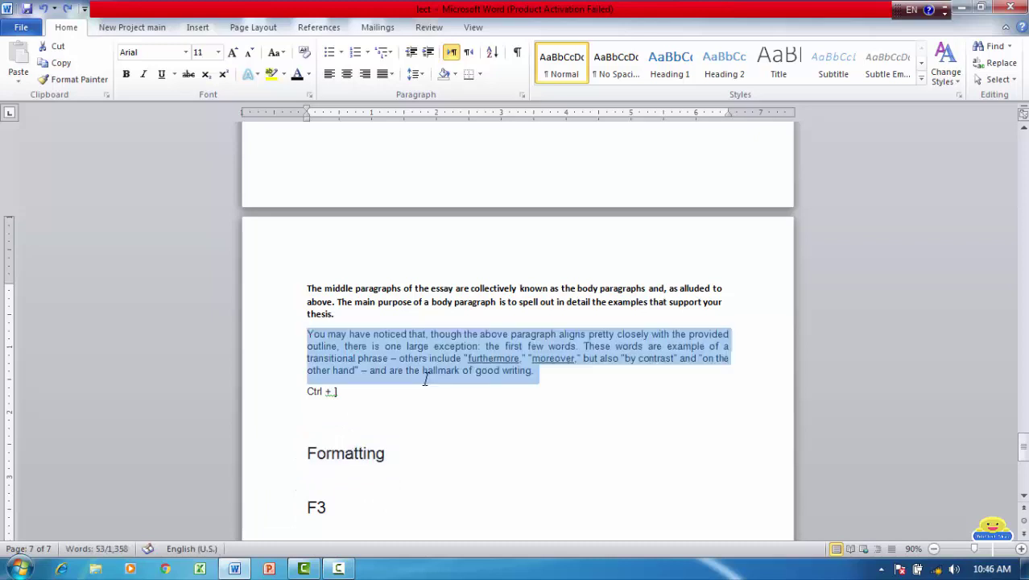
pyautogui.hotkey('ctrl', 'z')
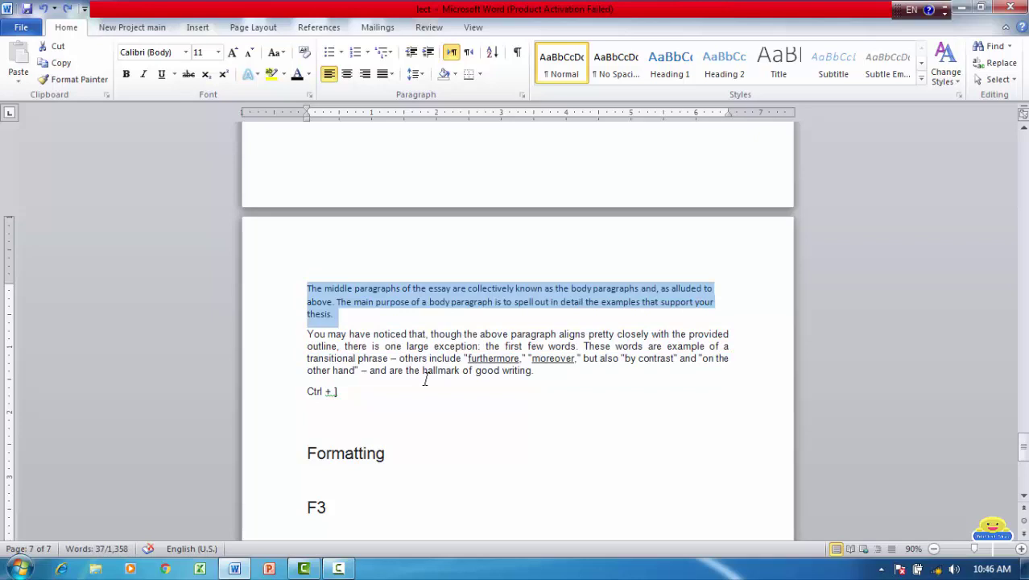
pyautogui.hotkey('ctrl', 'y')
pyautogui.hotkey('ctrl', 'y')
pyautogui.hotkey('ctrl', 'y')
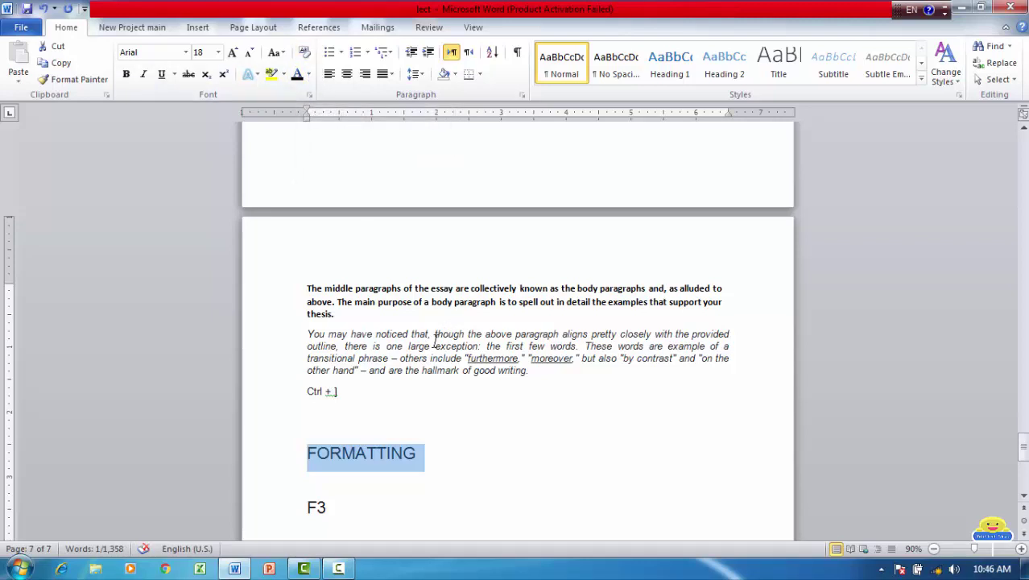
pyautogui.doubleClick(442, 346)
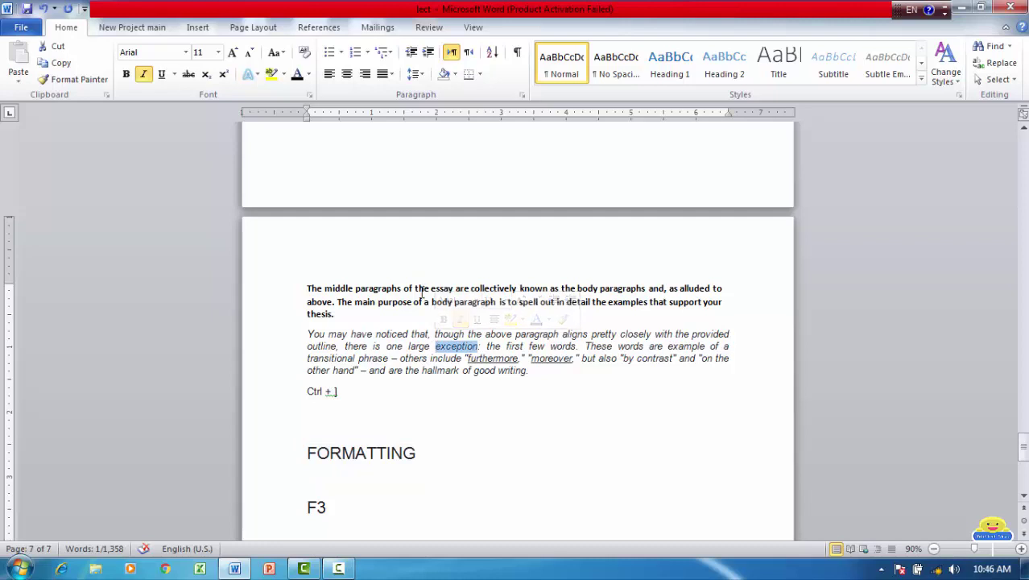
pyautogui.doubleClick(420, 289)
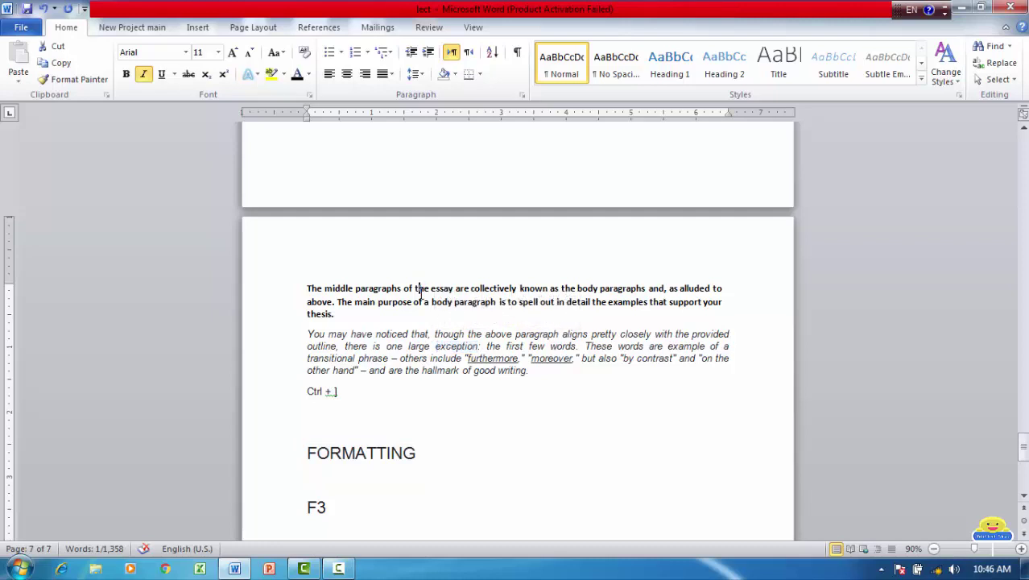
pyautogui.tripleClick(421, 290)
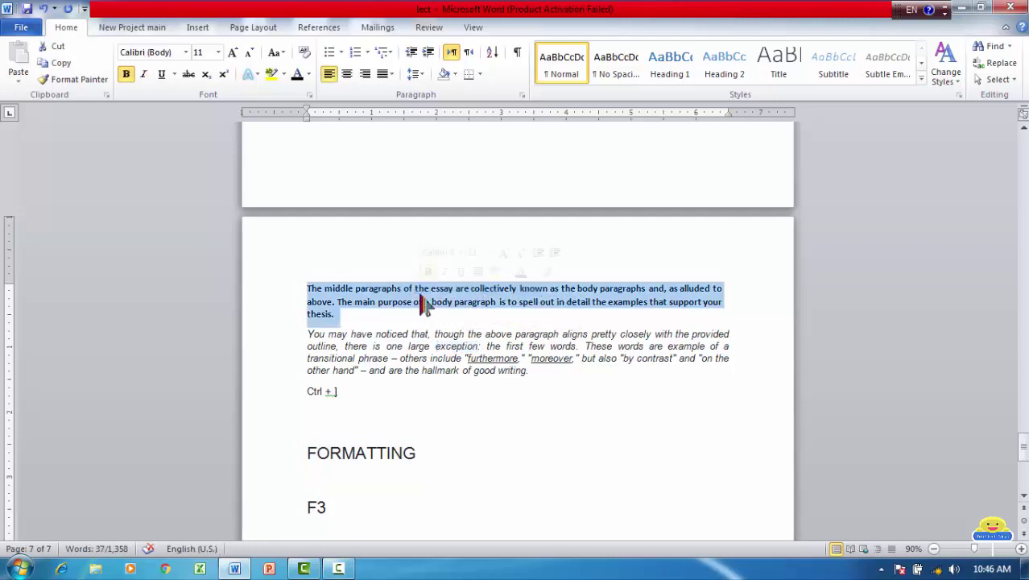
# Step: Clear the first paragraph's bold, highlight the second paragraph yellow, and clear its Arial italic formatting
pyautogui.click(309, 57)
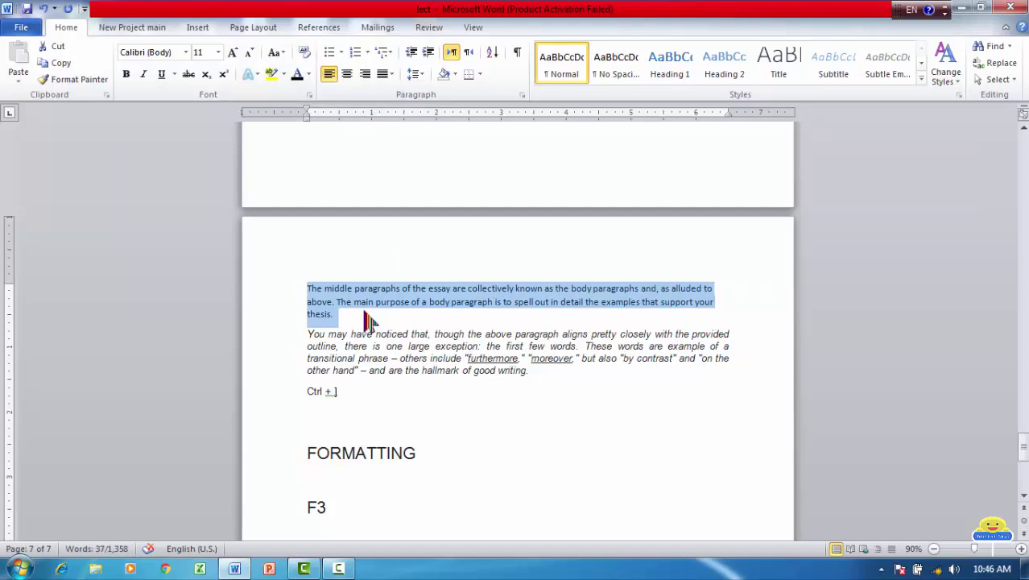
pyautogui.tripleClick(346, 370)
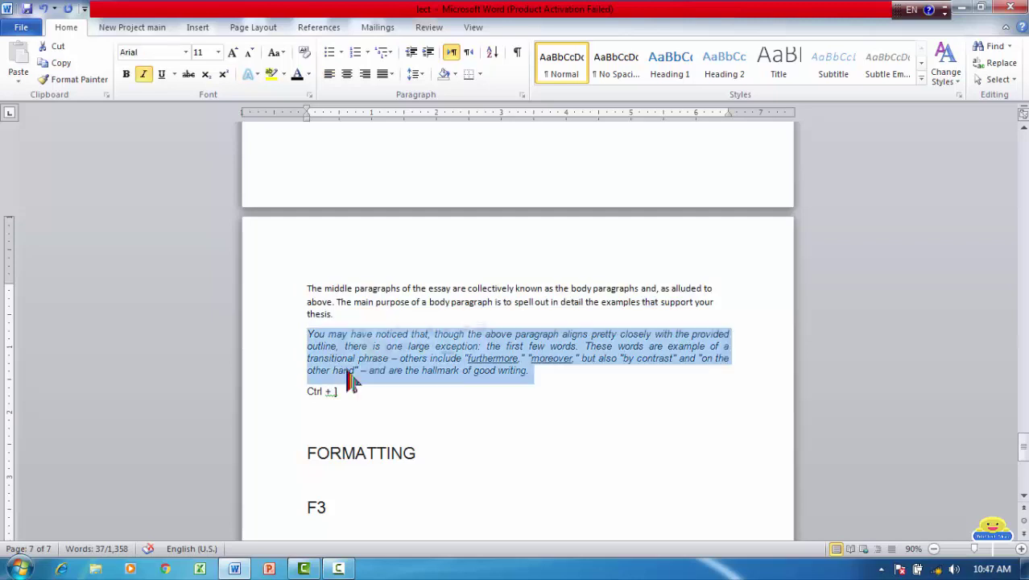
pyautogui.click(272, 73)
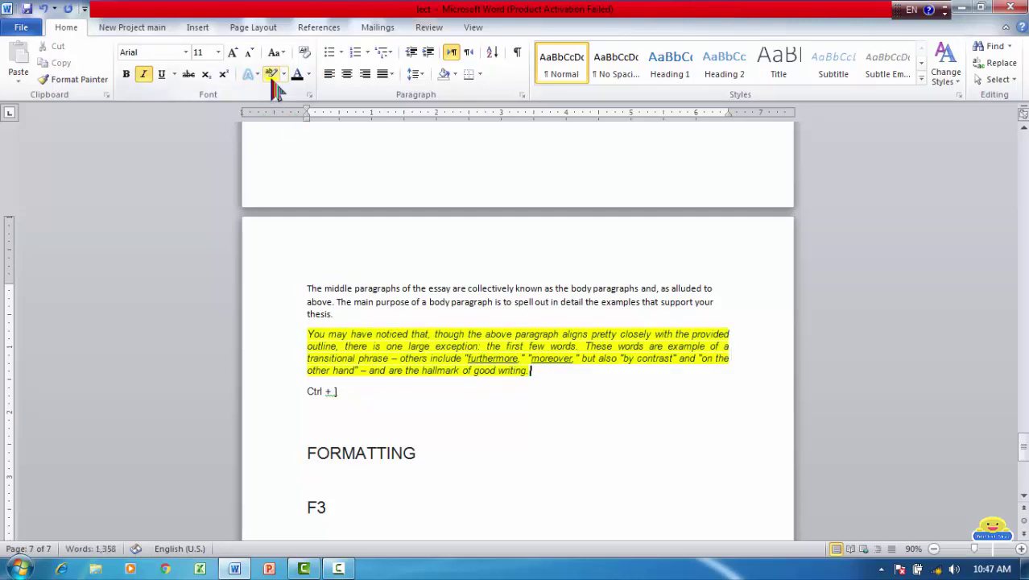
pyautogui.tripleClick(402, 356)
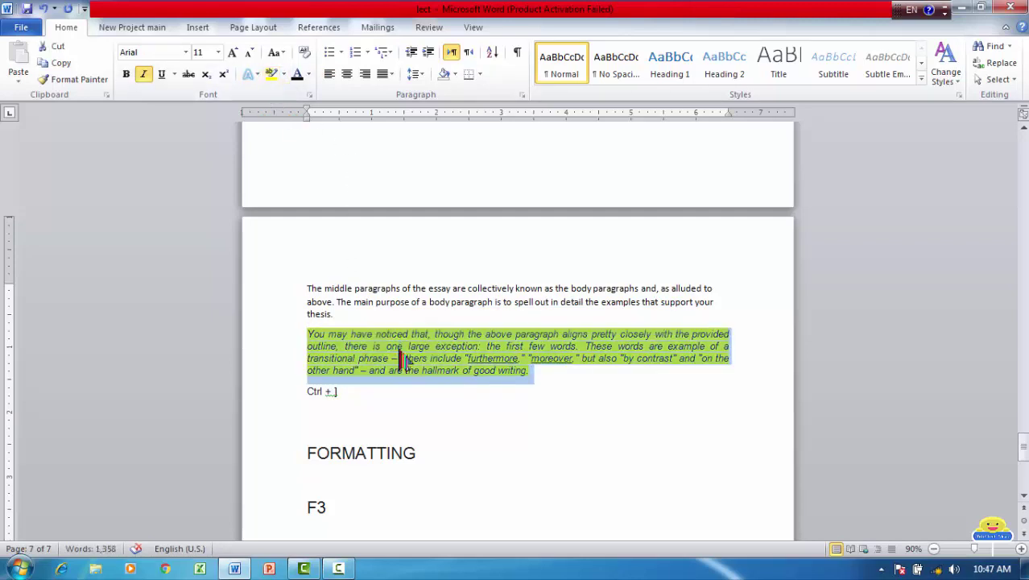
pyautogui.click(303, 53)
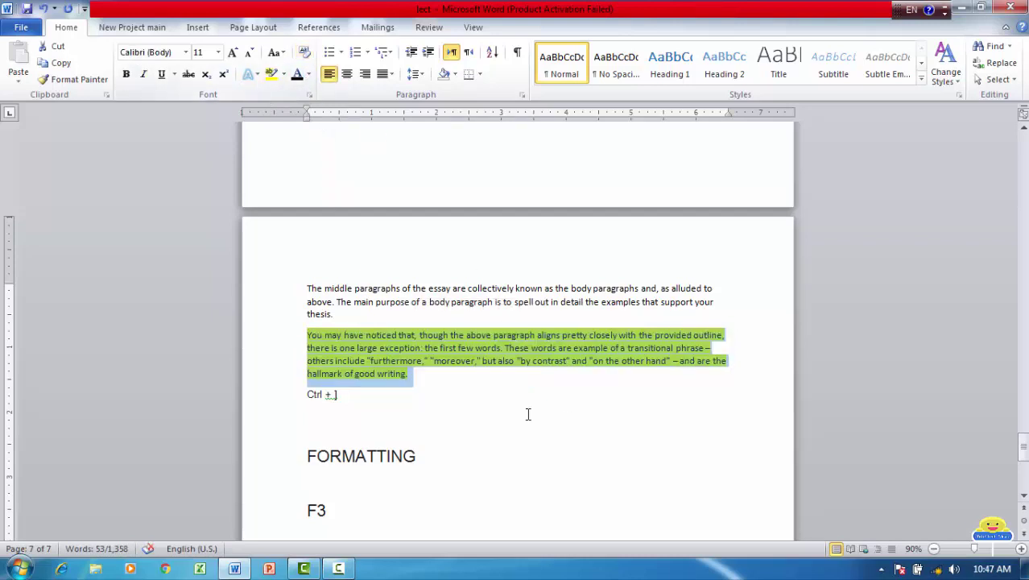
pyautogui.click(478, 403)
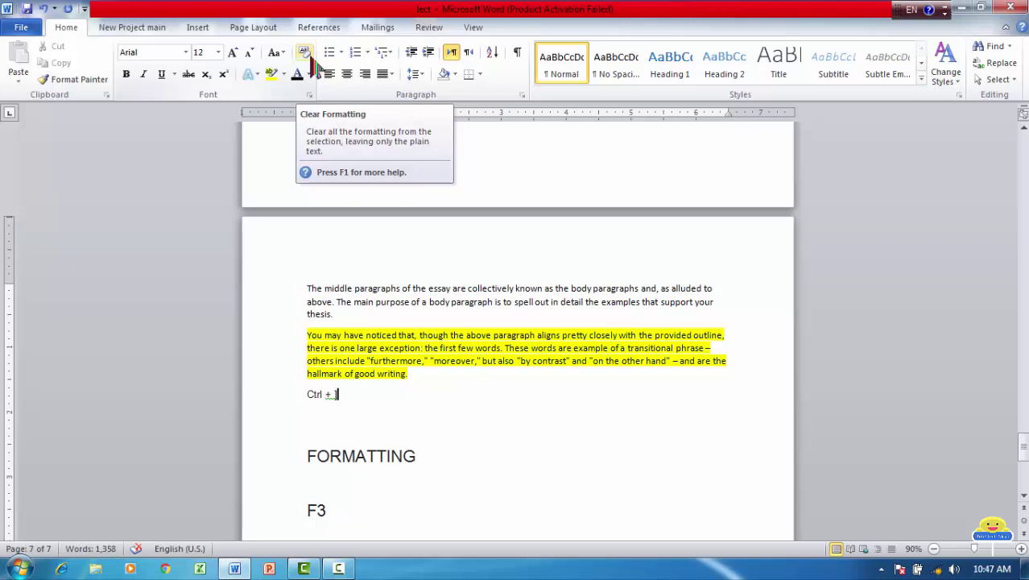
# Step: Clear formatting on the highlighted paragraph and on the FORMATTING heading, removing its large Arial style
pyautogui.tripleClick(408, 354)
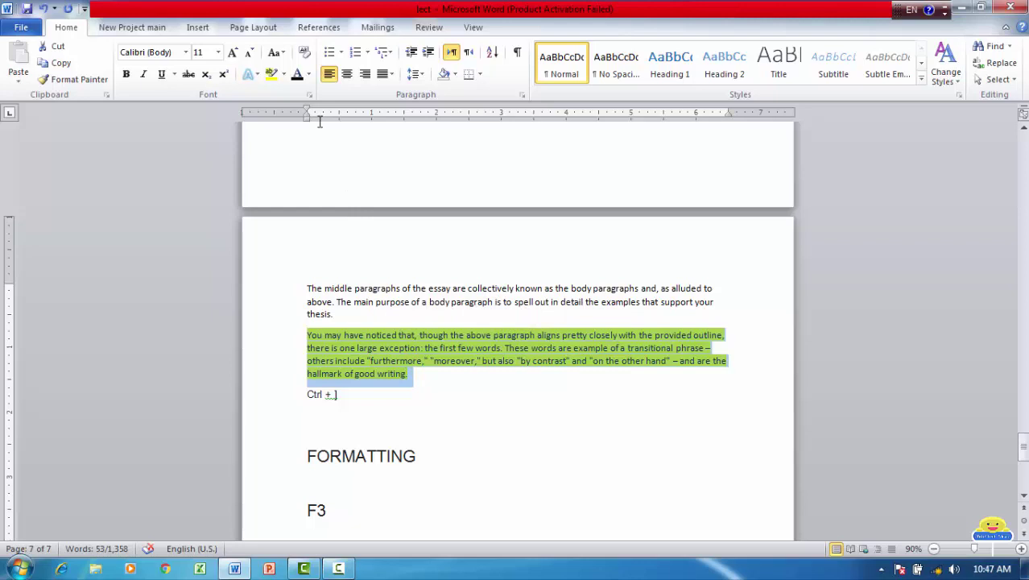
pyautogui.click(306, 52)
pyautogui.doubleClick(323, 457)
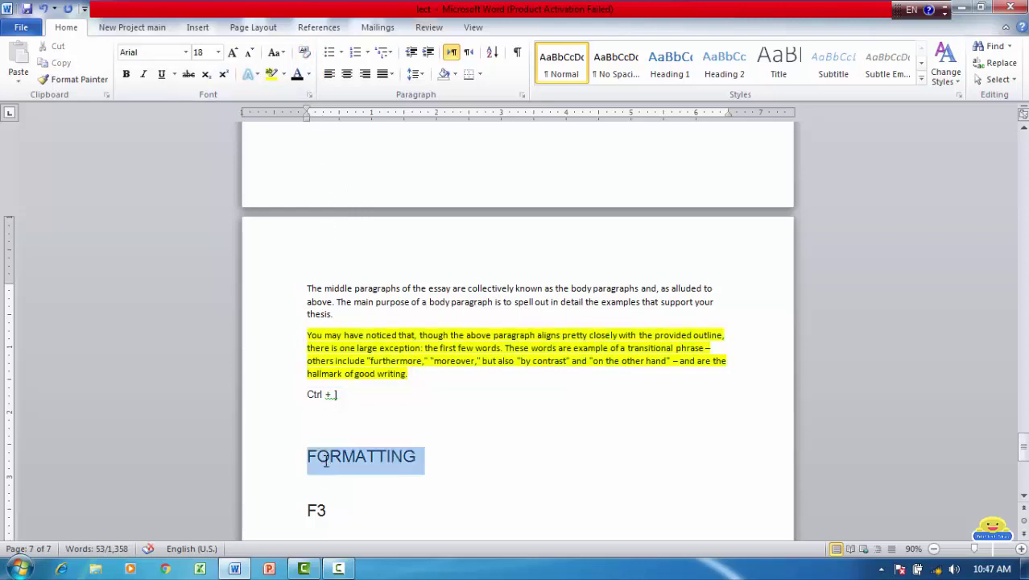
pyautogui.click(304, 56)
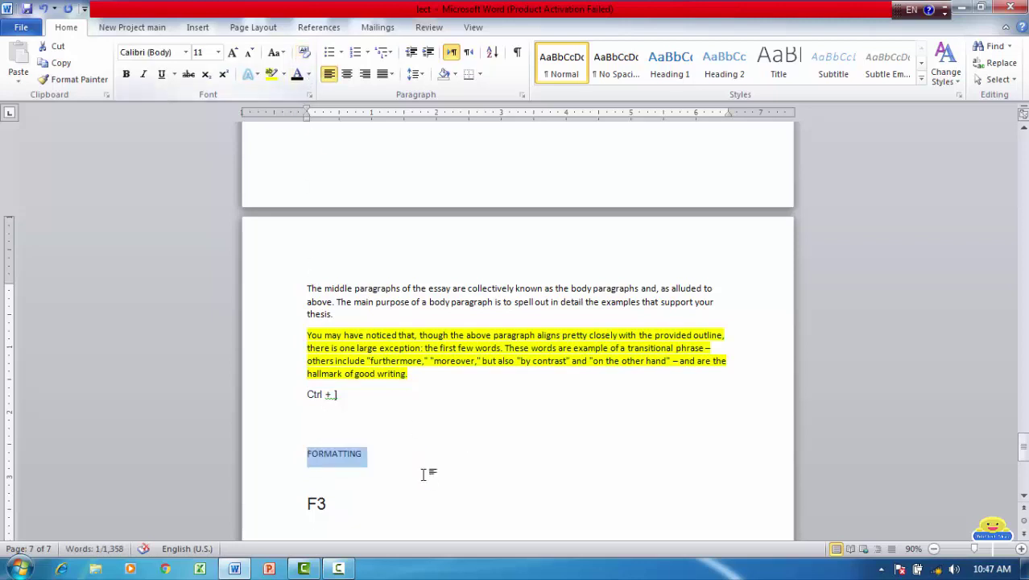
pyautogui.click(386, 473)
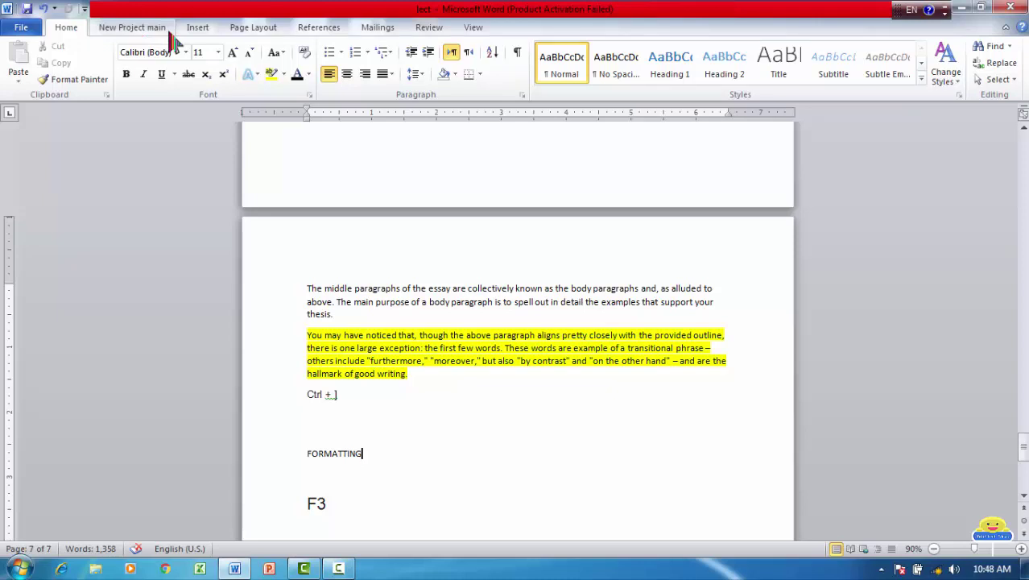
# Step: Open the Text Effects gallery using the Alt, H, F, T KeyTips
pyautogui.press('alt')
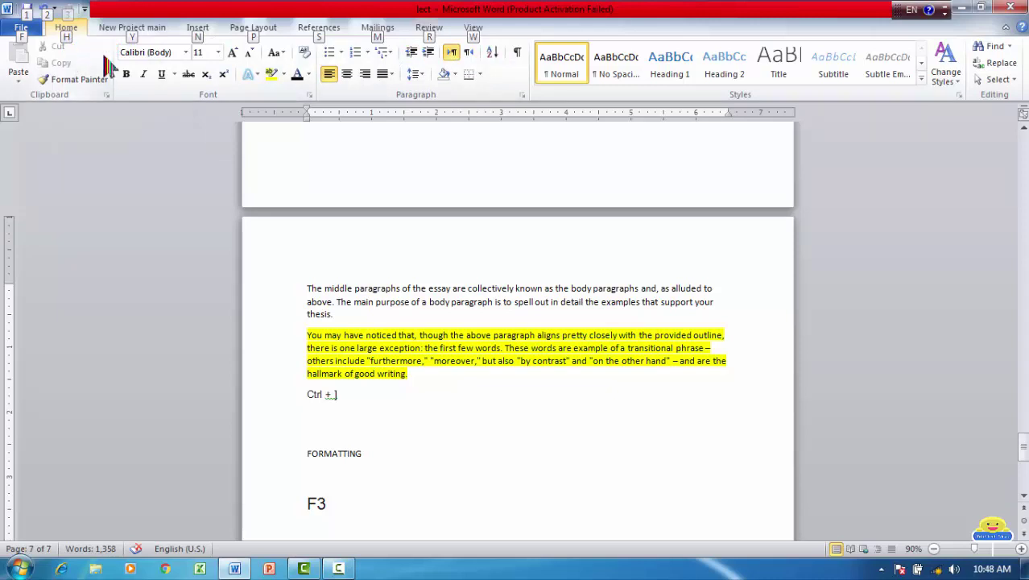
pyautogui.press('h')
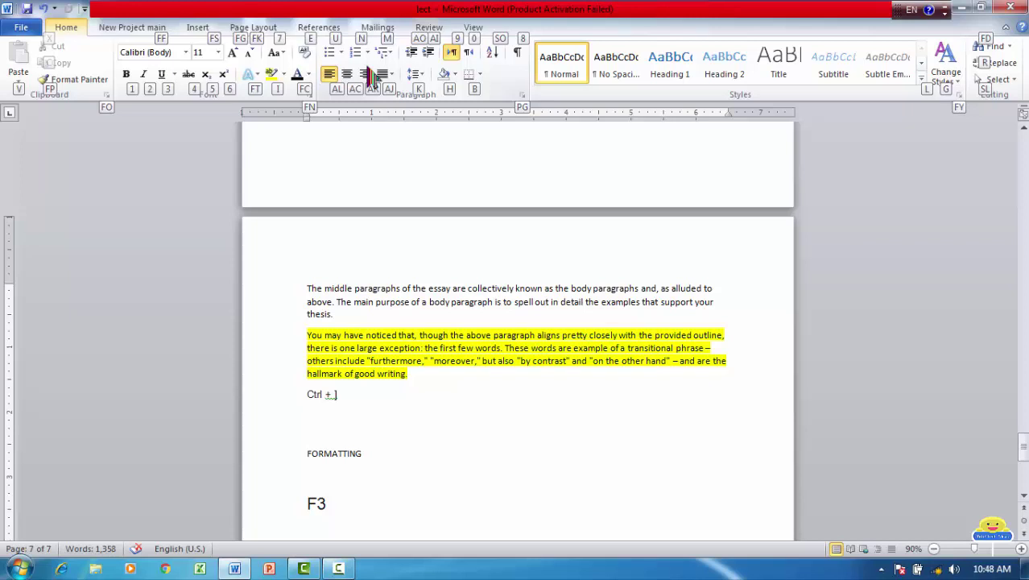
pyautogui.press('f')
pyautogui.press('t')
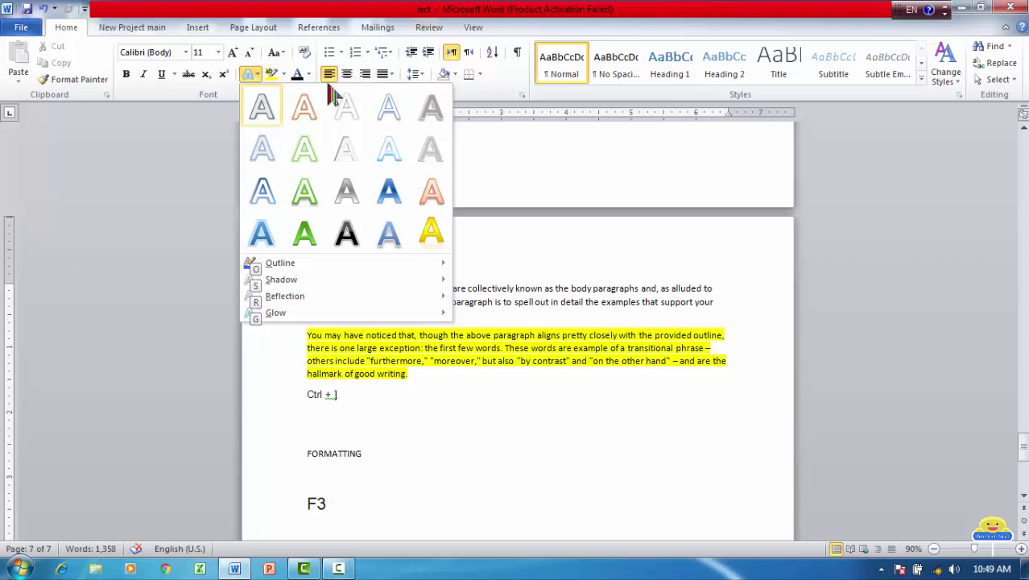
# Step: Move through the Text Effects gallery by keyboard to the Shadow entry
pyautogui.press('Down')
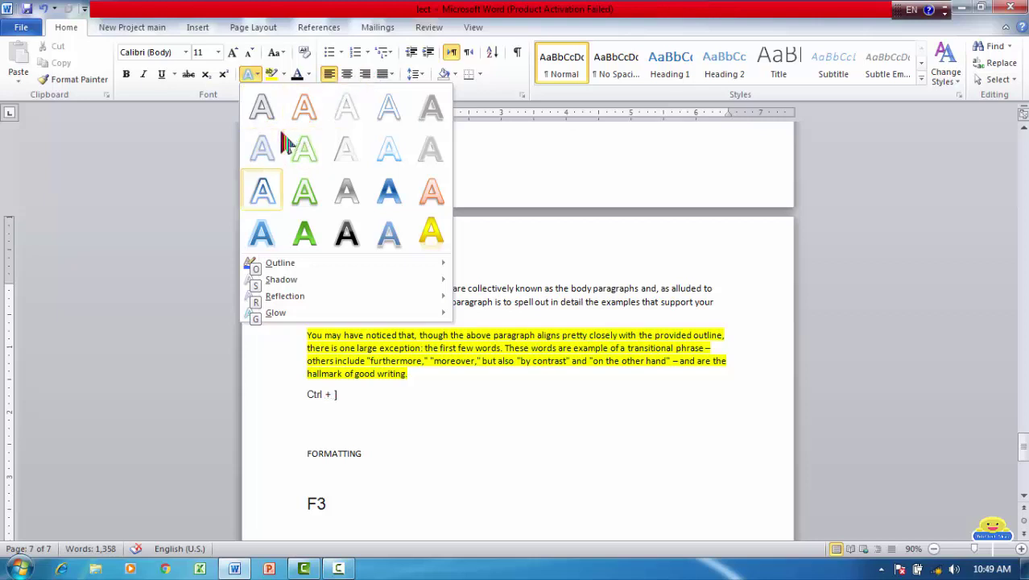
pyautogui.press('Right')
pyautogui.press('Down')
pyautogui.press('Right')
pyautogui.press('Right')
pyautogui.press('Up')
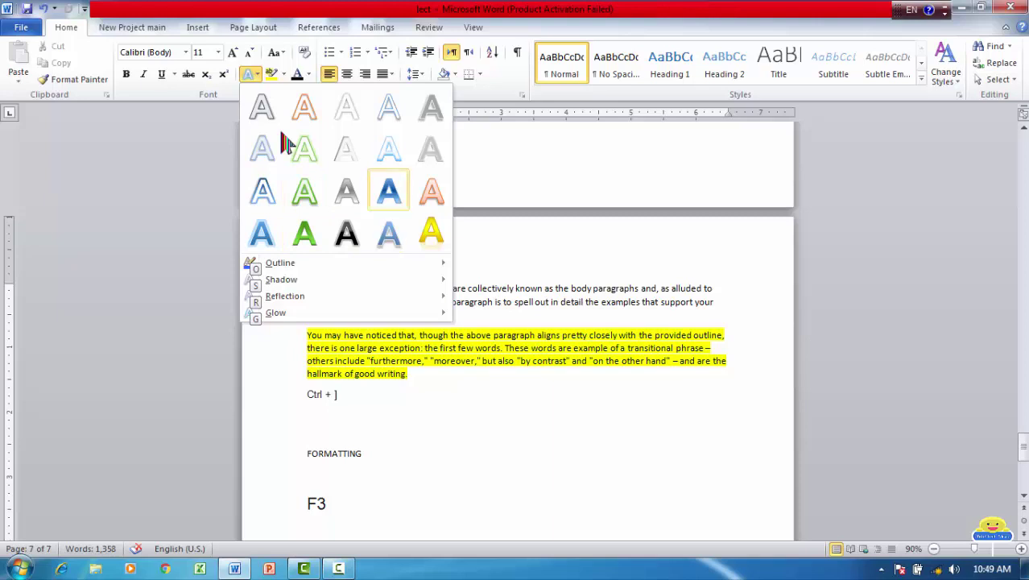
pyautogui.press('Left')
pyautogui.press('Left')
pyautogui.press('Left')
pyautogui.press('Down')
pyautogui.press('Down')
pyautogui.press('Up')
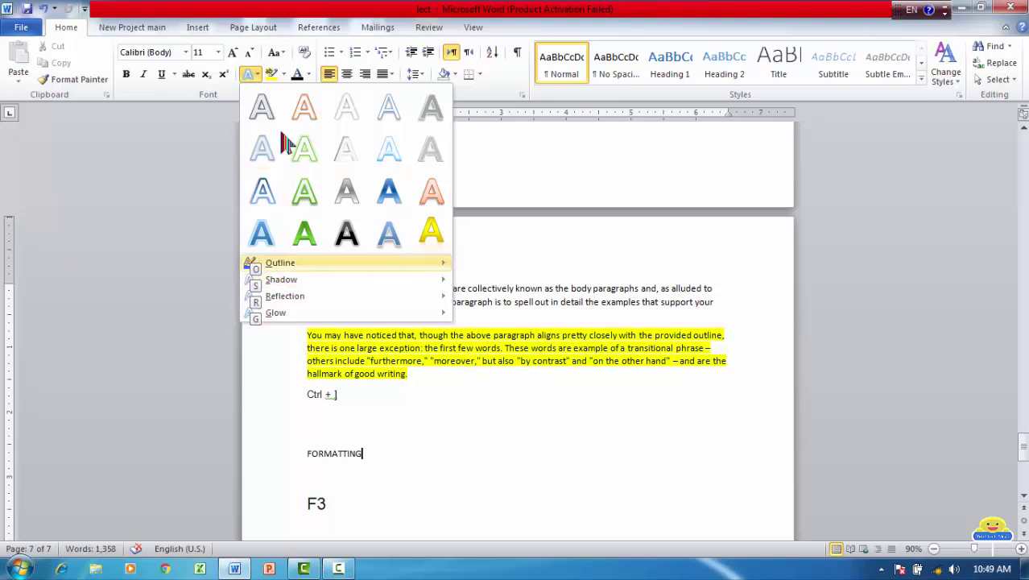
pyautogui.press('Up')
pyautogui.press('Down')
pyautogui.press('Down')
pyautogui.press('Down')
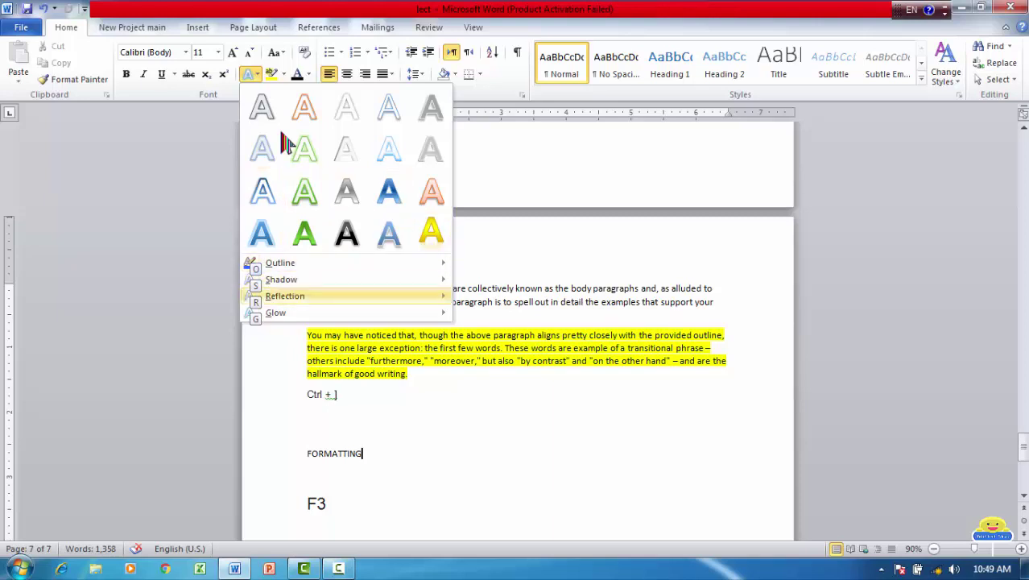
pyautogui.press('Up')
# Step: Browse the Shadow presets and choose Shadow Options to open Format Text Effects
pyautogui.press('Right')
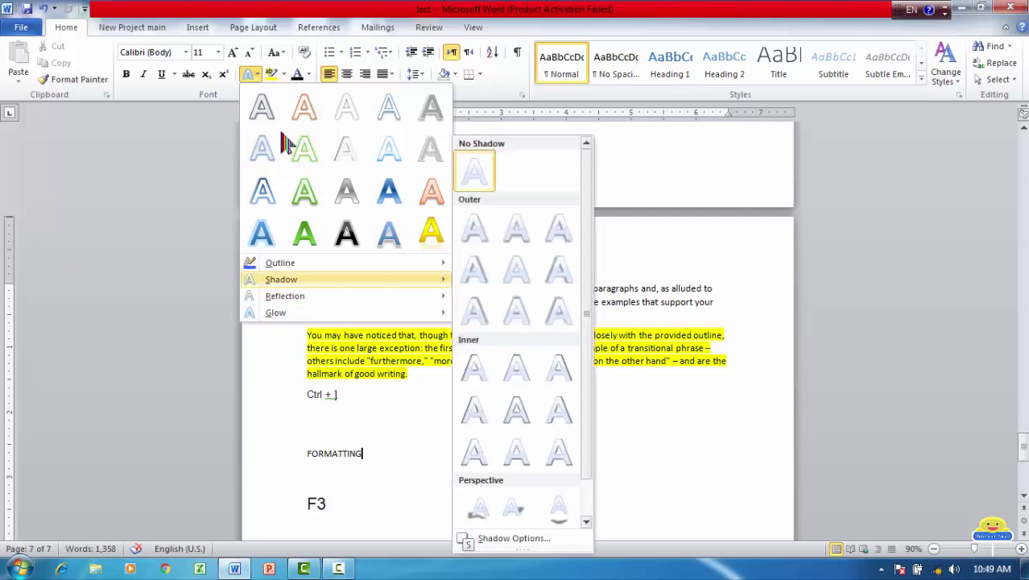
pyautogui.press('Down')
pyautogui.press('Down')
pyautogui.press('Down')
pyautogui.press('Down')
pyautogui.press('Right')
pyautogui.press('Down')
pyautogui.press('Down')
pyautogui.press('Down')
pyautogui.press('Up')
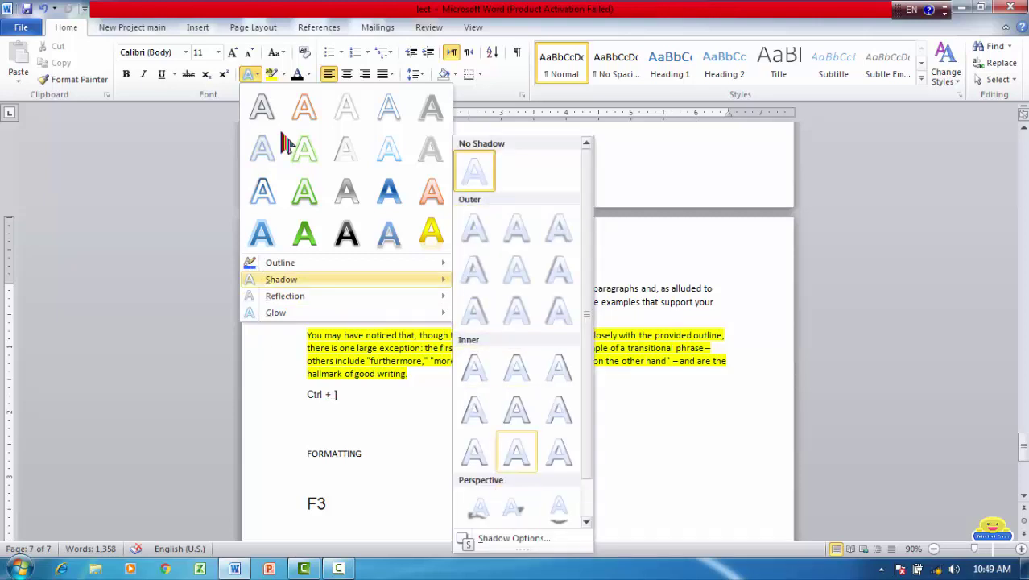
pyautogui.press('Down')
pyautogui.press('Down')
pyautogui.press('Return')
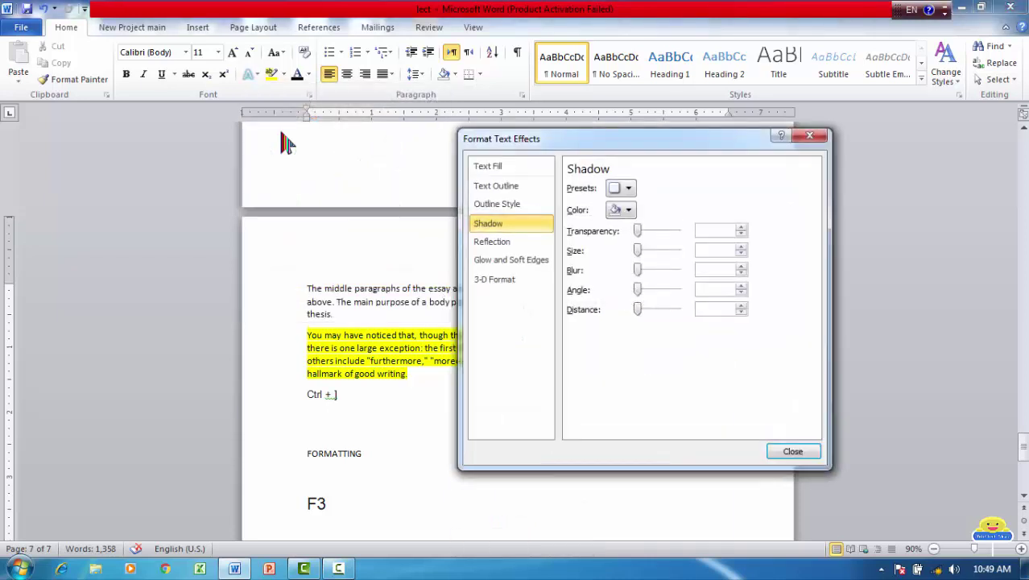
# Step: Go to the Glow category in Format Text Effects and raise Glow Size to 1 pt
pyautogui.press('Down')
pyautogui.press('Up')
pyautogui.press('Up')
pyautogui.press('Up')
pyautogui.press('Down')
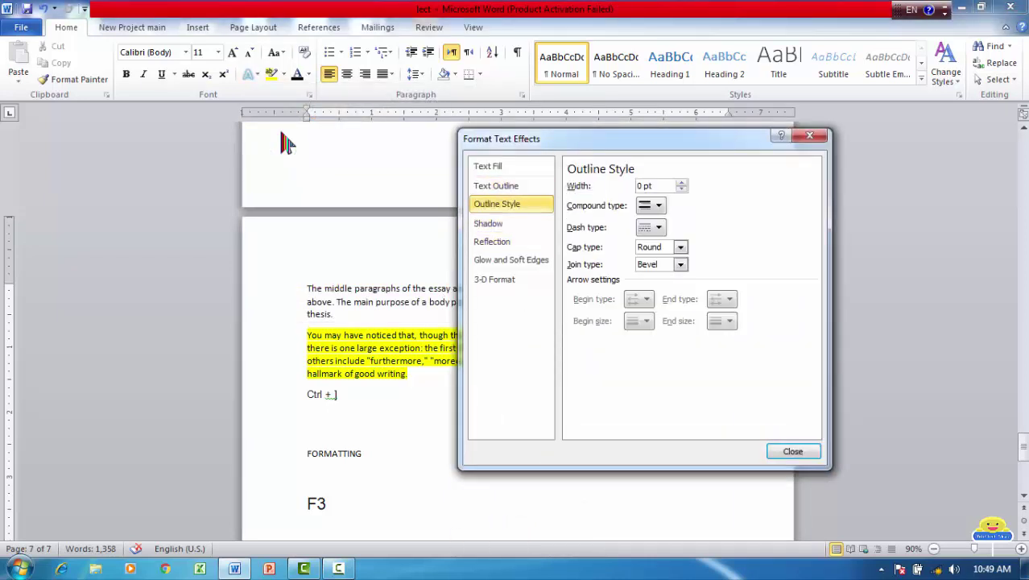
pyautogui.press('Down')
pyautogui.press('Down')
pyautogui.press('Down')
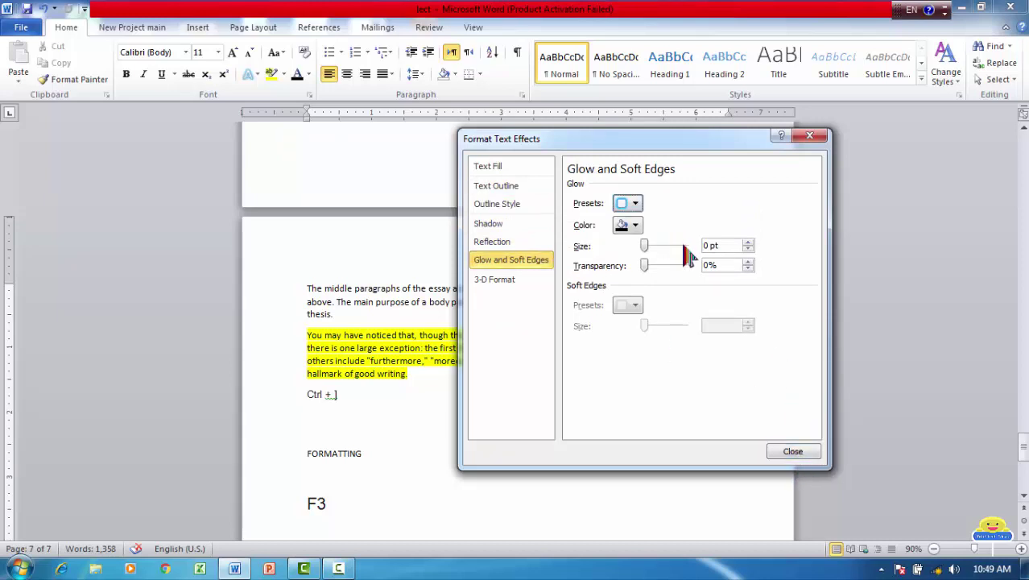
pyautogui.press('Tab')
pyautogui.press('Tab')
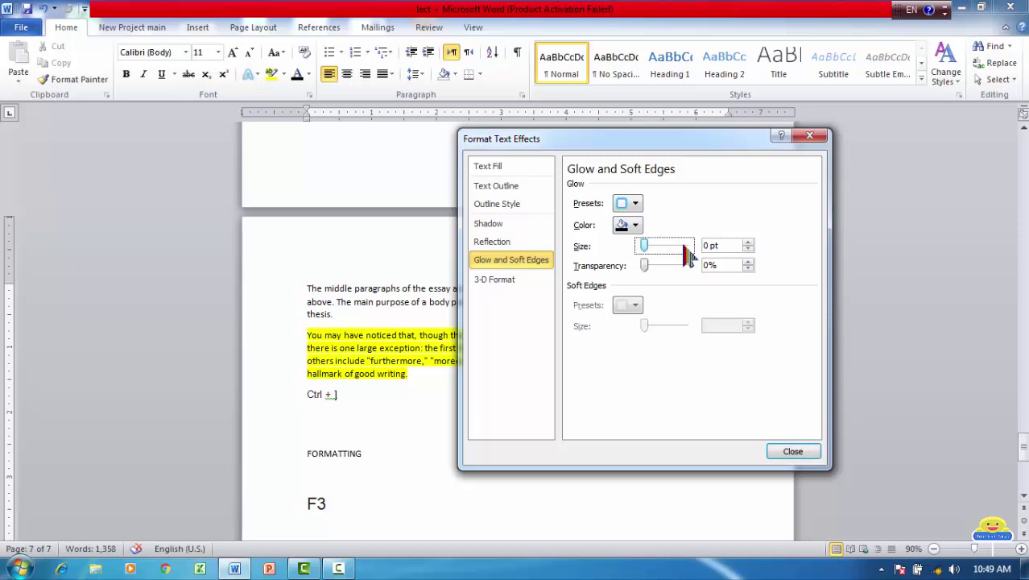
pyautogui.press('Right')
# Step: Browse the Shadow and Text Outline categories, then close the Format Text Effects dialog
pyautogui.press('Up')
pyautogui.press('Up')
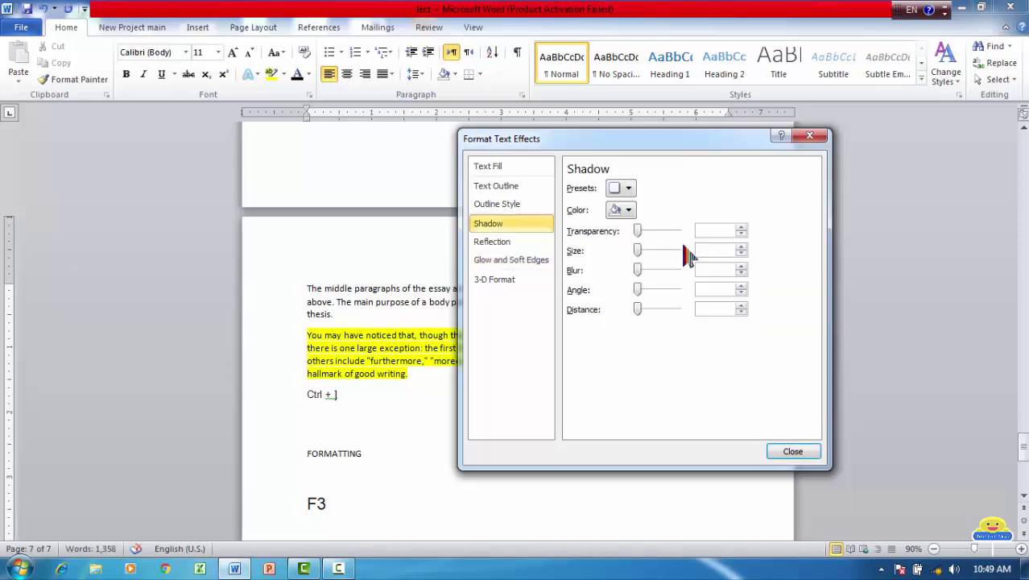
pyautogui.press('Down')
pyautogui.press('Down')
pyautogui.press('Down')
pyautogui.press('Up')
pyautogui.press('Up')
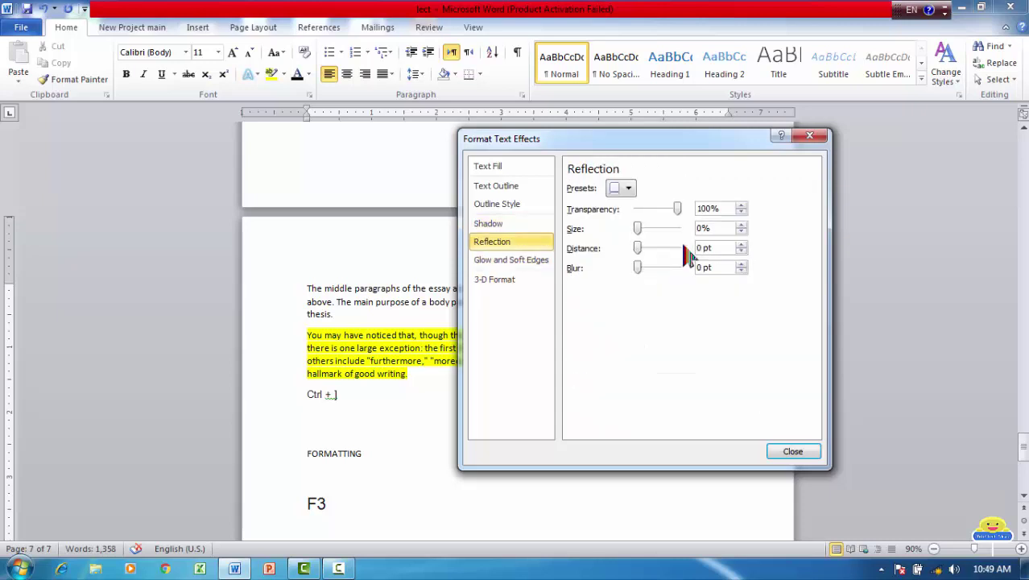
pyautogui.press('Up')
pyautogui.press('Up')
pyautogui.press('Up')
pyautogui.press('Up')
pyautogui.press('Down')
pyautogui.press('Down')
pyautogui.press('Down')
pyautogui.press('Down')
pyautogui.press('Down')
pyautogui.press('Down')
pyautogui.press('Up')
pyautogui.press('Up')
pyautogui.press('Up')
pyautogui.press('Up')
pyautogui.press('Up')
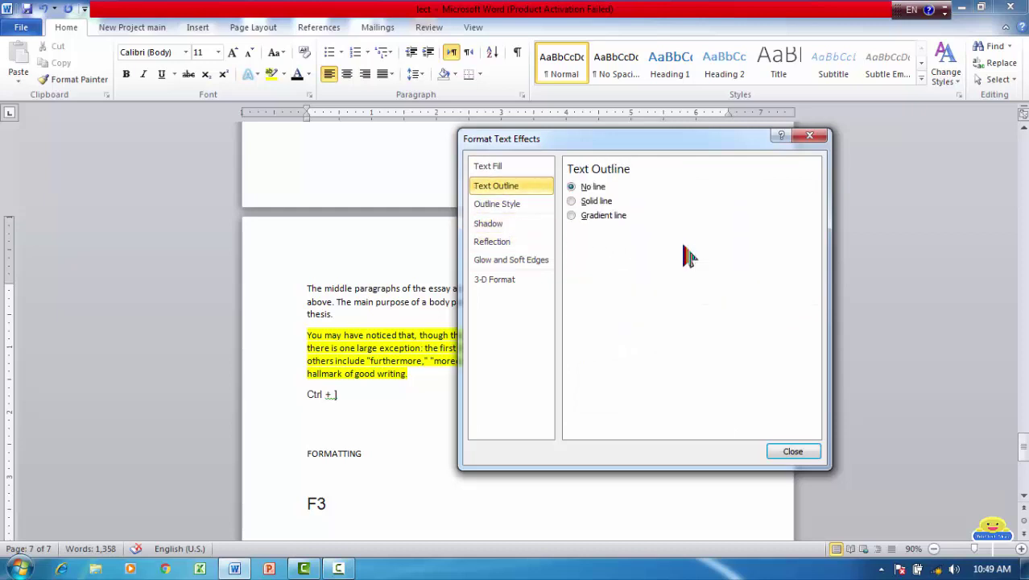
pyautogui.click(802, 451)
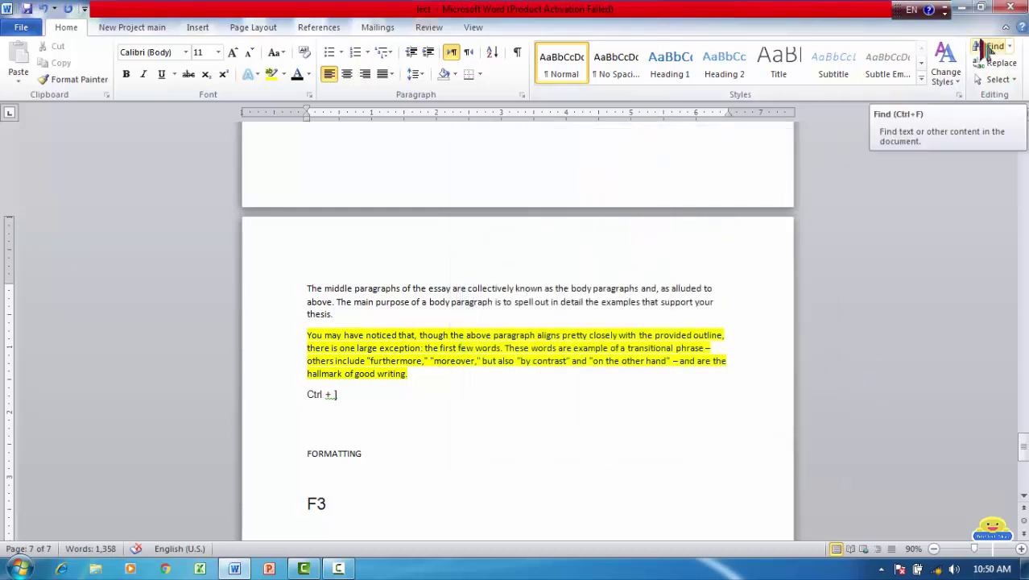